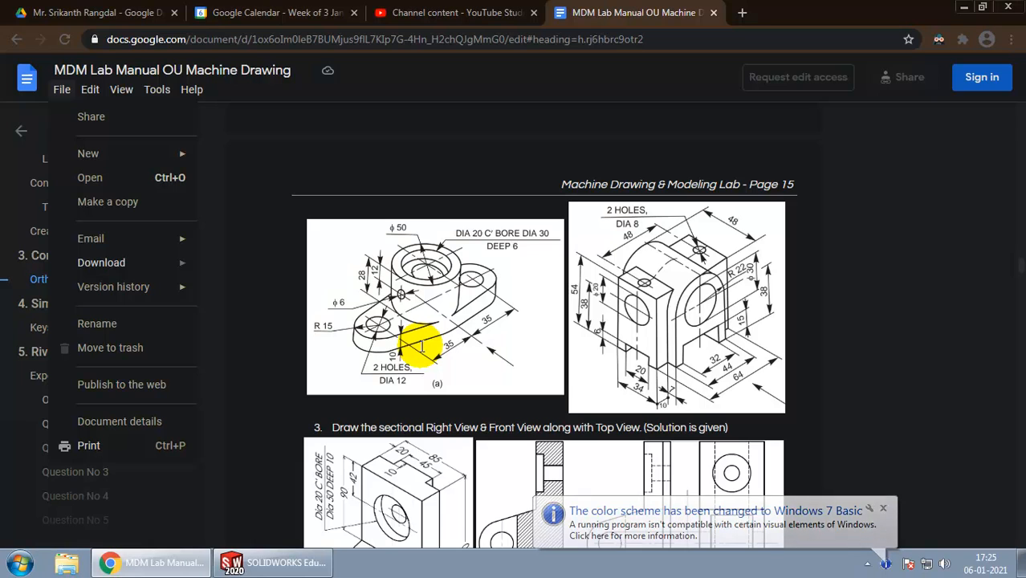
Step: Switch to SOLIDWORKS and create a new Part document
{"action": "left_click", "coordinate": [324, 183]}
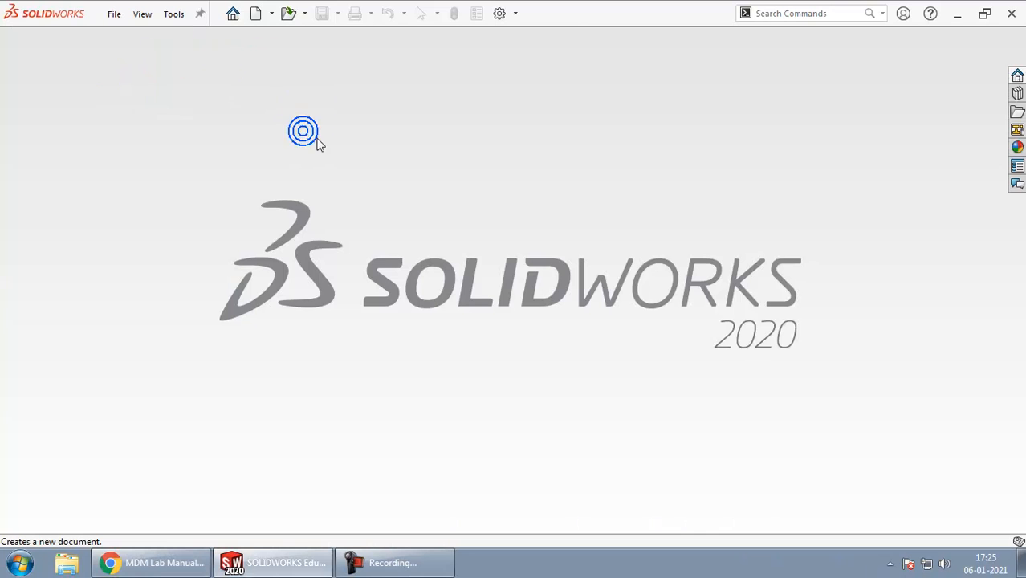
{"action": "left_click", "coordinate": [257, 16]}
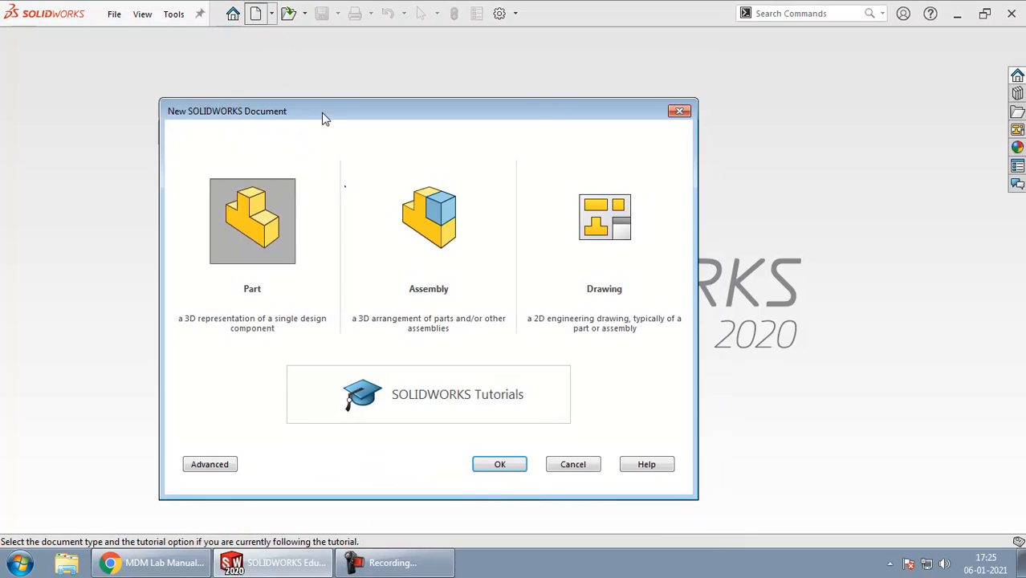
{"action": "left_click", "coordinate": [270, 259]}
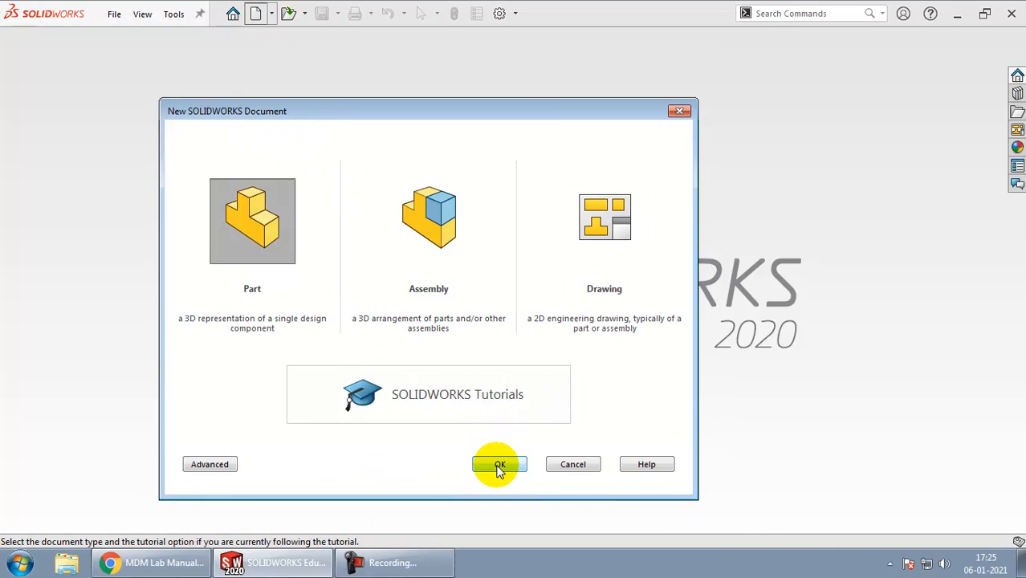
{"action": "left_click", "coordinate": [498, 466]}
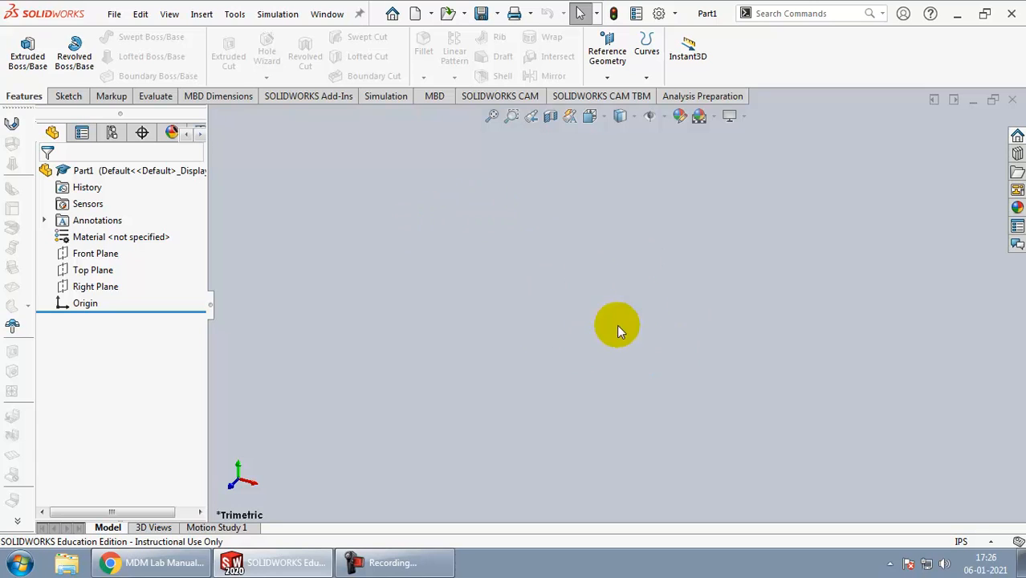
Step: Show the Front, Top and Right reference planes in the graphics area
{"action": "left_click", "coordinate": [664, 118]}
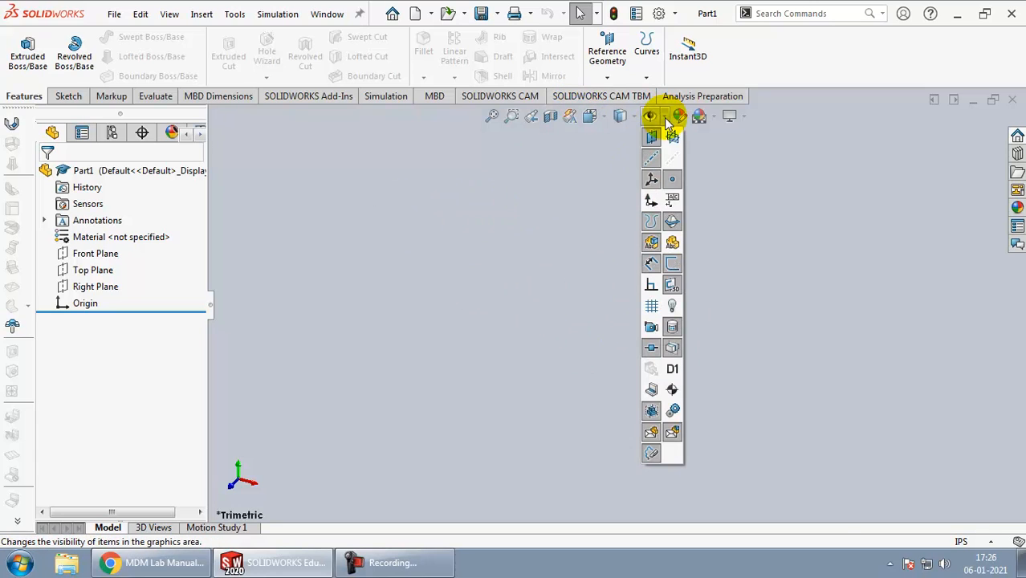
{"action": "left_click", "coordinate": [673, 138]}
{"action": "left_click", "coordinate": [352, 289]}
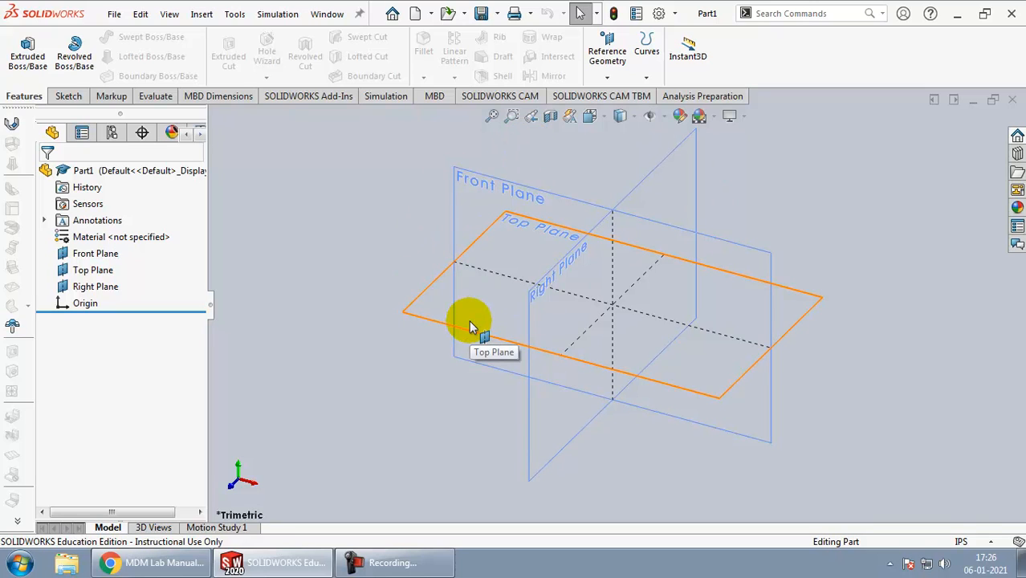
Step: Check the bracket drawing in the browser and start a new sketch on the Top Plane
{"action": "key", "text": "alt+Tab"}
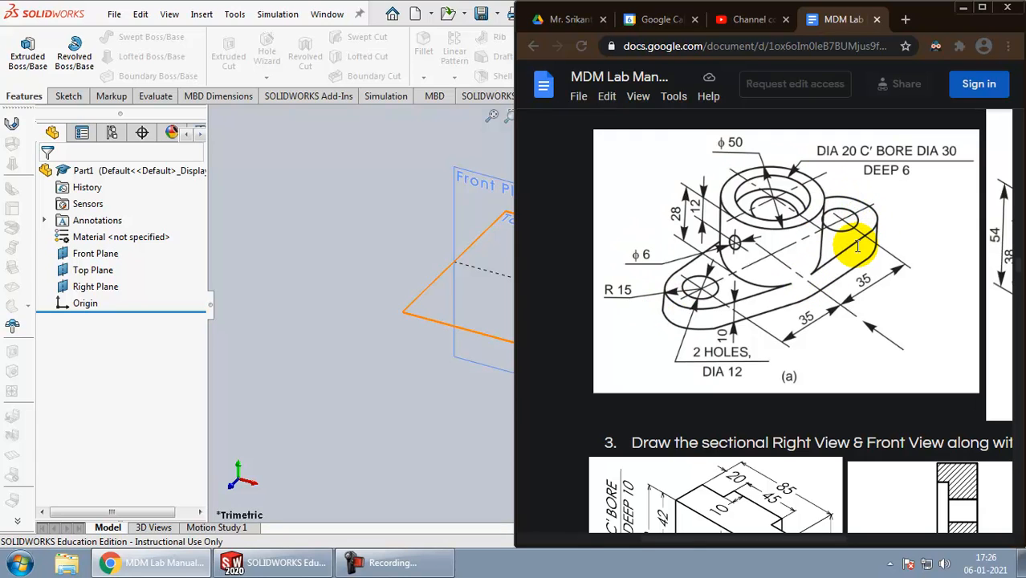
{"action": "key", "text": "alt+Tab"}
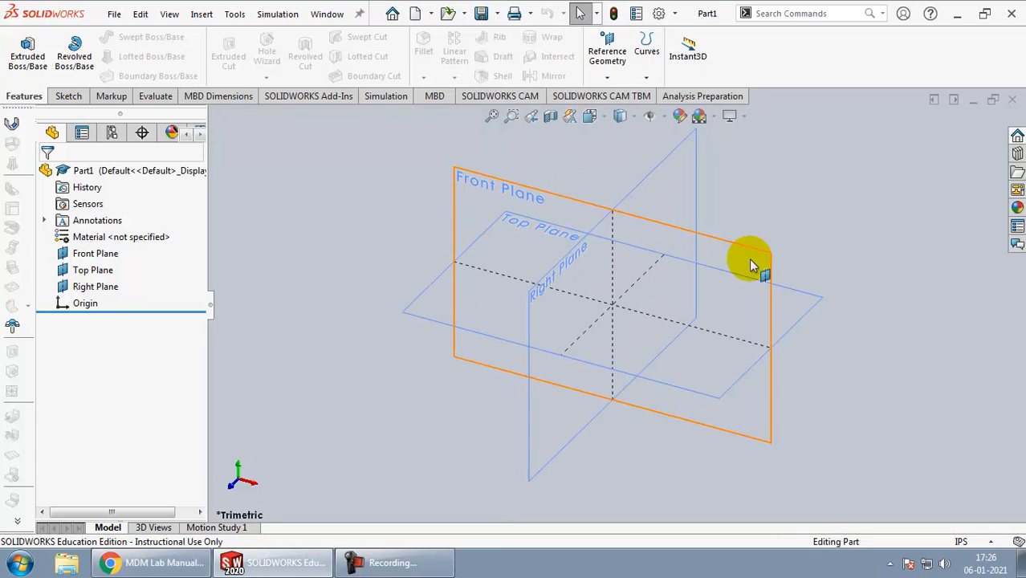
{"action": "left_click", "coordinate": [432, 287]}
{"action": "left_click", "coordinate": [67, 95]}
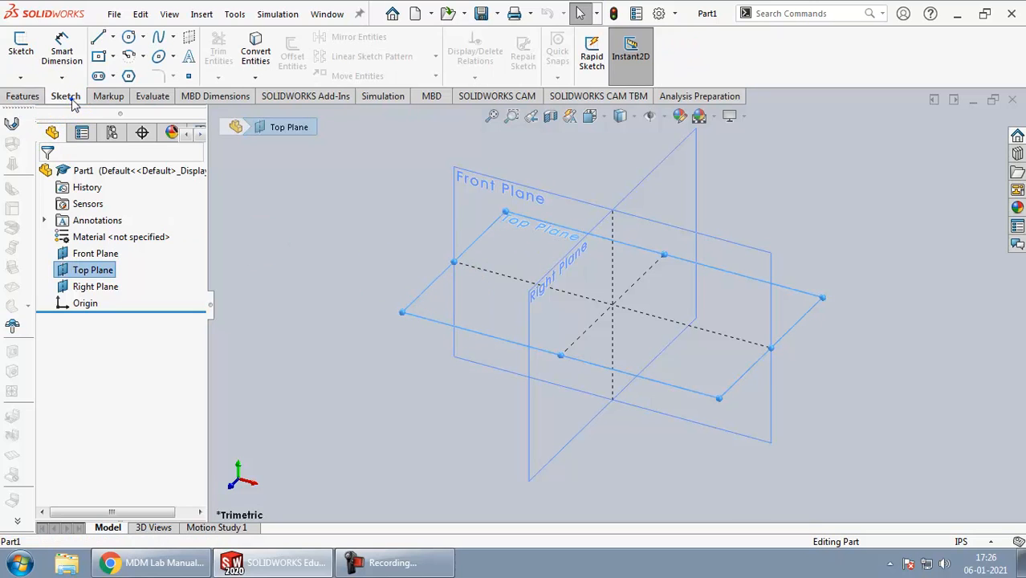
{"action": "left_click", "coordinate": [21, 63]}
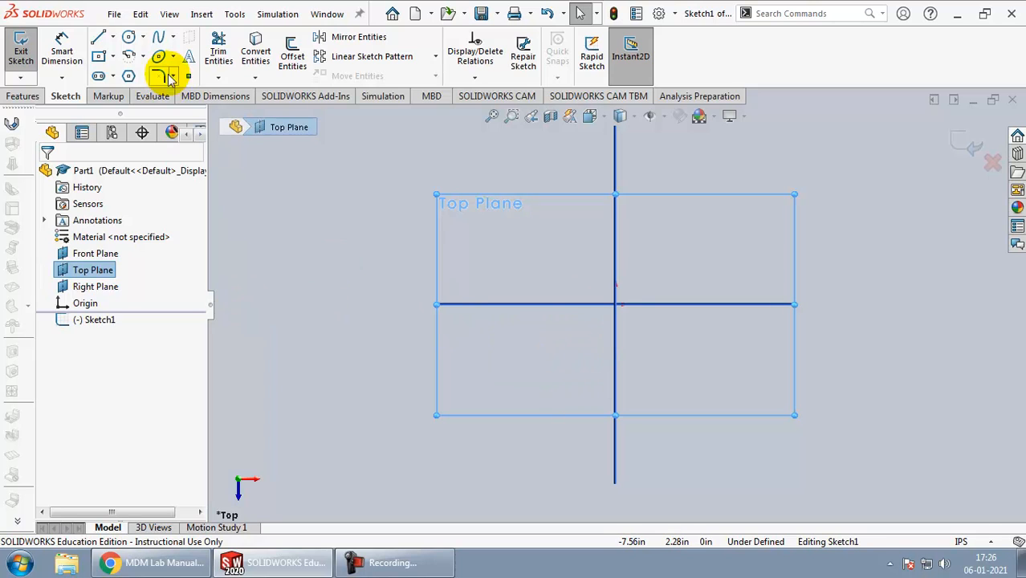
Step: Sketch the large central circle centred on the origin
{"action": "left_click", "coordinate": [129, 38]}
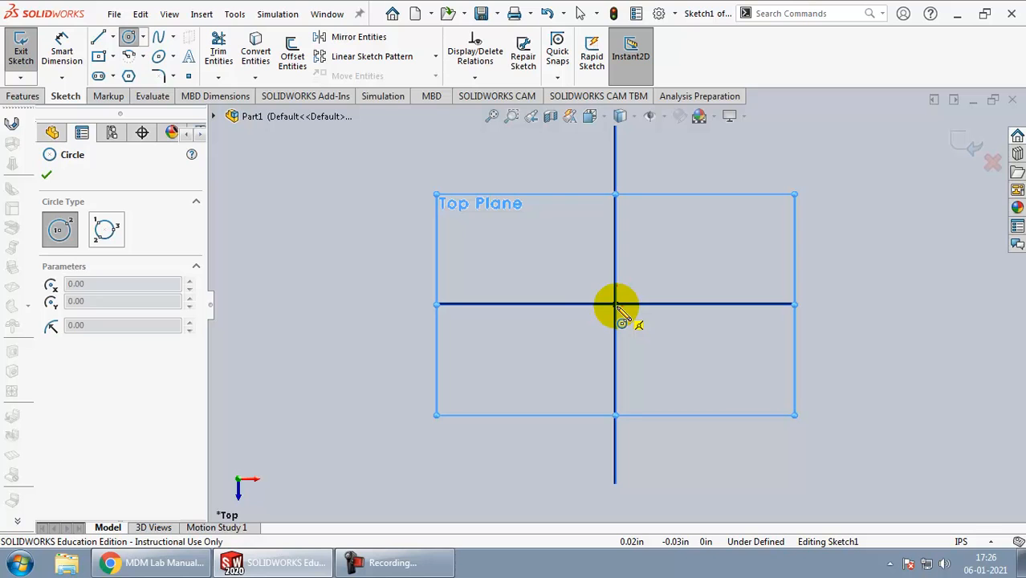
{"action": "left_click", "coordinate": [615, 305]}
{"action": "left_click", "coordinate": [672, 371]}
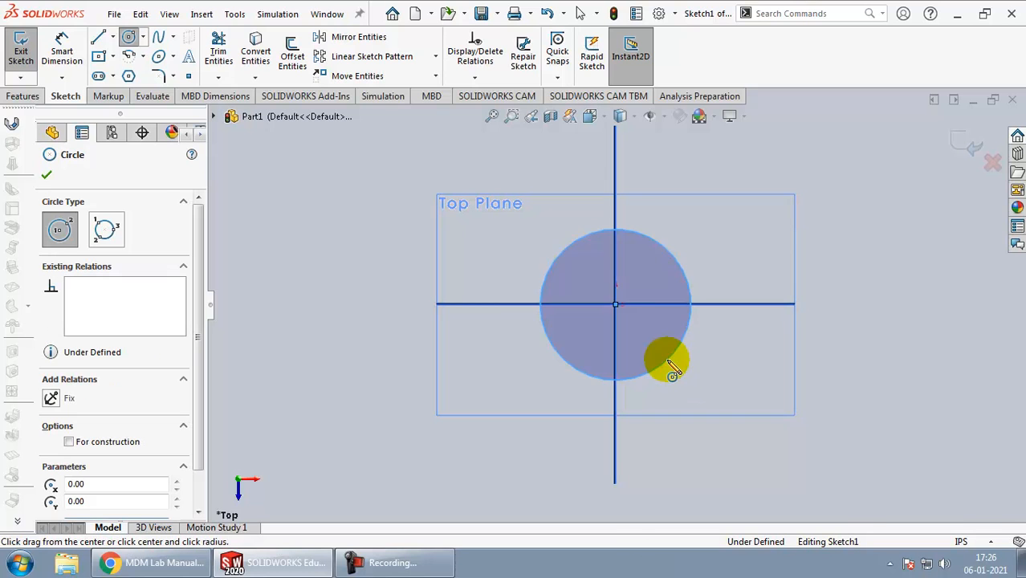
Step: Check the bracket drawing and sketch a small circle centred on the Front Plane line, left of the central circle
{"action": "key", "text": "alt+Tab"}
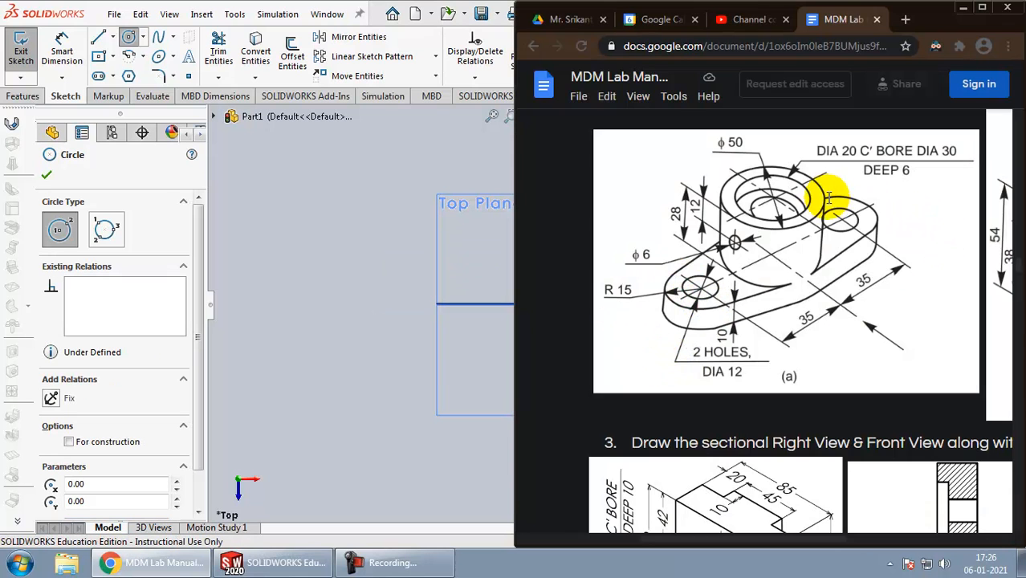
{"action": "key", "text": "alt+Tab"}
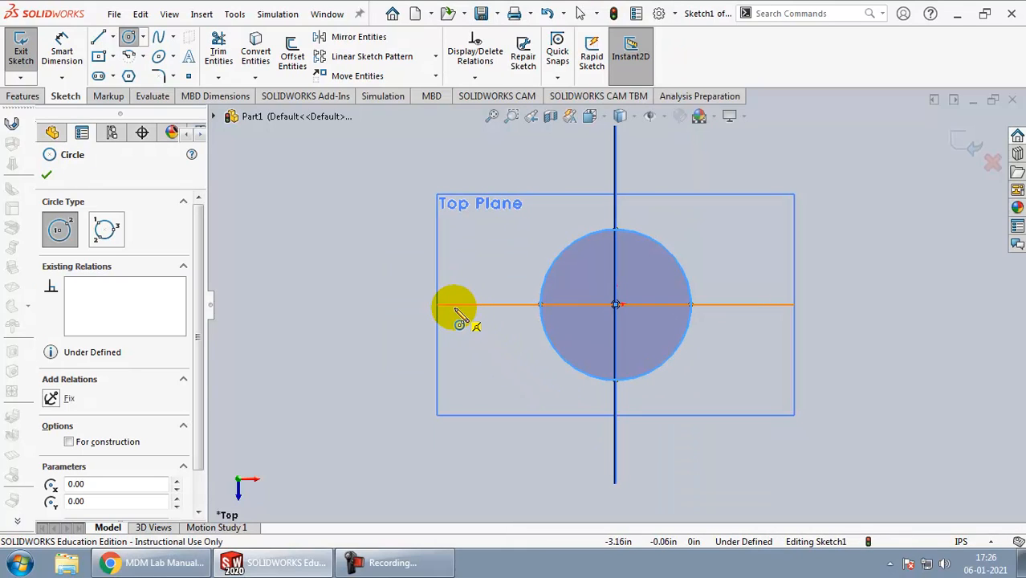
{"action": "left_click", "coordinate": [451, 305]}
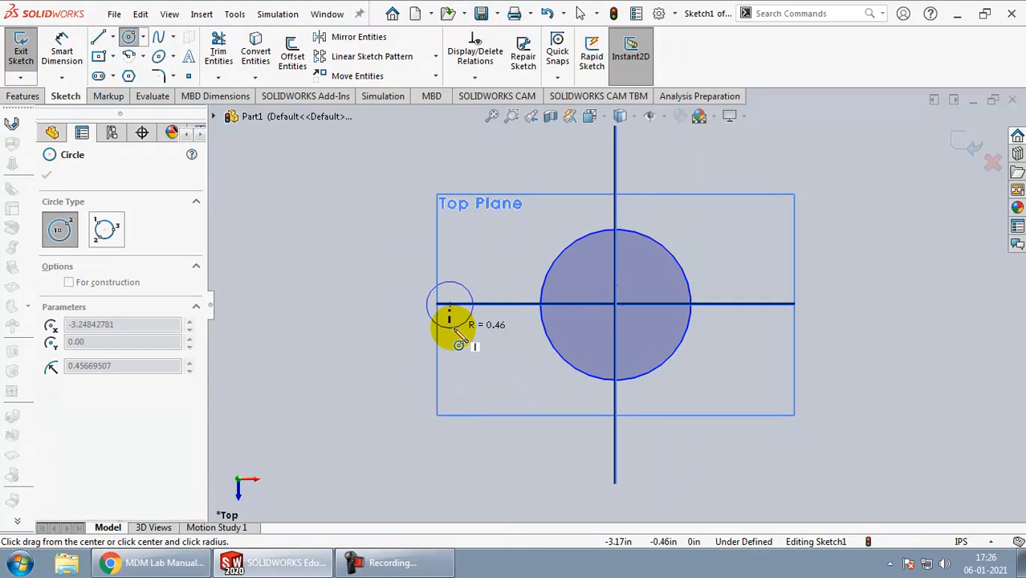
{"action": "left_click", "coordinate": [455, 331]}
{"action": "key", "text": "Escape"}
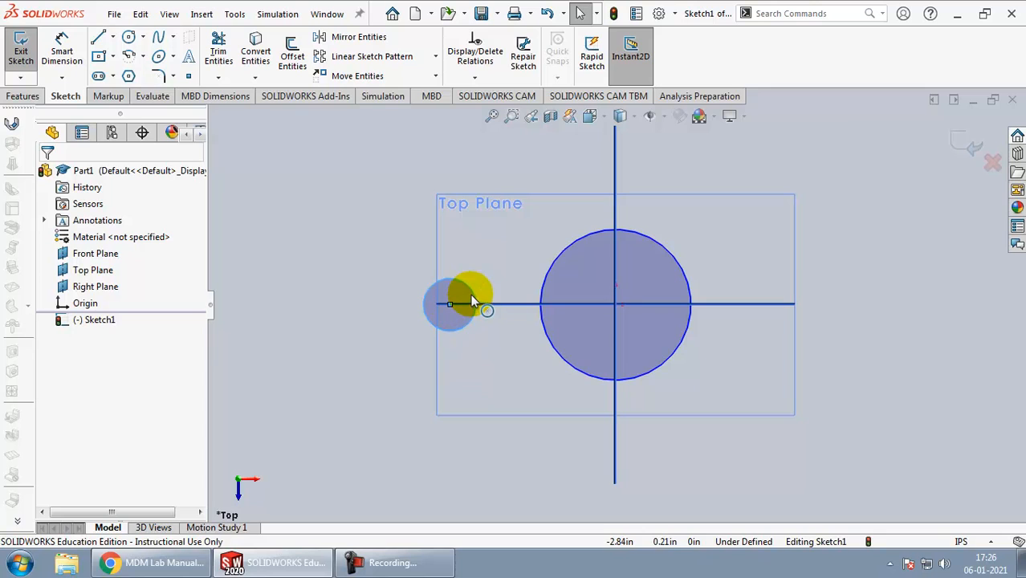
Step: Enlarge the small circle to about 1.36 in diameter and shift its centre along the Front Plane line to about 3.51 in left of the origin
{"action": "left_click_drag", "start_coordinate": [474, 297], "coordinate": [464, 261]}
{"action": "left_click_drag", "start_coordinate": [446, 312], "coordinate": [436, 305]}
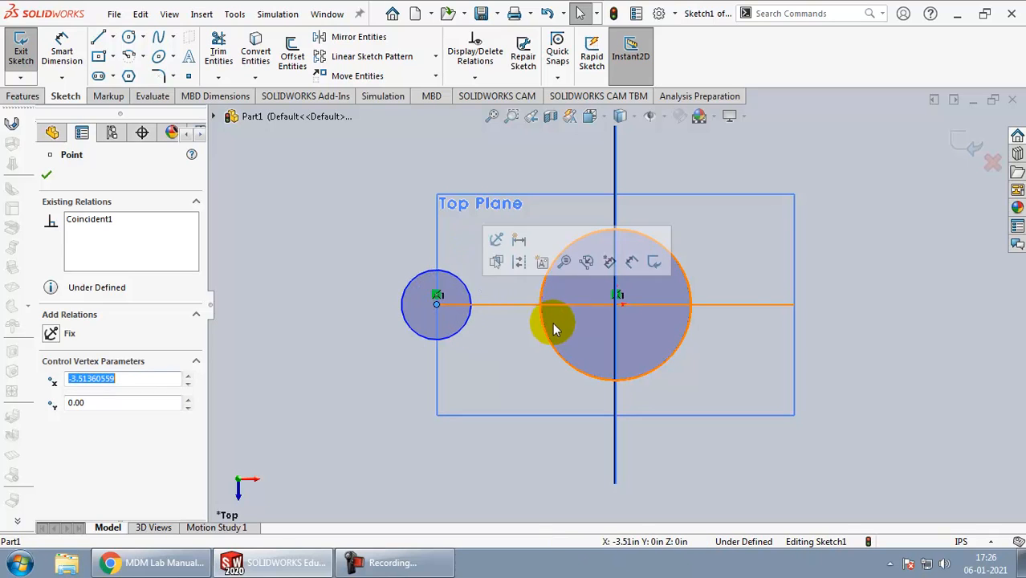
{"action": "left_click", "coordinate": [737, 303]}
{"action": "left_click", "coordinate": [854, 342]}
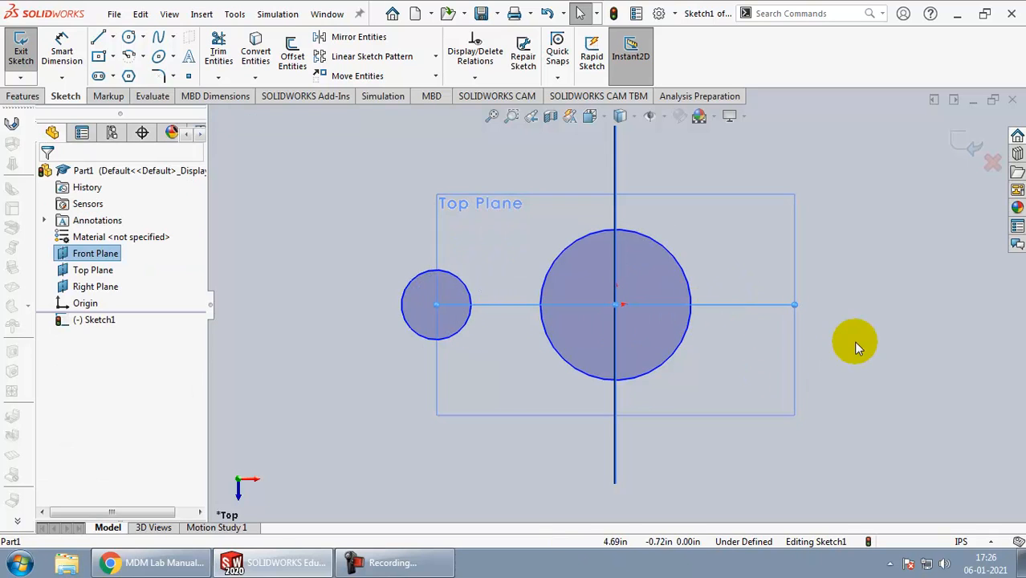
{"action": "left_click", "coordinate": [426, 288]}
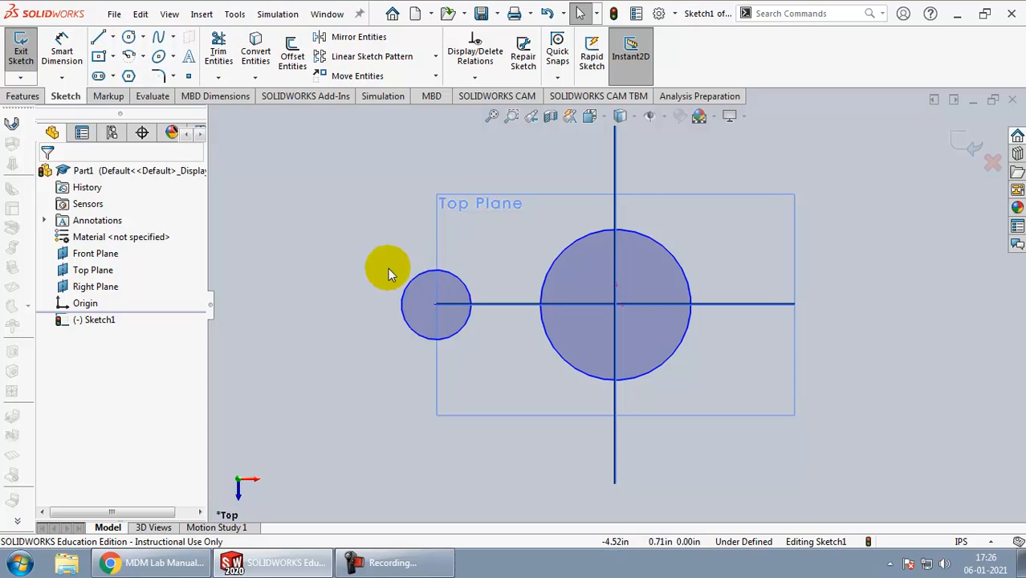
Step: Mirror the small circle about the Right Plane, keeping the original as a copy
{"action": "left_click", "coordinate": [359, 38]}
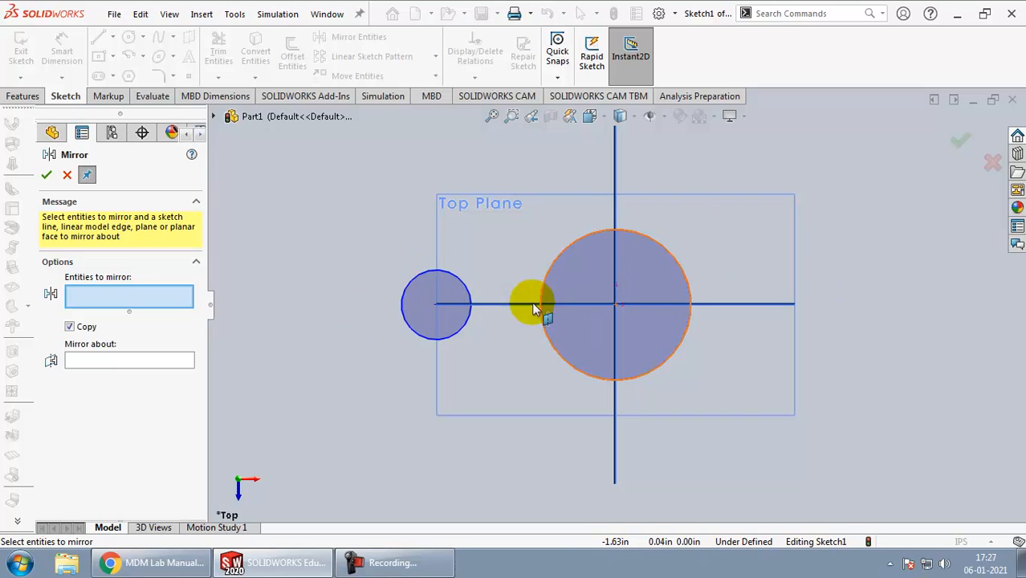
{"action": "left_click", "coordinate": [423, 269]}
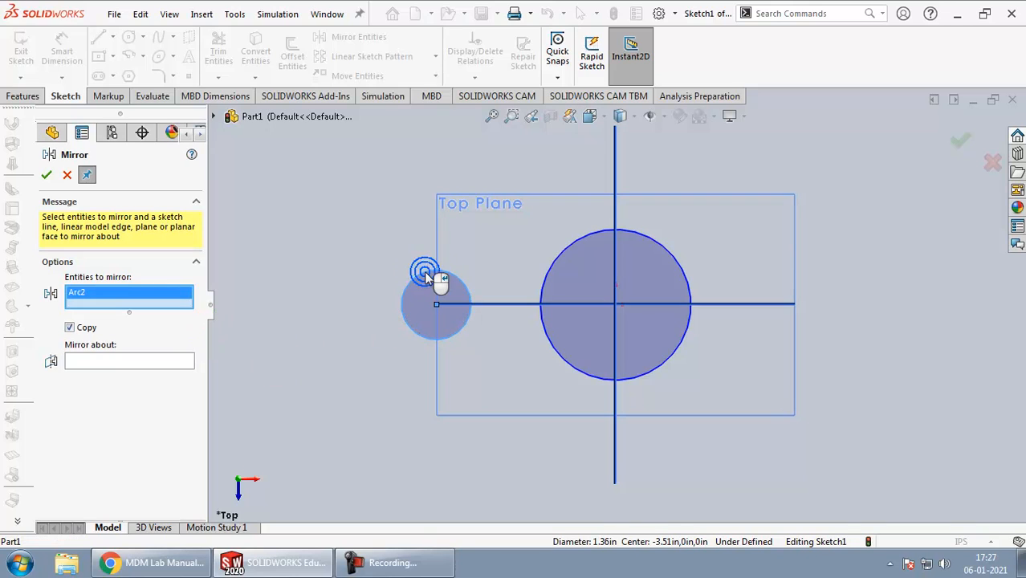
{"action": "left_click", "coordinate": [128, 361]}
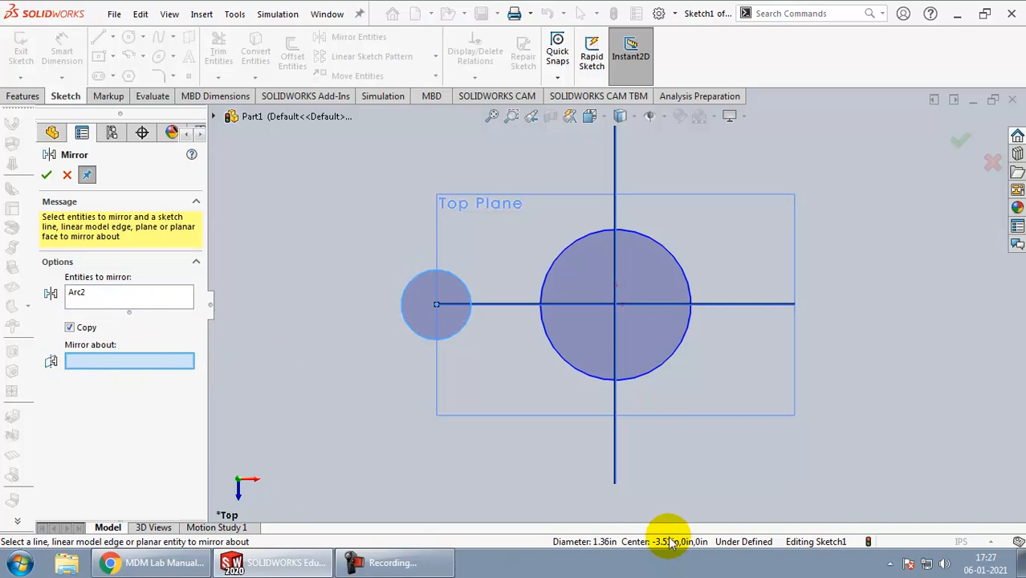
{"action": "left_click", "coordinate": [618, 455]}
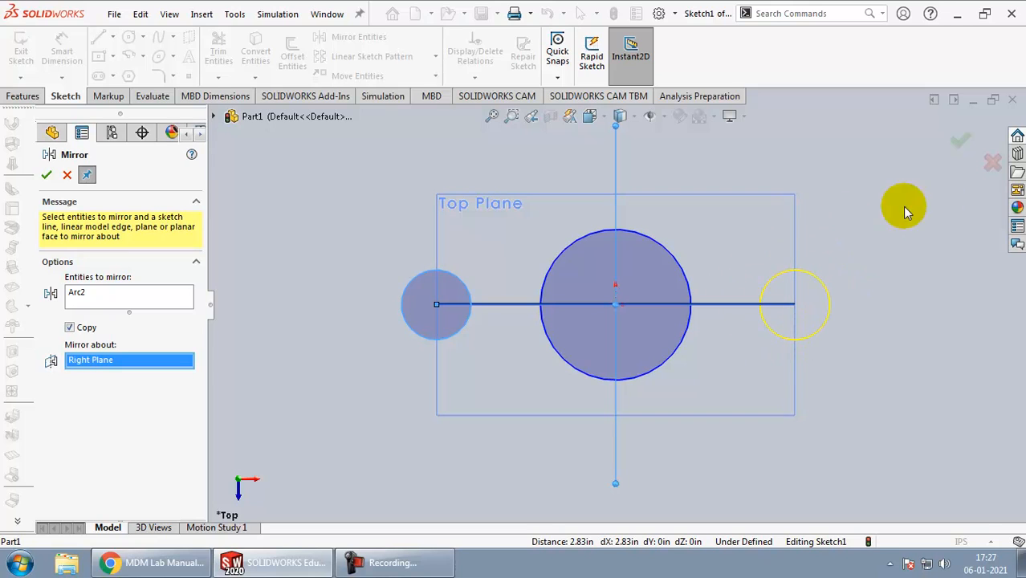
{"action": "left_click", "coordinate": [956, 140]}
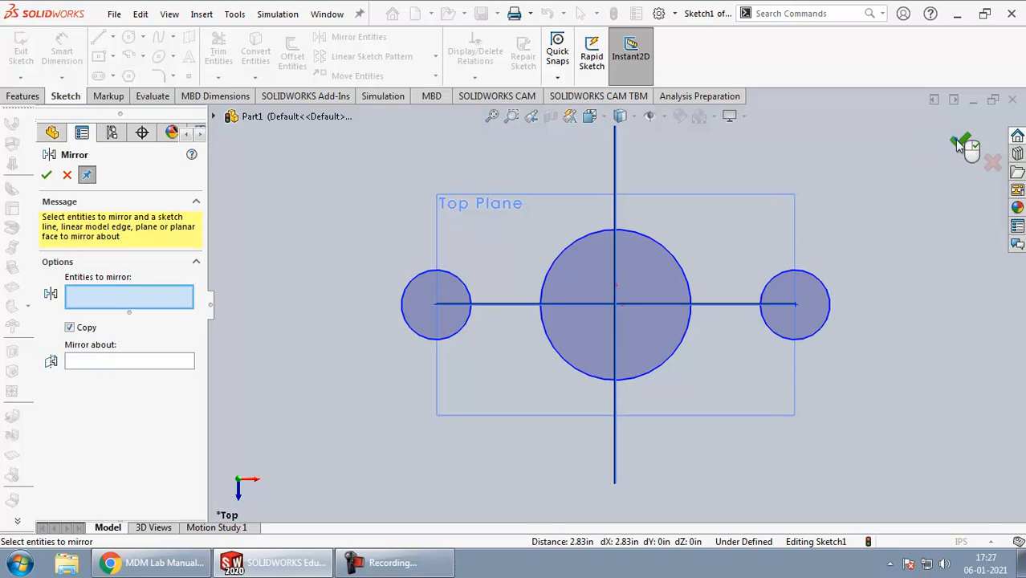
{"action": "left_click", "coordinate": [795, 304]}
{"action": "left_click_drag", "start_coordinate": [783, 314], "coordinate": [745, 309]}
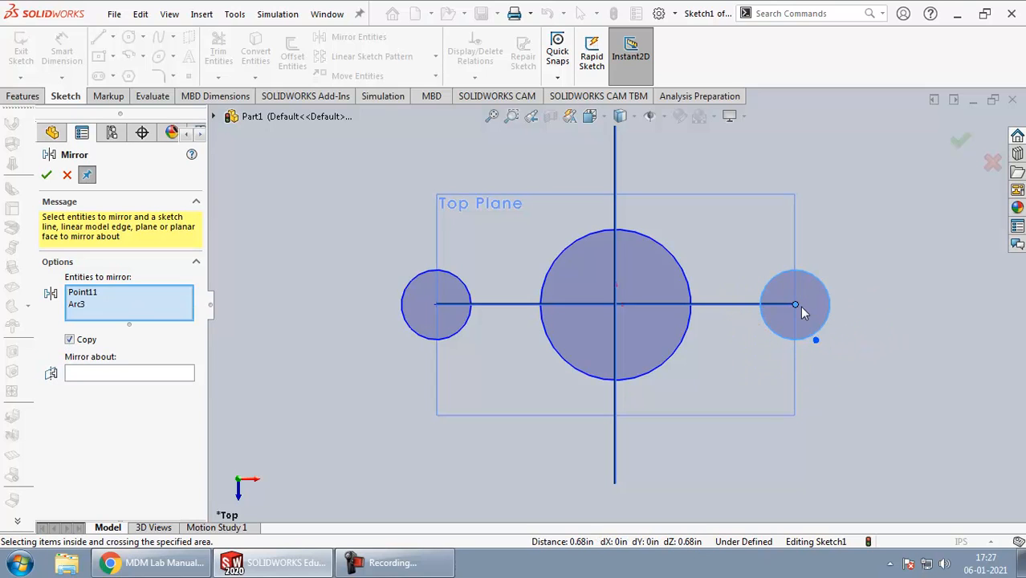
{"action": "left_click", "coordinate": [46, 178]}
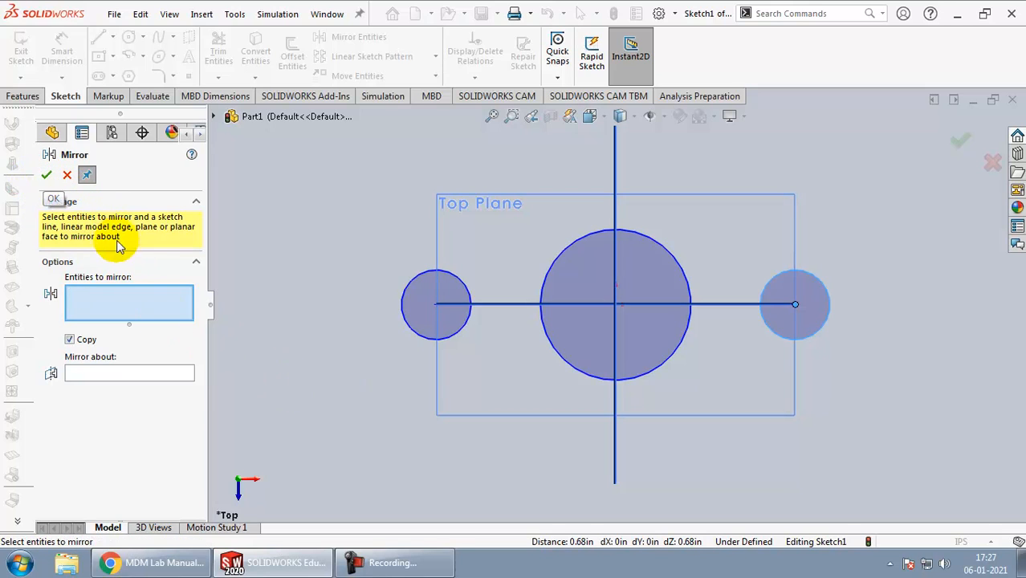
{"action": "left_click", "coordinate": [69, 175]}
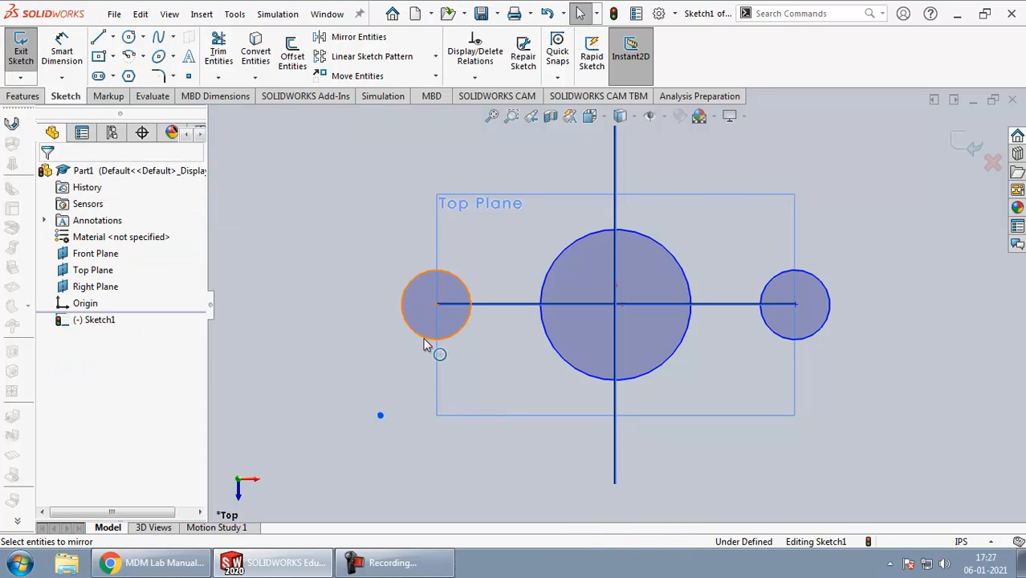
Step: Move the mirrored small circles to about 2.97 in from the origin and resize them to about 1.46 in diameter
{"action": "left_click_drag", "start_coordinate": [433, 306], "coordinate": [479, 347]}
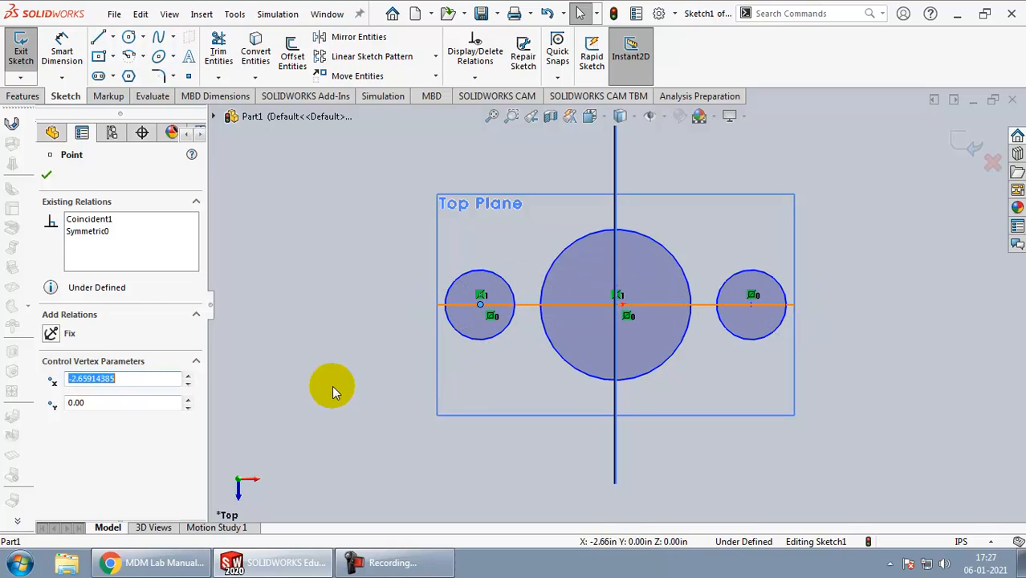
{"action": "left_click", "coordinate": [332, 386]}
{"action": "left_click", "coordinate": [761, 306]}
{"action": "left_click_drag", "start_coordinate": [751, 307], "coordinate": [757, 360]}
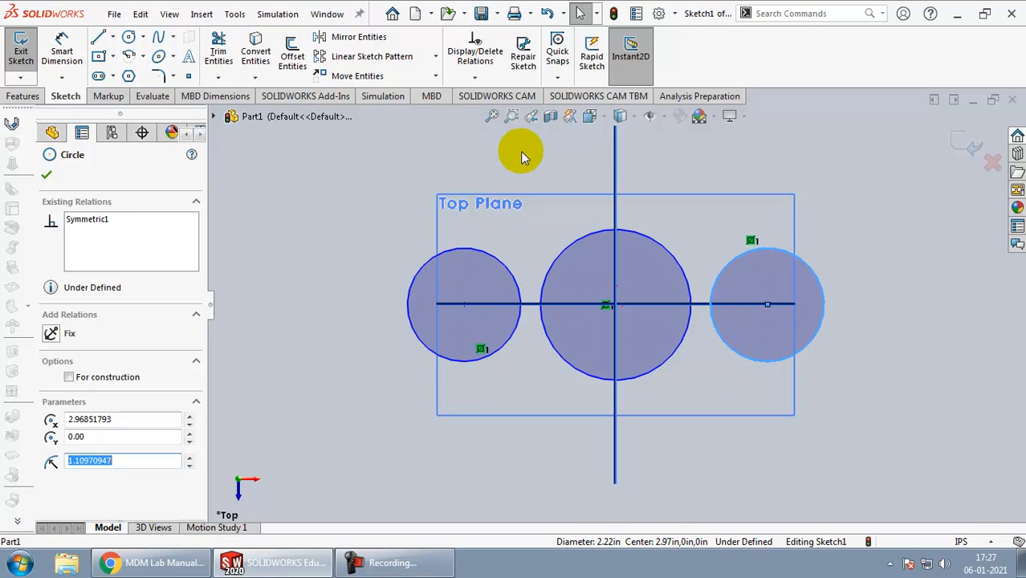
{"action": "left_click_drag", "start_coordinate": [491, 254], "coordinate": [482, 271]}
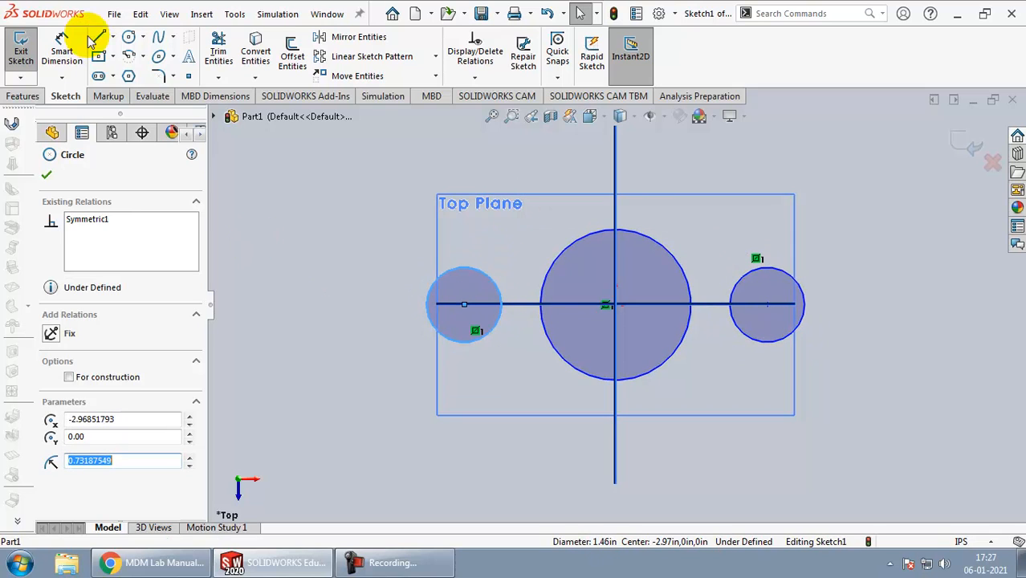
Step: Sketch a straight line from the upper edge of the central circle to the upper edge of the left small circle
{"action": "left_click", "coordinate": [113, 38]}
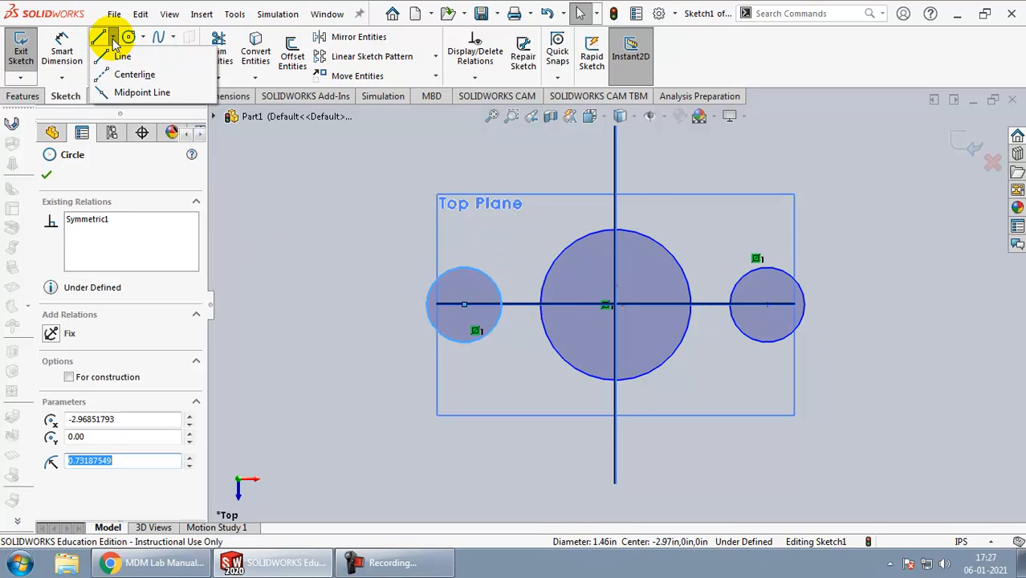
{"action": "left_click", "coordinate": [113, 39]}
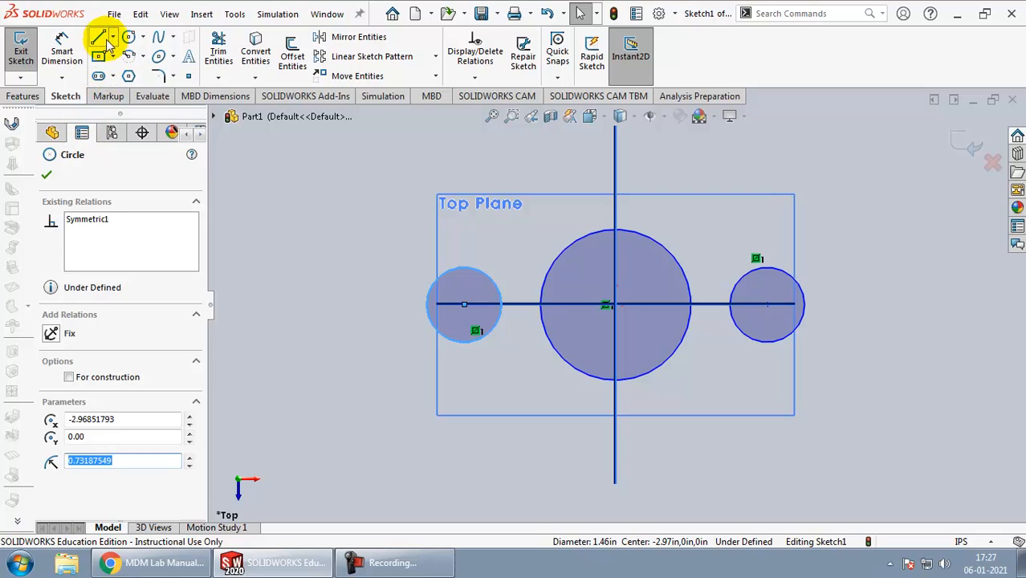
{"action": "left_click", "coordinate": [98, 39]}
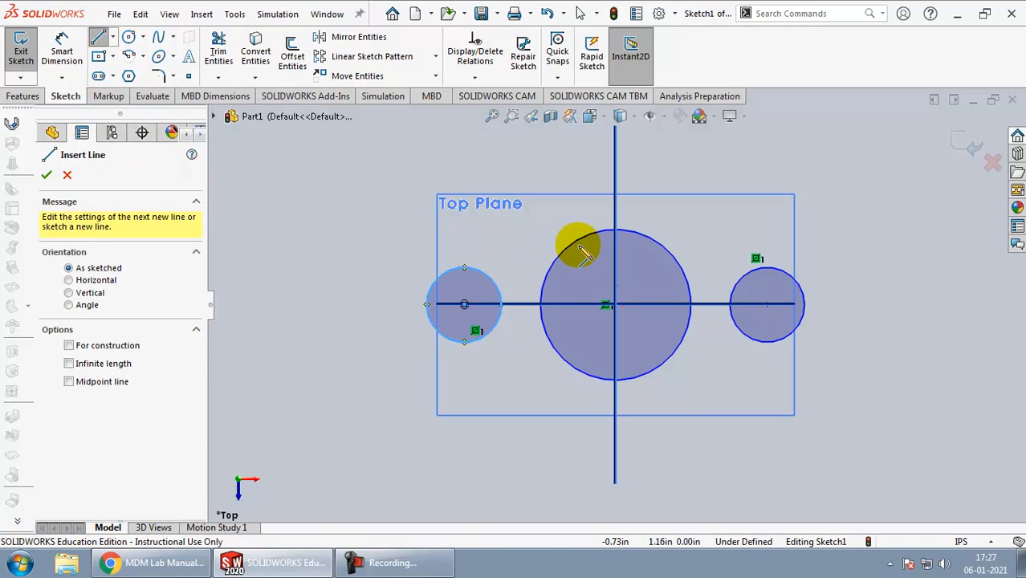
{"action": "left_click", "coordinate": [615, 231]}
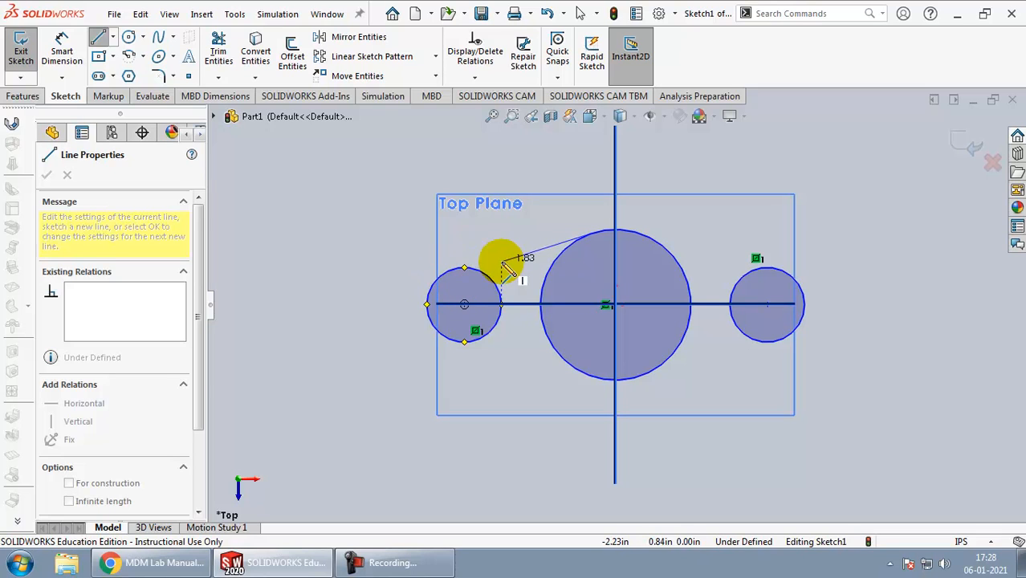
{"action": "left_click", "coordinate": [485, 278]}
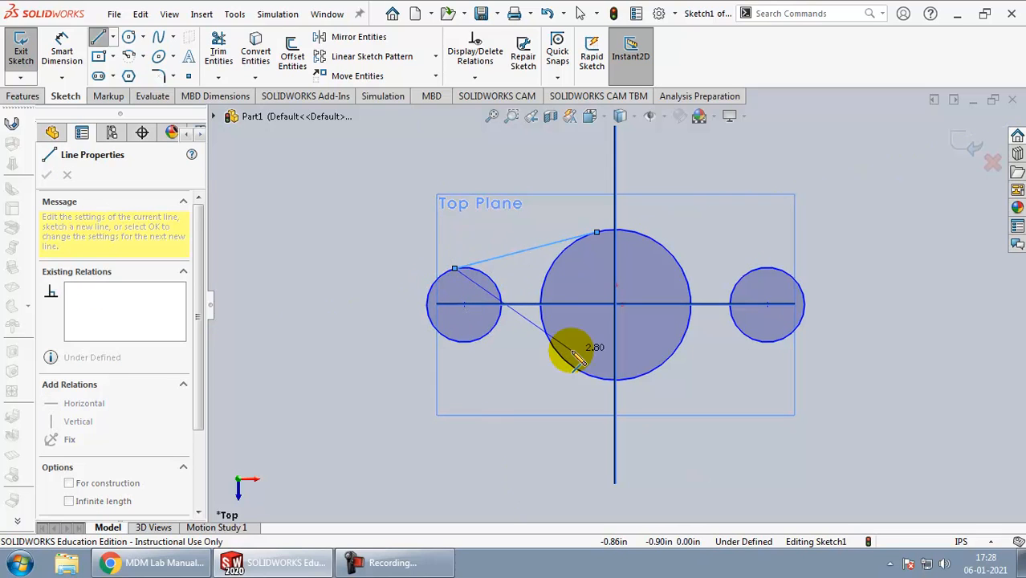
{"action": "key", "text": "Escape"}
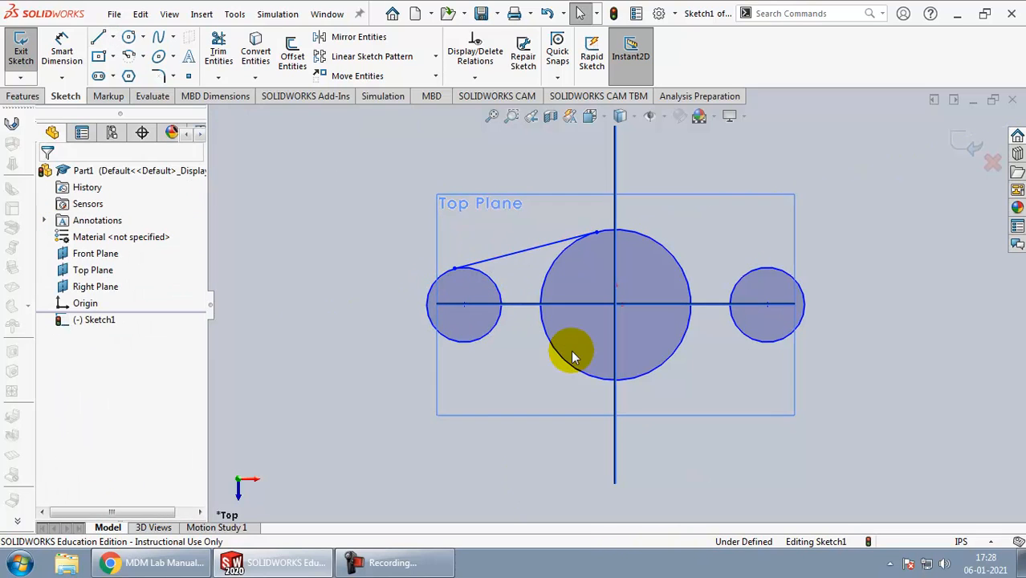
Step: Sketch a line about 2.87 in long from the central circle's lower edge to the lower edge of the left small circle
{"action": "left_click", "coordinate": [98, 37]}
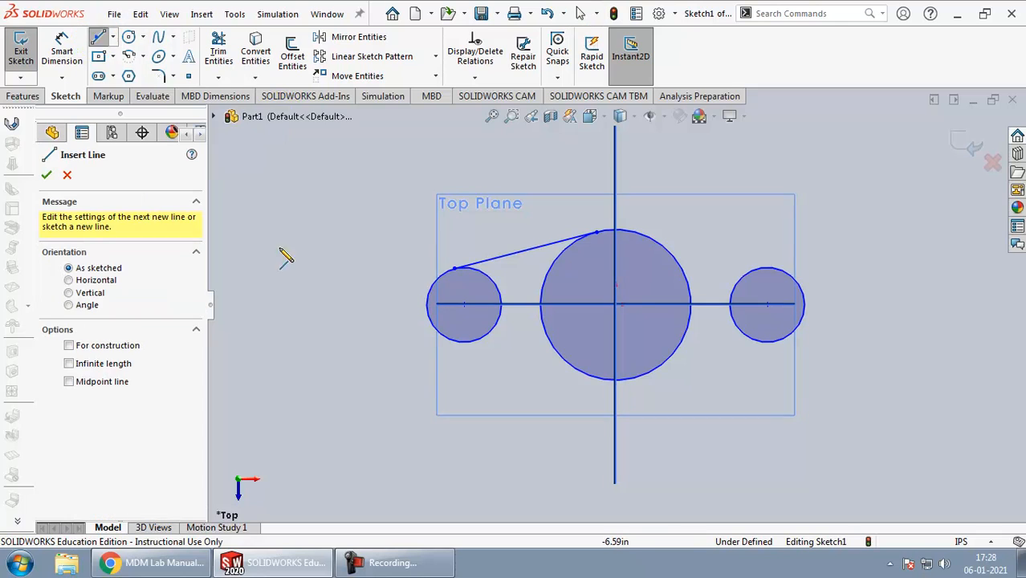
{"action": "left_click", "coordinate": [587, 376]}
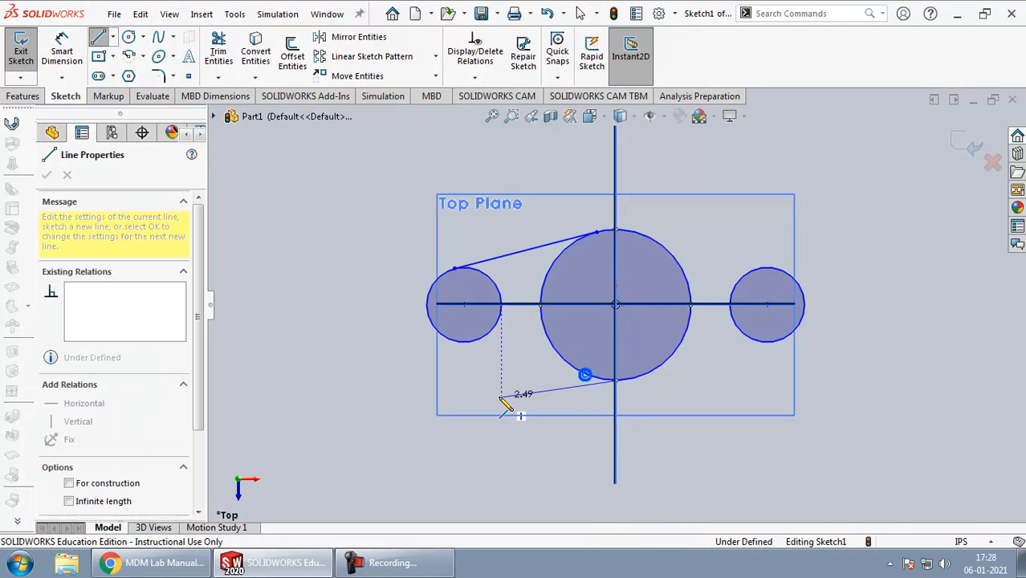
{"action": "left_click", "coordinate": [449, 342]}
{"action": "key", "text": "space"}
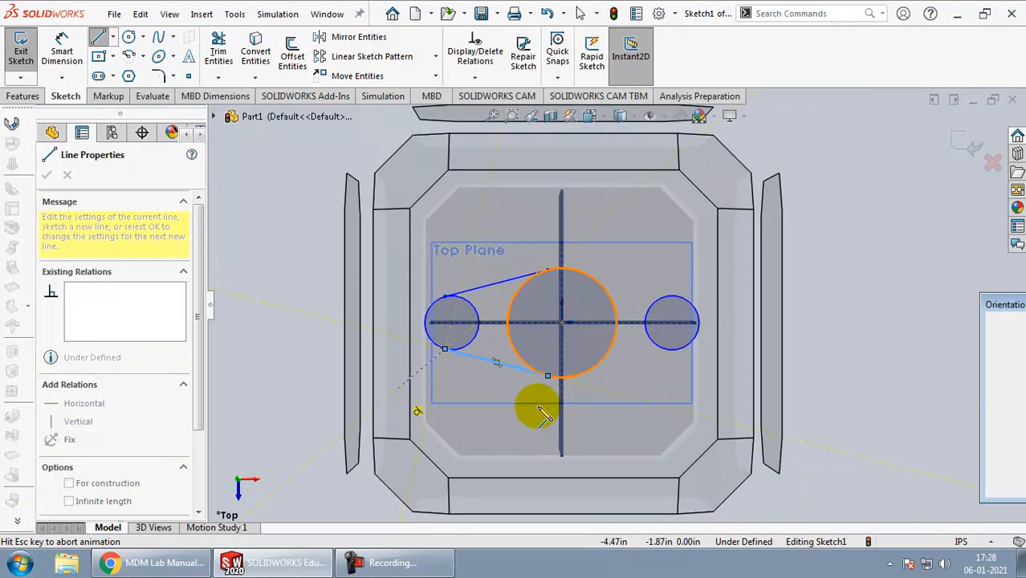
{"action": "key", "text": "Escape"}
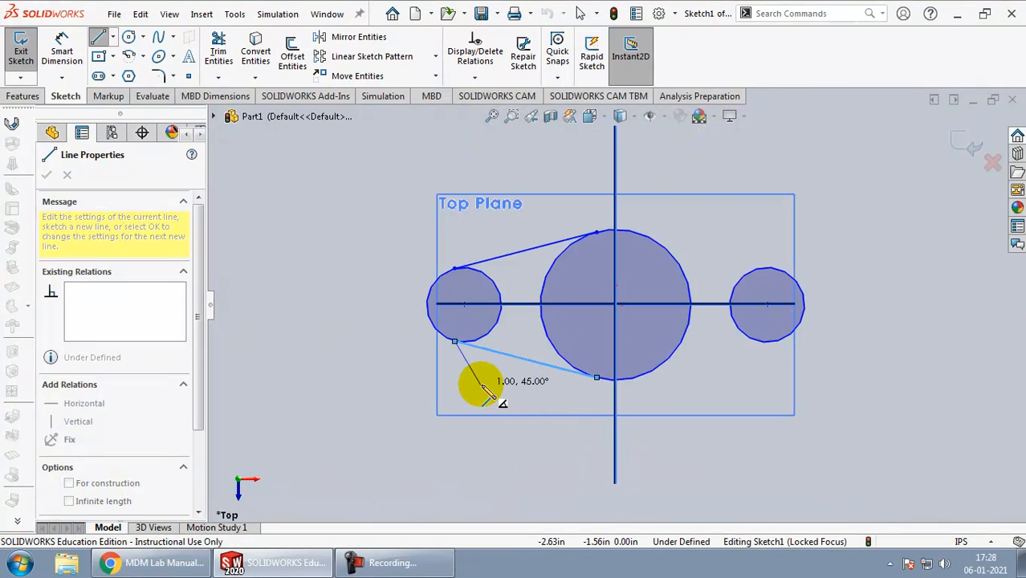
{"action": "key", "text": "Escape"}
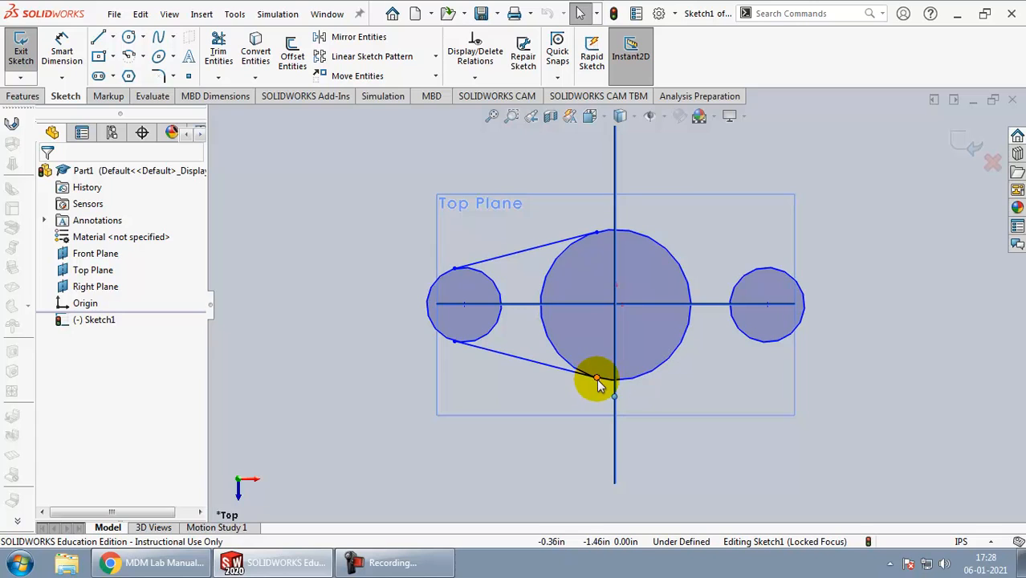
Step: Shift the line endpoints so the mirrored end circles are about 1.55 in in diameter, centred about 3.09 in from the origin
{"action": "mouse_move", "coordinate": [597, 380]}
{"action": "left_mouse_down"}
{"action": "mouse_move", "coordinate": [571, 376]}
{"action": "mouse_move", "coordinate": [604, 384]}
{"action": "mouse_move", "coordinate": [595, 379]}
{"action": "left_mouse_up"}
{"action": "left_click", "coordinate": [594, 233]}
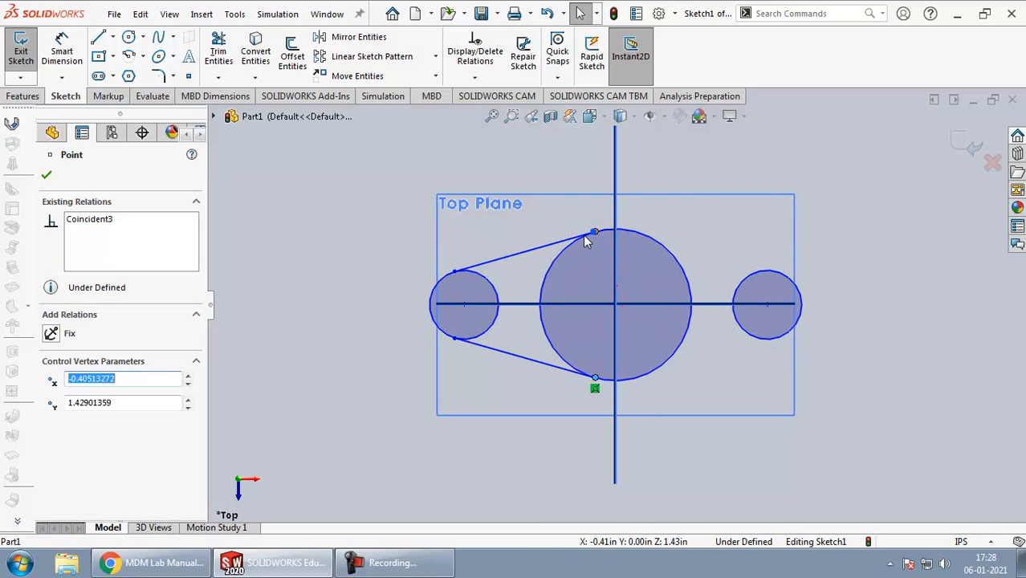
{"action": "mouse_move", "coordinate": [601, 229]}
{"action": "left_mouse_down"}
{"action": "mouse_move", "coordinate": [614, 225]}
{"action": "mouse_move", "coordinate": [585, 236]}
{"action": "left_mouse_up"}
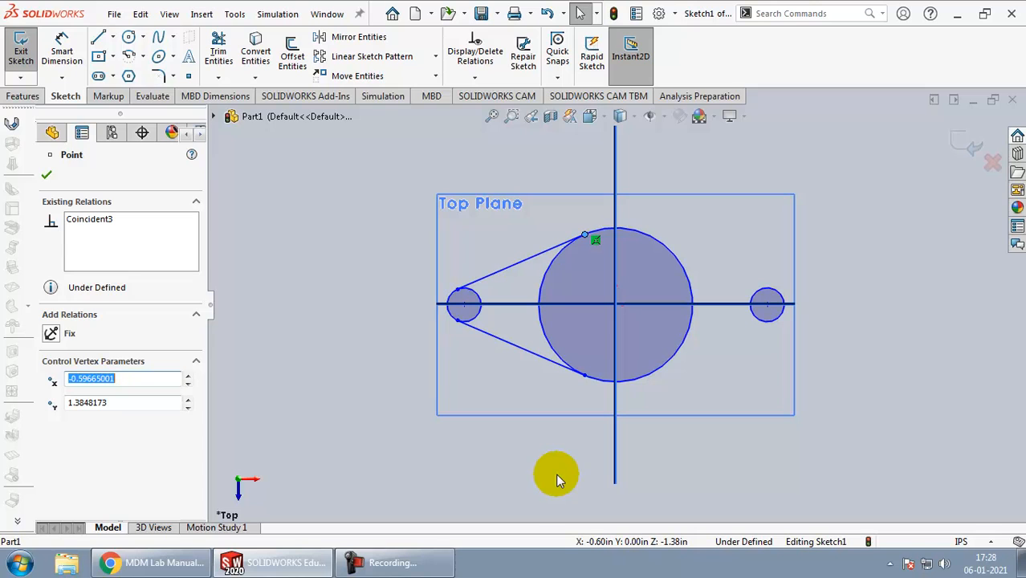
{"action": "left_click", "coordinate": [456, 321]}
{"action": "left_click_drag", "start_coordinate": [457, 327], "coordinate": [447, 345]}
{"action": "left_click", "coordinate": [364, 257]}
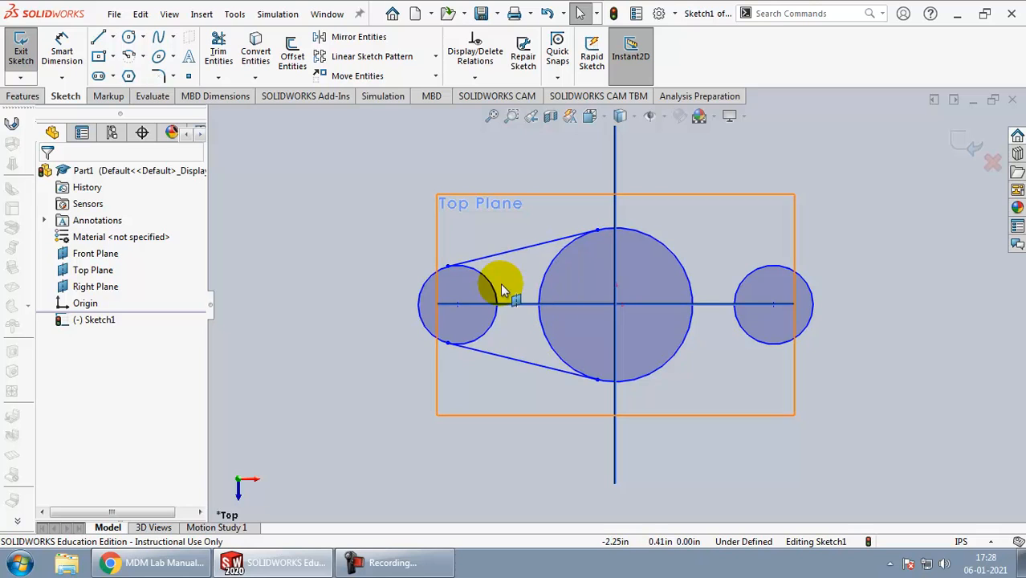
Step: Check the bracket drawing and sketch a smaller hole circle concentric with the left end circle
{"action": "key", "text": "alt+Tab"}
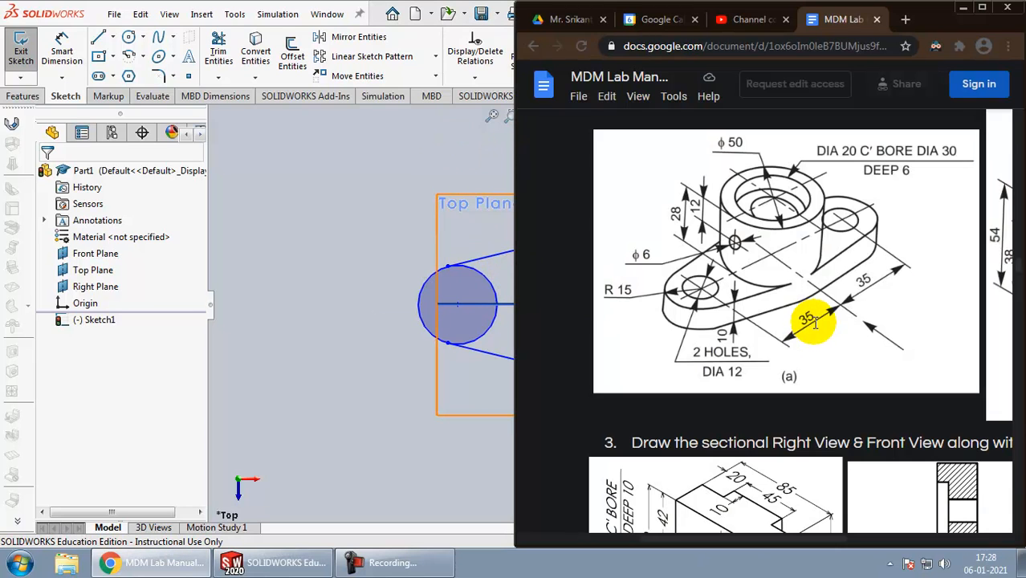
{"action": "key", "text": "alt+Tab"}
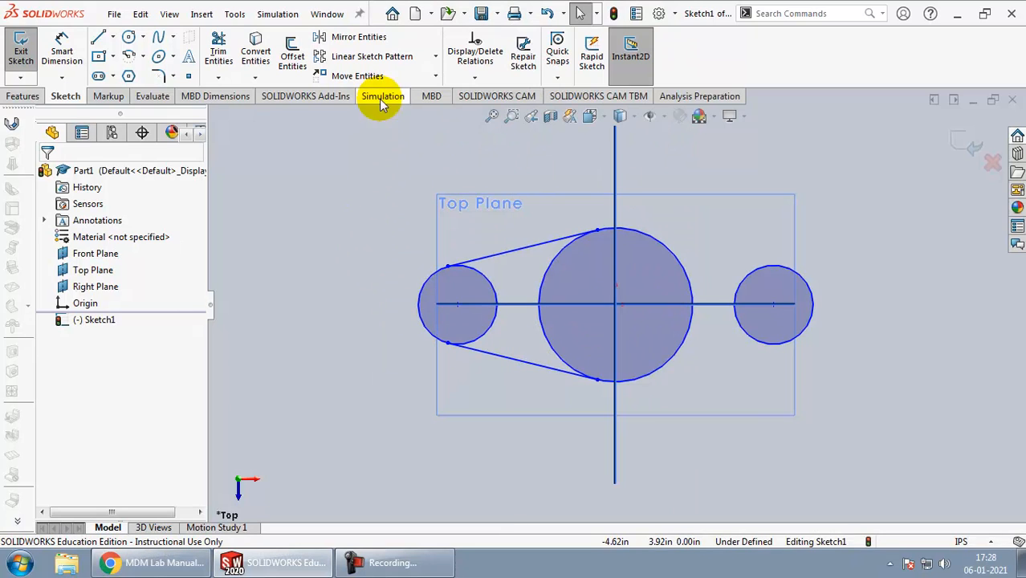
{"action": "left_click", "coordinate": [128, 37]}
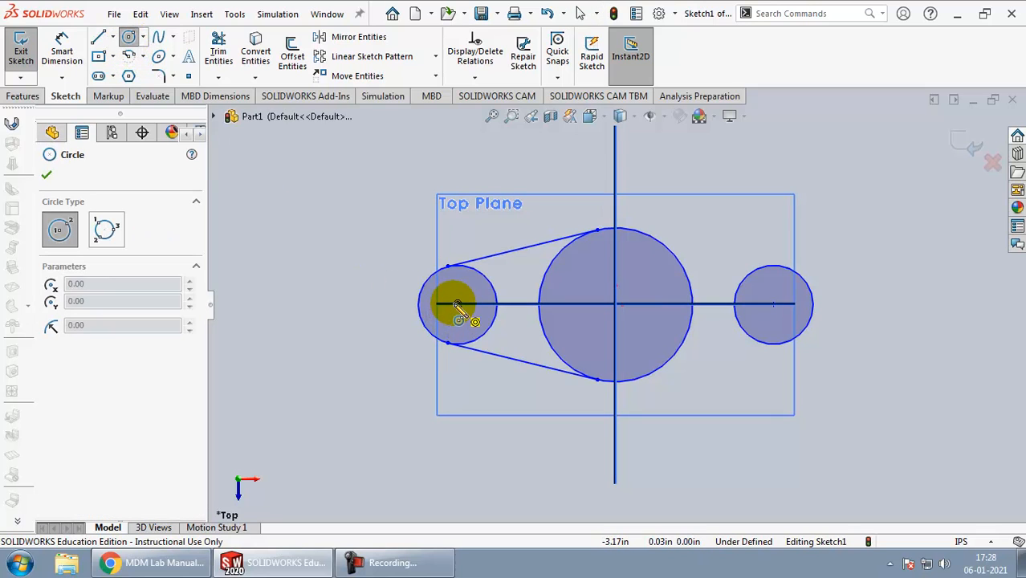
{"action": "left_click", "coordinate": [457, 304]}
{"action": "left_click", "coordinate": [448, 322]}
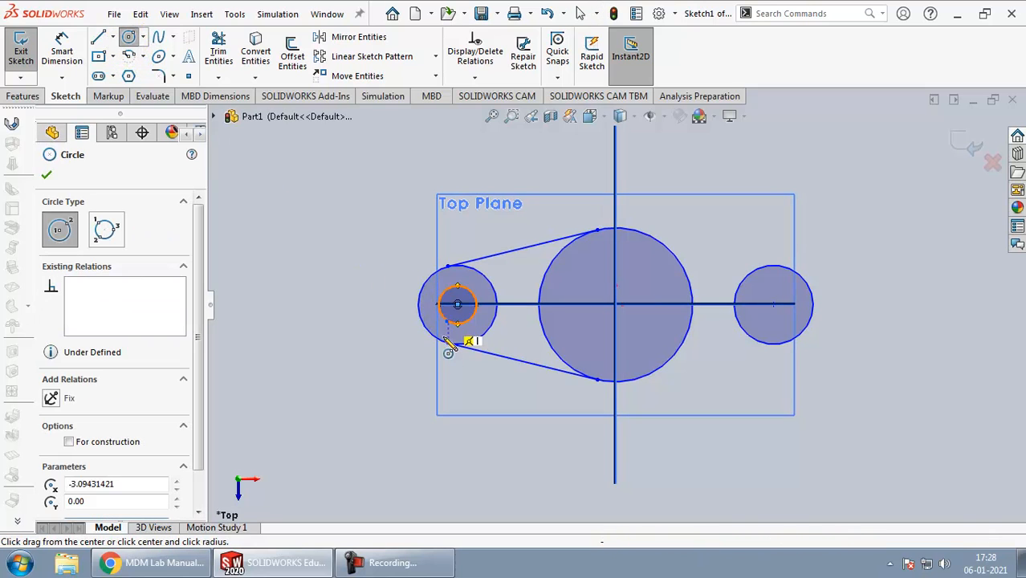
{"action": "key", "text": "alt+Tab"}
{"action": "key", "text": "alt+Tab"}
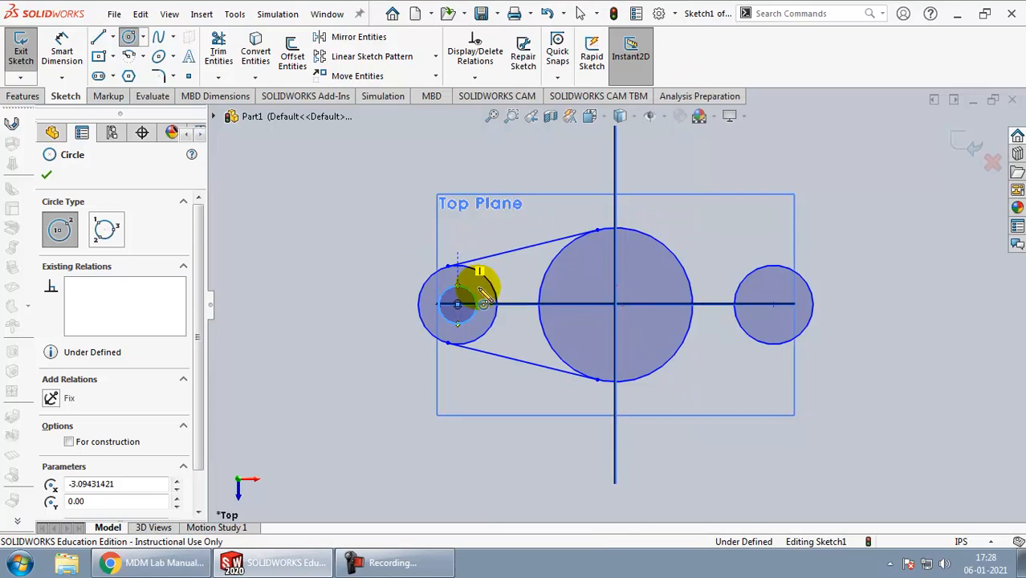
{"action": "key", "text": "alt+Tab"}
{"action": "key", "text": "alt+Tab"}
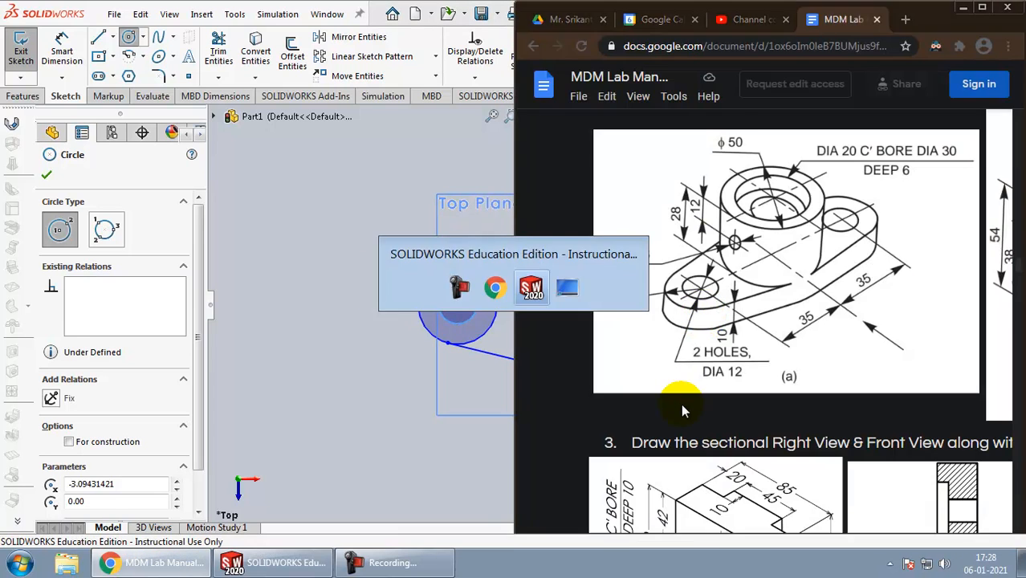
{"action": "key", "text": "Escape"}
Step: Delete the right end circle and mirror the left end's two circles and two lines about the Right Plane, keeping the originals
{"action": "left_click", "coordinate": [752, 340]}
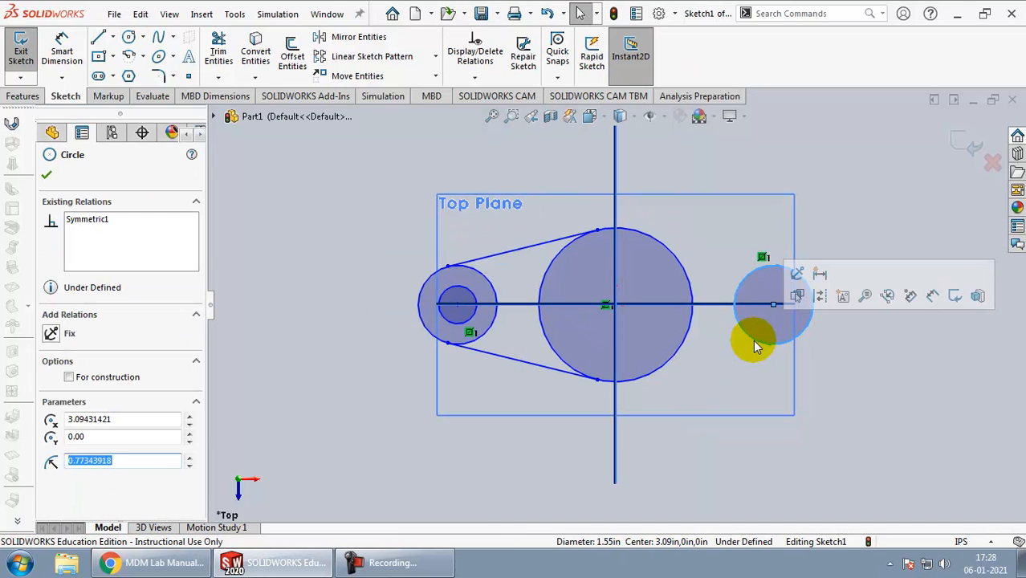
{"action": "key", "text": "Delete"}
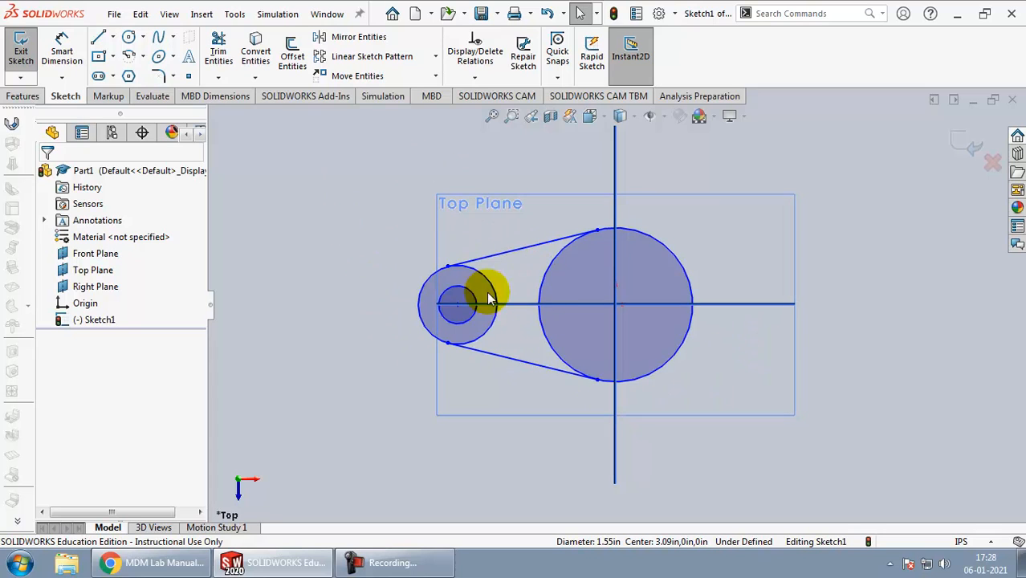
{"action": "left_click", "coordinate": [338, 38]}
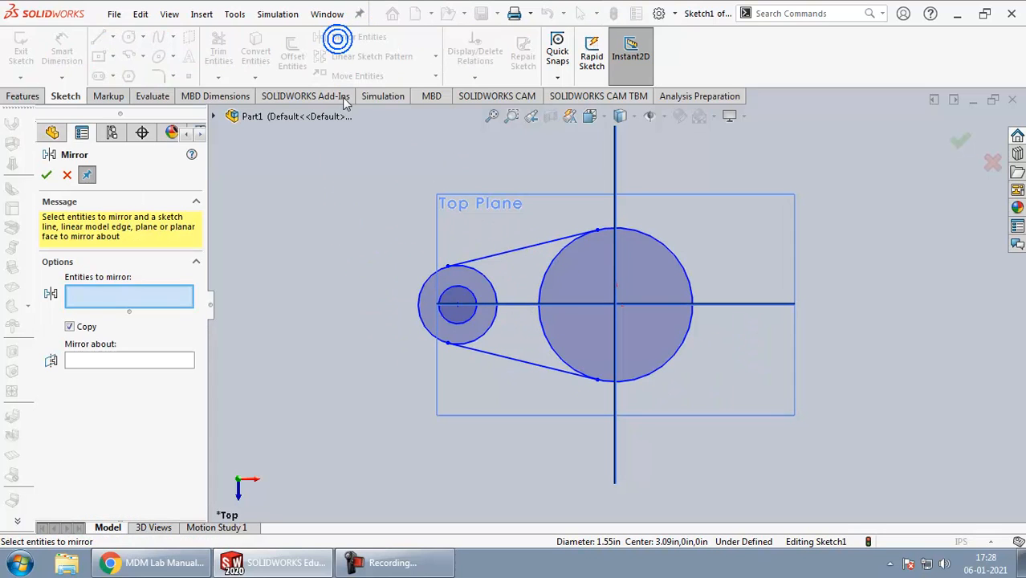
{"action": "left_click", "coordinate": [472, 270]}
{"action": "left_click", "coordinate": [476, 295]}
{"action": "left_click", "coordinate": [488, 254]}
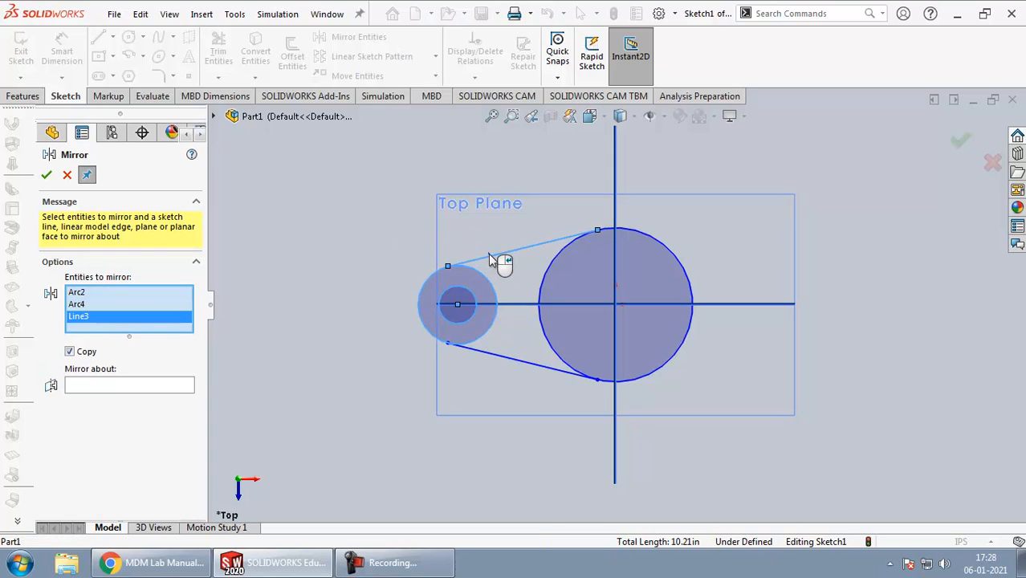
{"action": "left_click", "coordinate": [504, 356]}
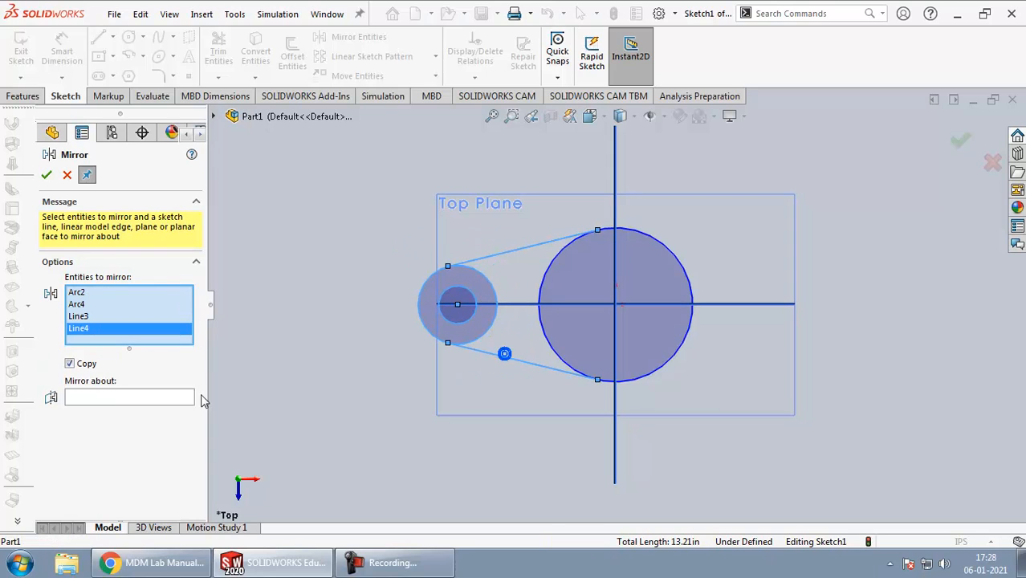
{"action": "left_click", "coordinate": [86, 396]}
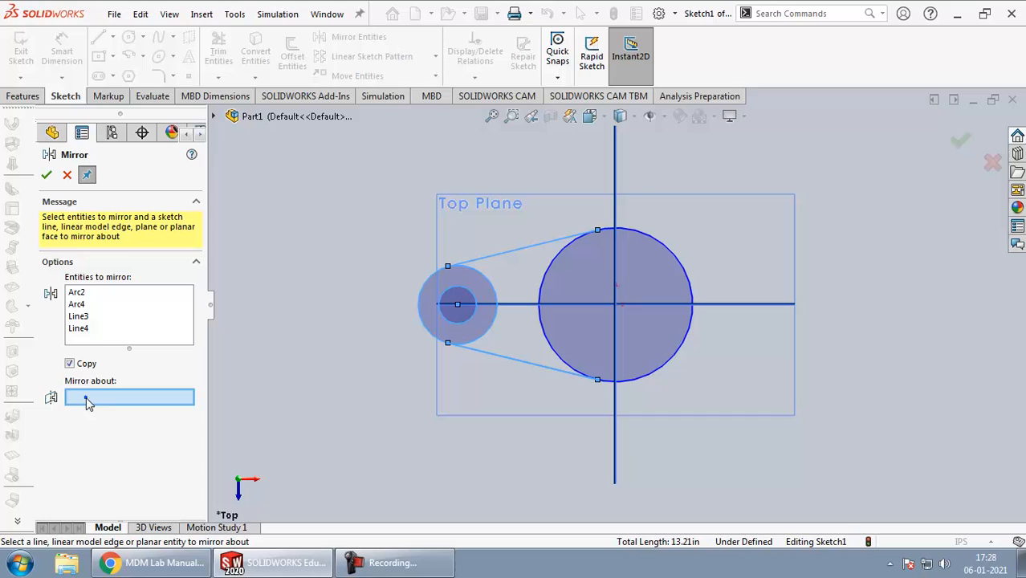
{"action": "left_click", "coordinate": [616, 444]}
{"action": "left_click", "coordinate": [961, 140]}
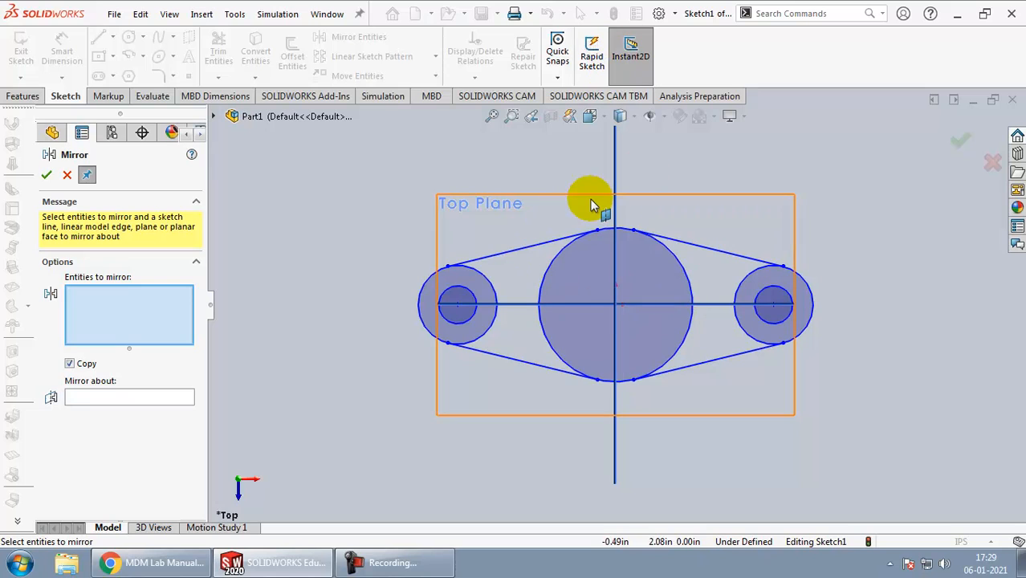
Step: Change the document units to MMGS (millimeter, gram, second) and reopen the base sketch for editing
{"action": "key", "text": "alt+Tab"}
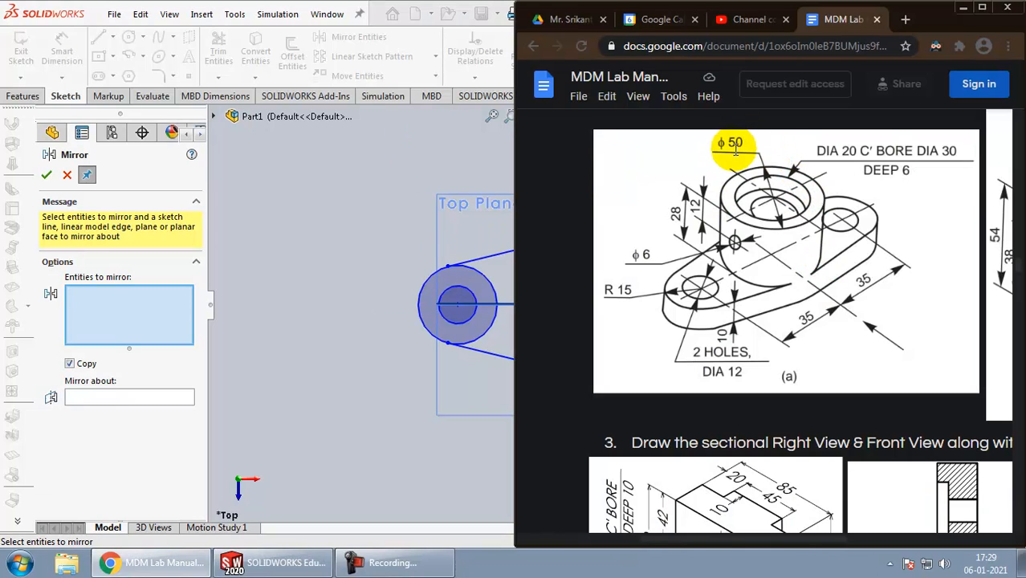
{"action": "key", "text": "alt+Tab"}
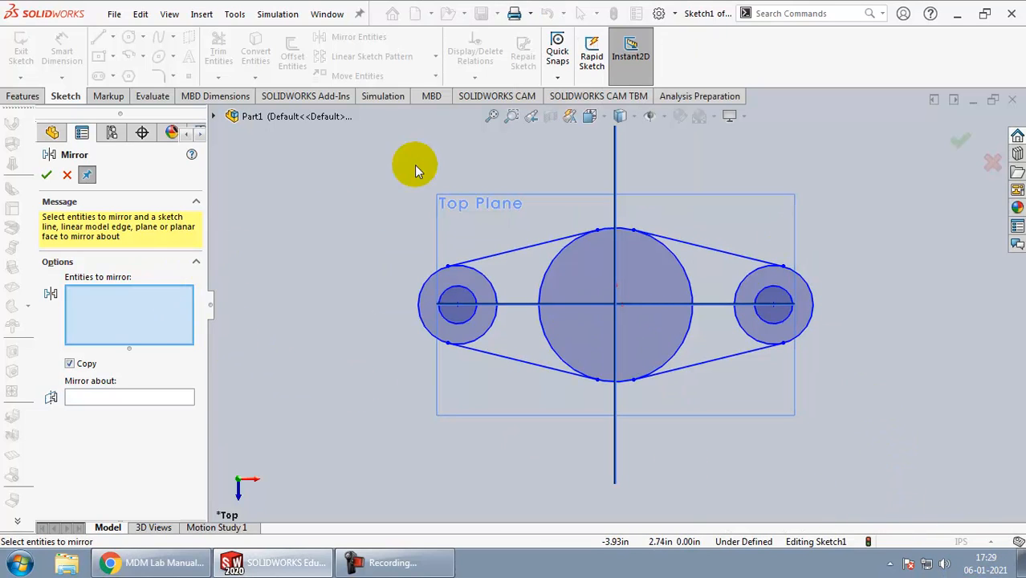
{"action": "left_click", "coordinate": [959, 156]}
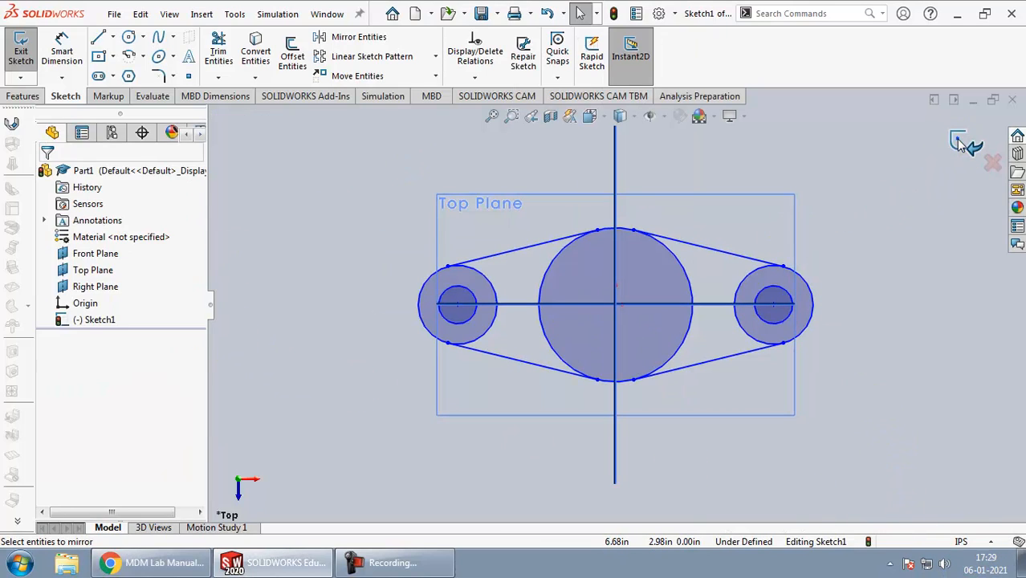
{"action": "left_click", "coordinate": [963, 543]}
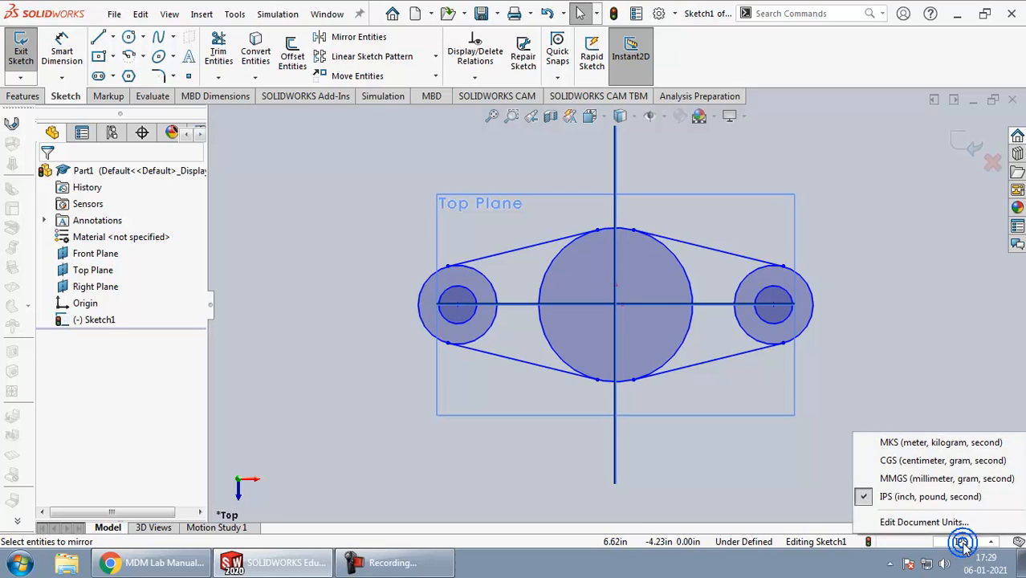
{"action": "left_click", "coordinate": [914, 479]}
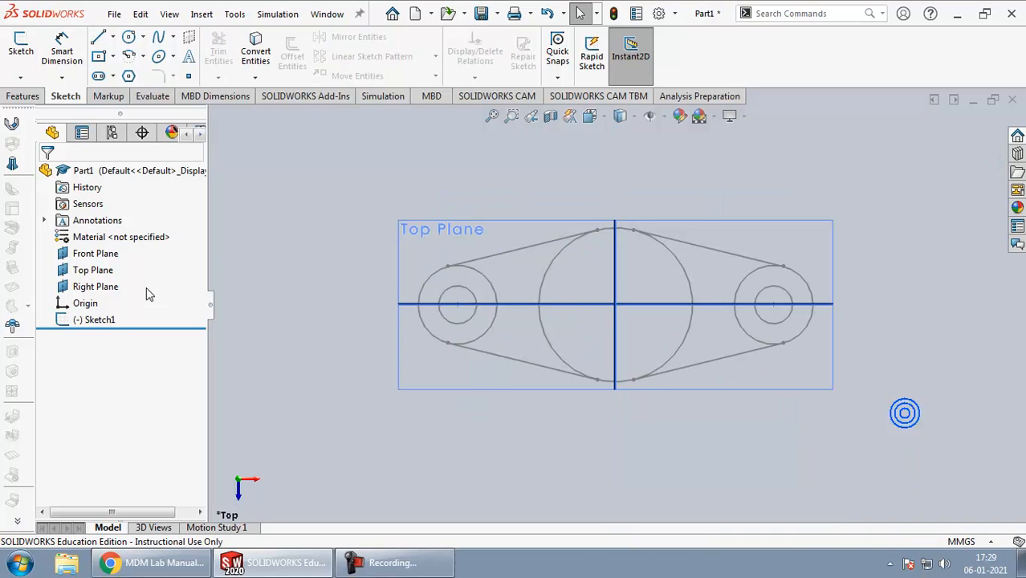
{"action": "left_click", "coordinate": [108, 320]}
{"action": "left_click", "coordinate": [119, 270]}
Step: Check the bracket drawing and dimension the central circle's diameter as 50 mm
{"action": "key", "text": "alt+Tab"}
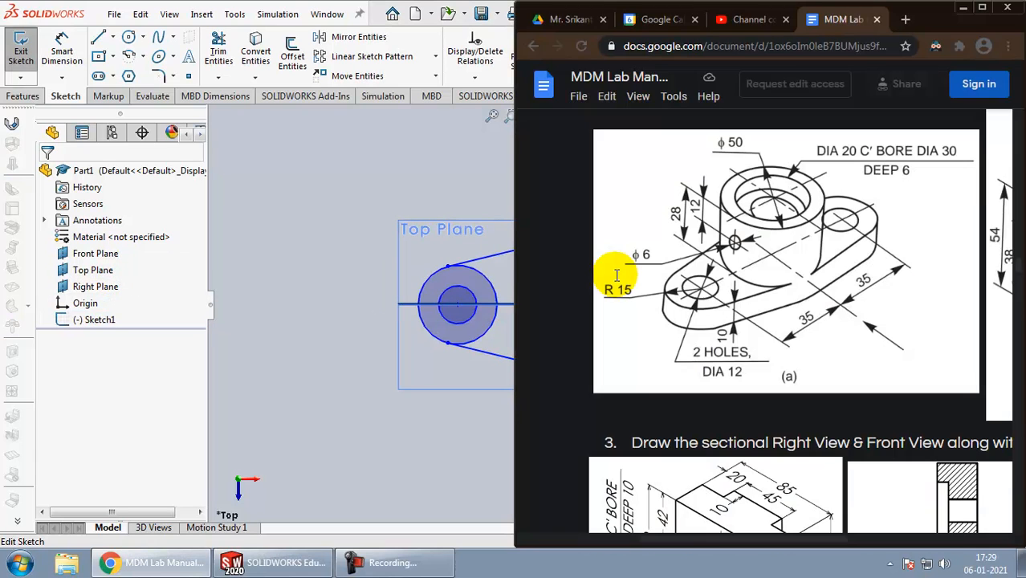
{"action": "key", "text": "alt+Tab"}
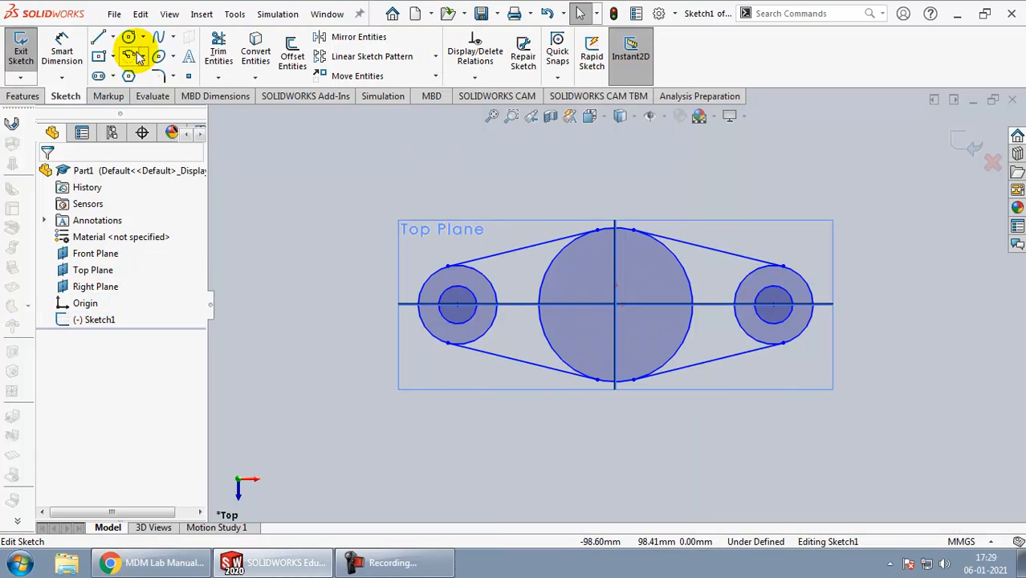
{"action": "left_click", "coordinate": [62, 49]}
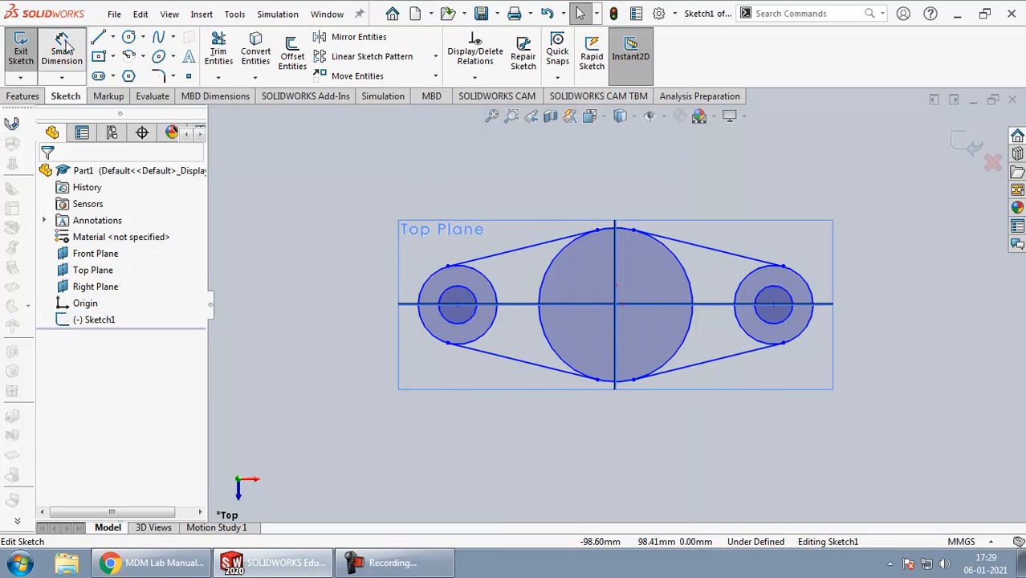
{"action": "left_click", "coordinate": [566, 251]}
{"action": "left_click", "coordinate": [528, 207]}
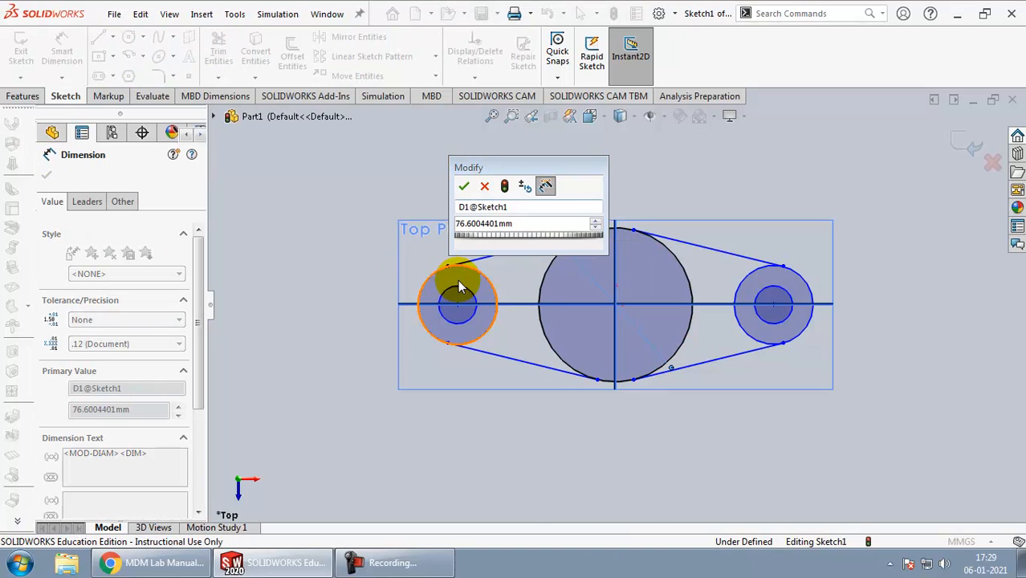
{"action": "key", "text": "alt+Tab"}
{"action": "key", "text": "alt+Tab"}
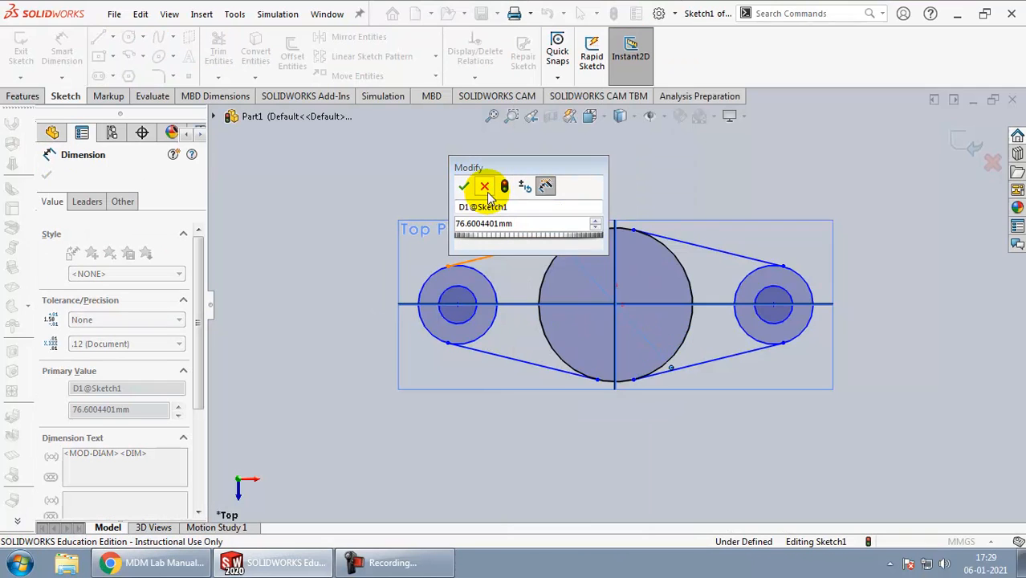
{"action": "double_click", "coordinate": [487, 224]}
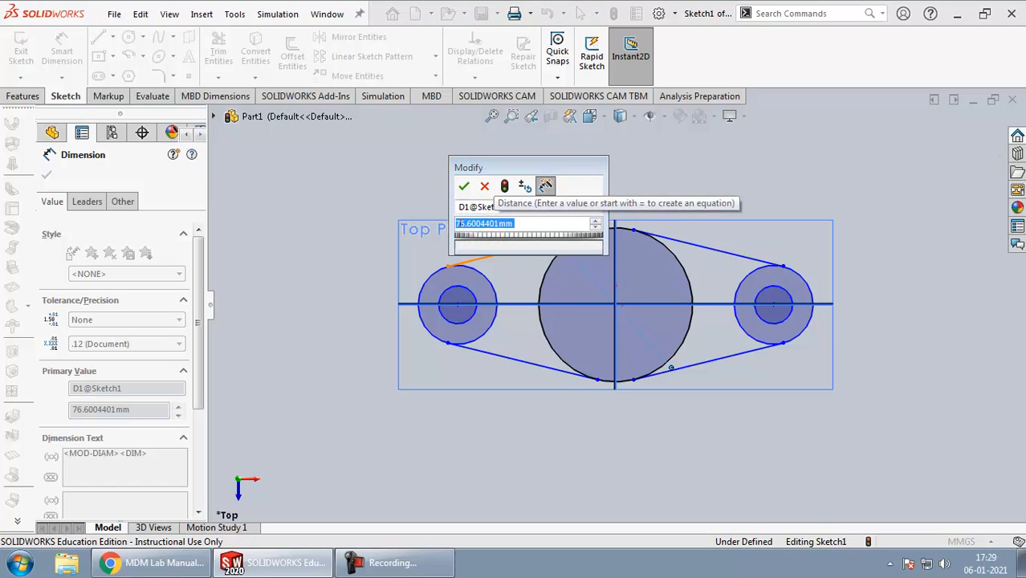
{"action": "type", "text": "50"}
{"action": "key", "text": "Return"}
Step: Dimension the horizontal distance from the left end circle's centre to the origin as 35 mm
{"action": "key", "text": "alt+Tab"}
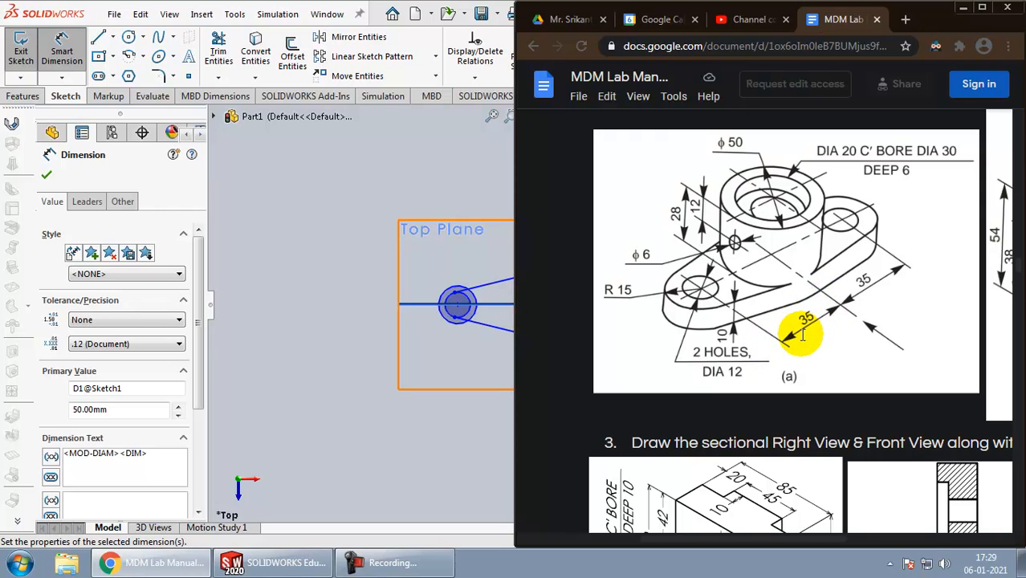
{"action": "left_click", "coordinate": [458, 304]}
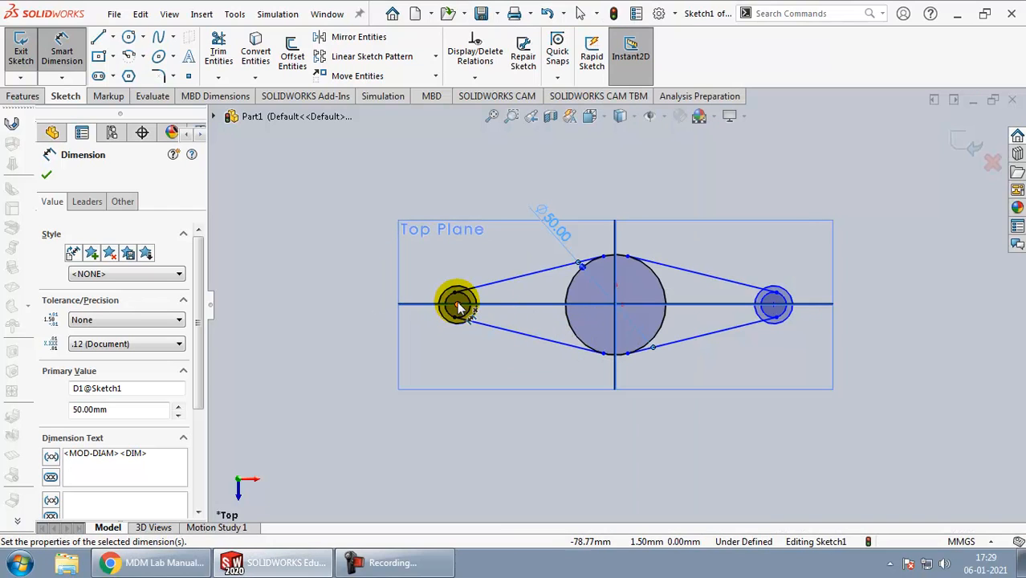
{"action": "left_click", "coordinate": [458, 305]}
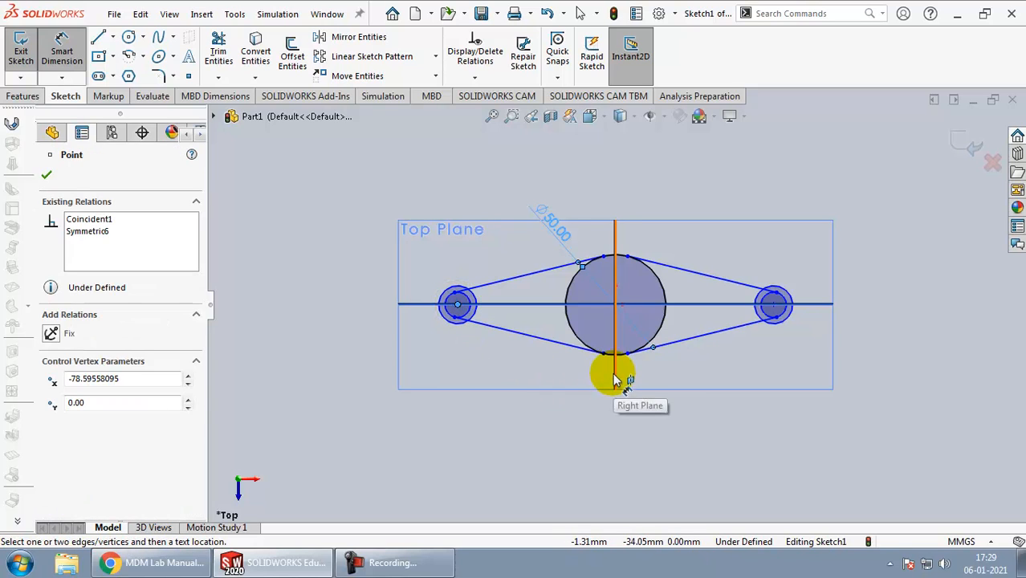
{"action": "left_click", "coordinate": [616, 307]}
{"action": "left_click", "coordinate": [550, 411]}
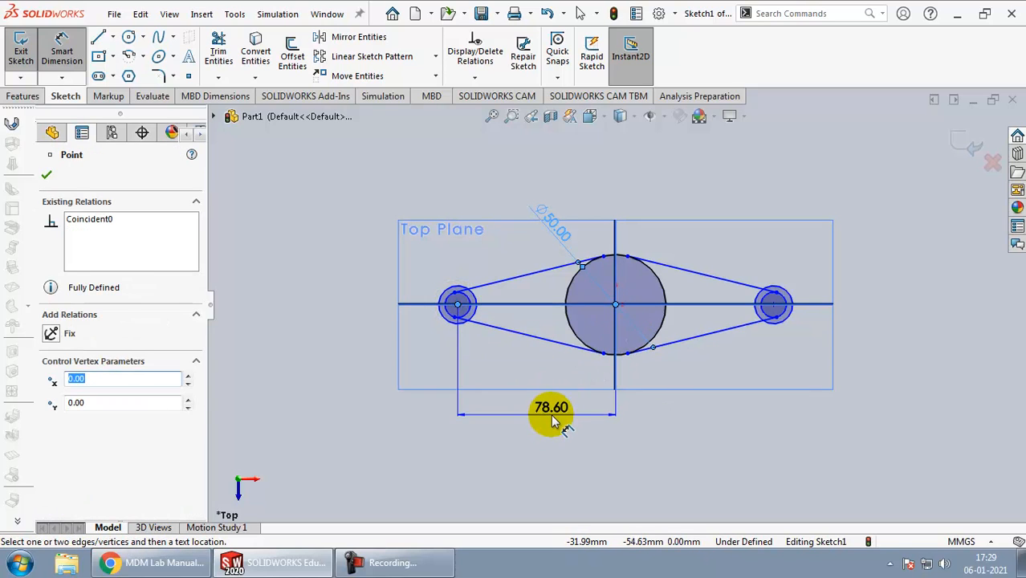
{"action": "type", "text": "35"}
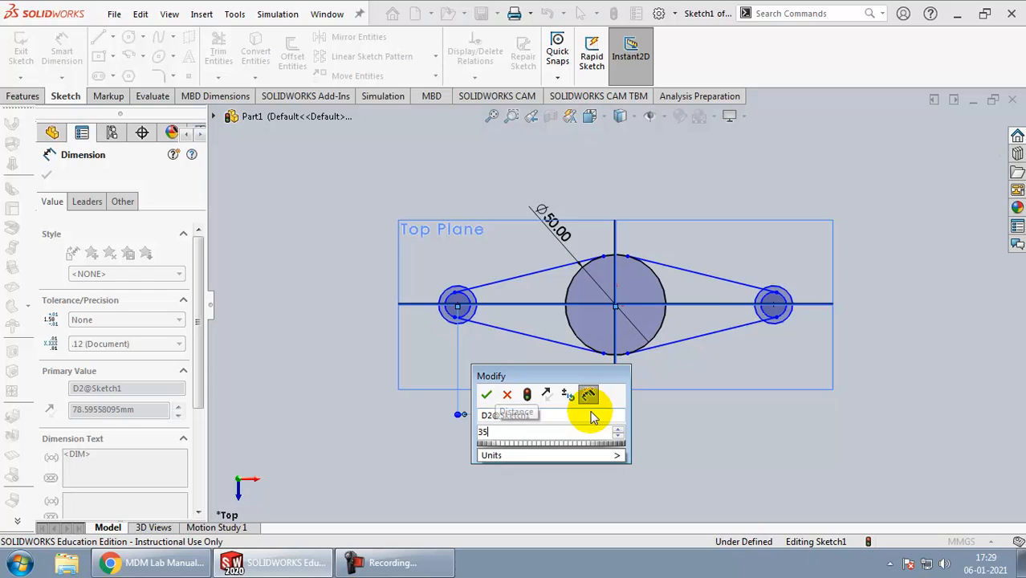
{"action": "key", "text": "Return"}
{"action": "left_click", "coordinate": [755, 363]}
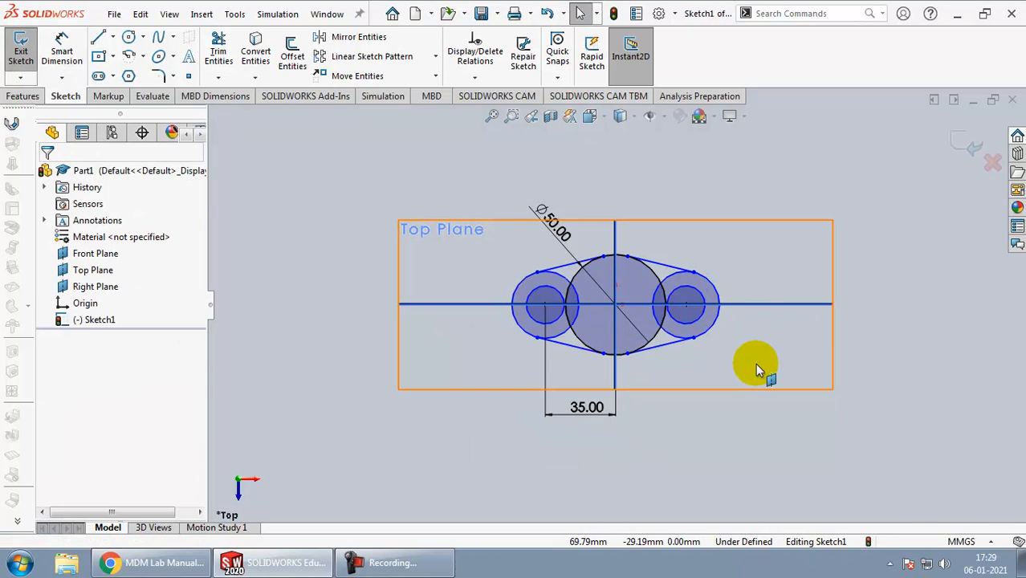
Step: Consult the bracket drawing and power-trim the inner arc of the left outer end circle between its two tangent lines
{"action": "key", "text": "alt+Tab"}
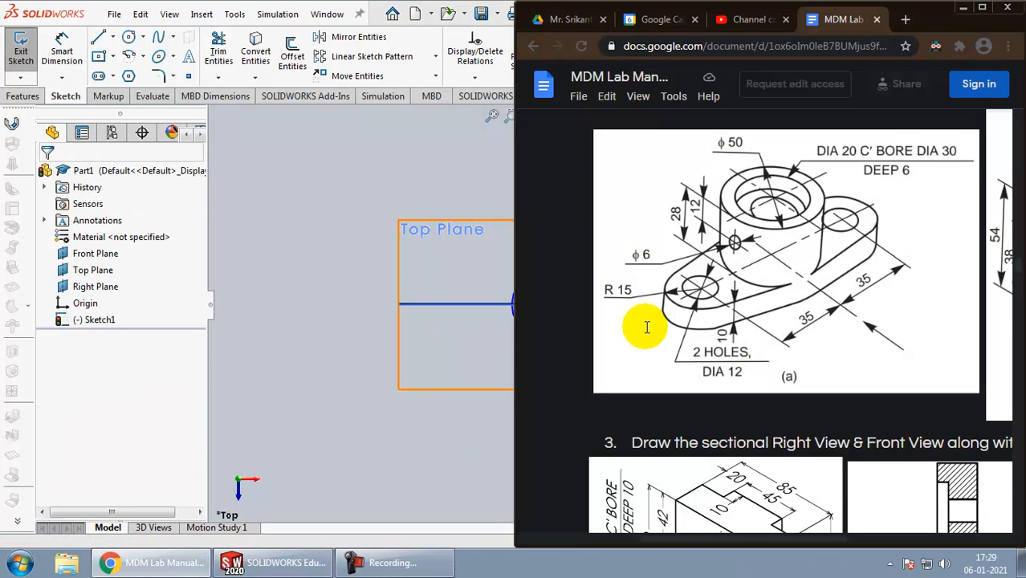
{"action": "key", "text": "alt+Tab"}
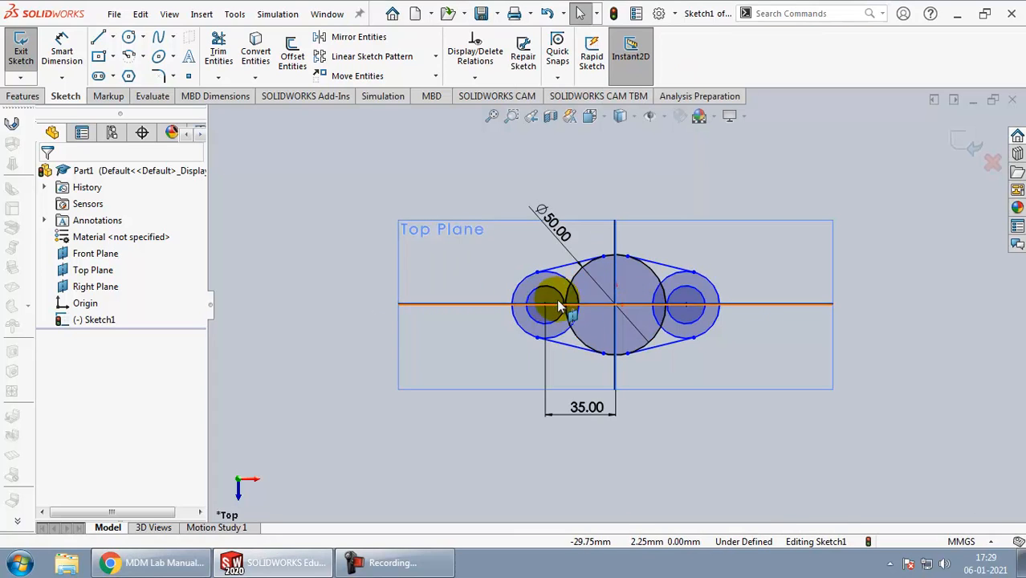
{"action": "key", "text": "alt+Tab"}
{"action": "key", "text": "alt+Tab"}
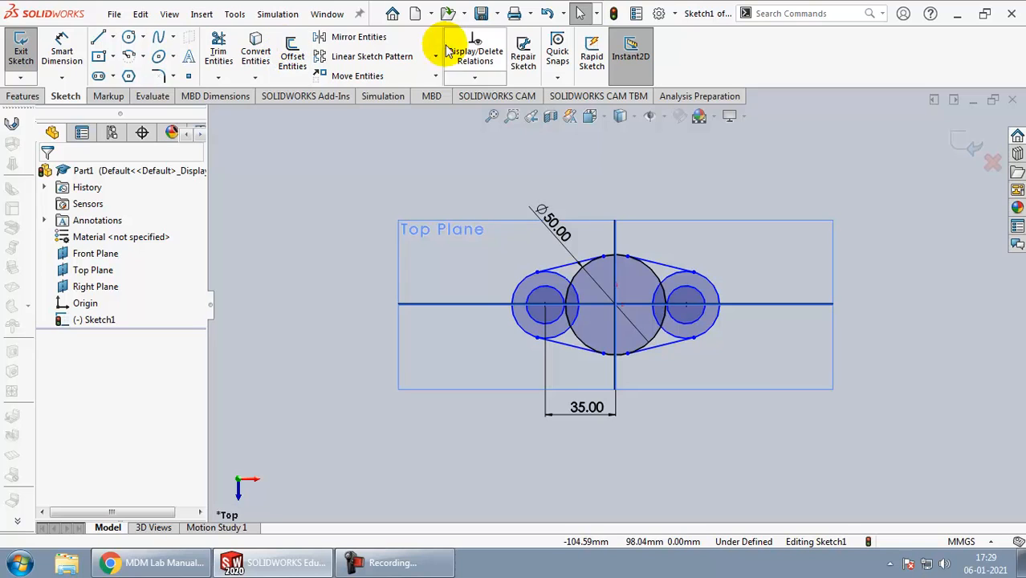
{"action": "left_click", "coordinate": [218, 50]}
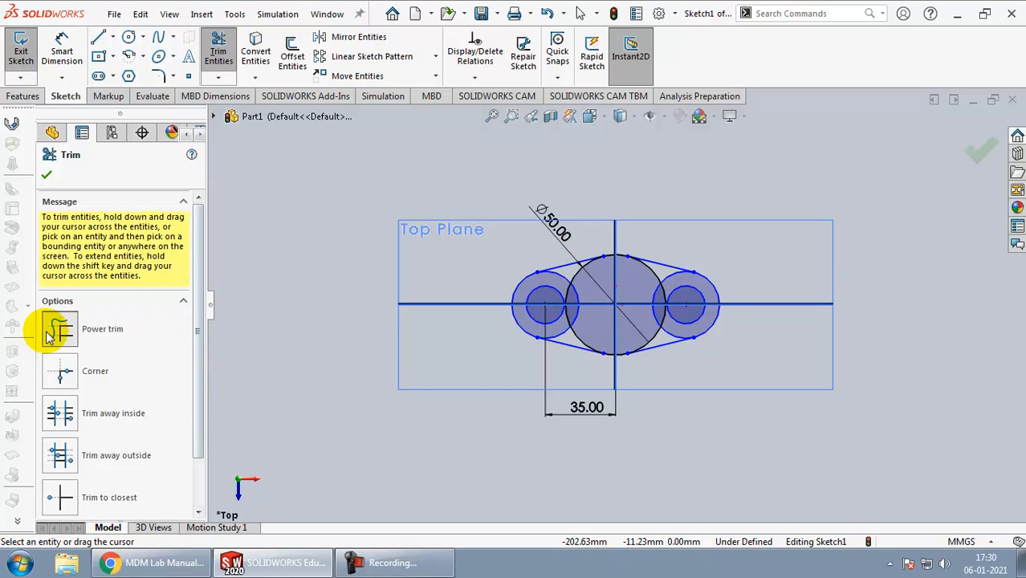
{"action": "scroll", "coordinate": [590, 295], "scroll_direction": "down", "scroll_amount": 5}
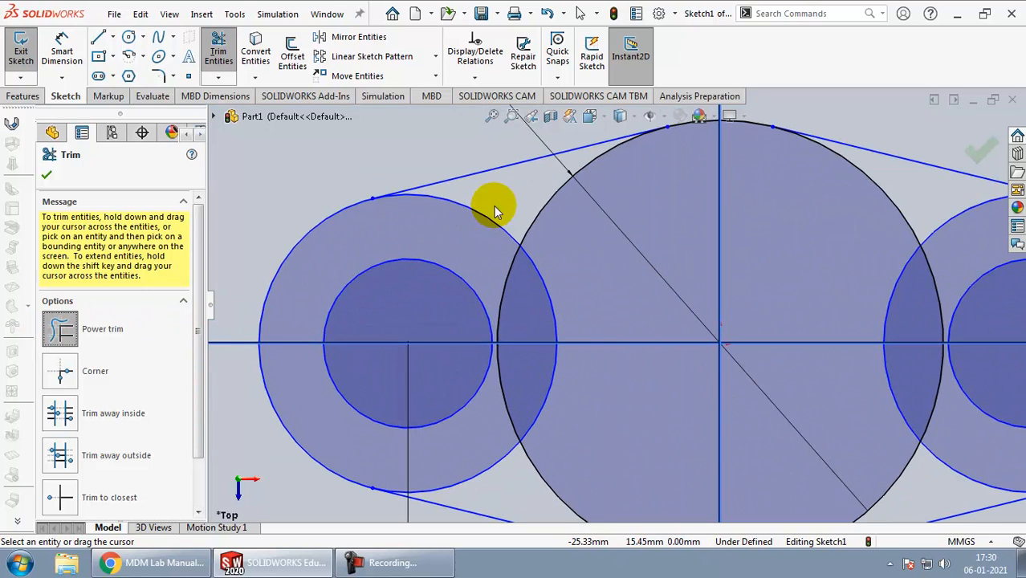
{"action": "left_click", "coordinate": [488, 219]}
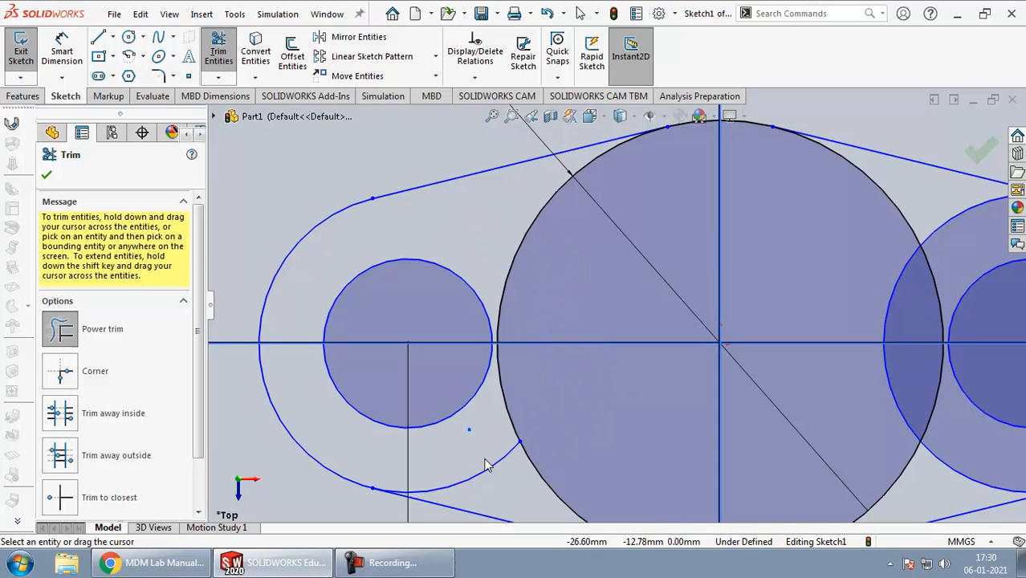
{"action": "scroll", "coordinate": [409, 304], "scroll_direction": "up", "scroll_amount": 4}
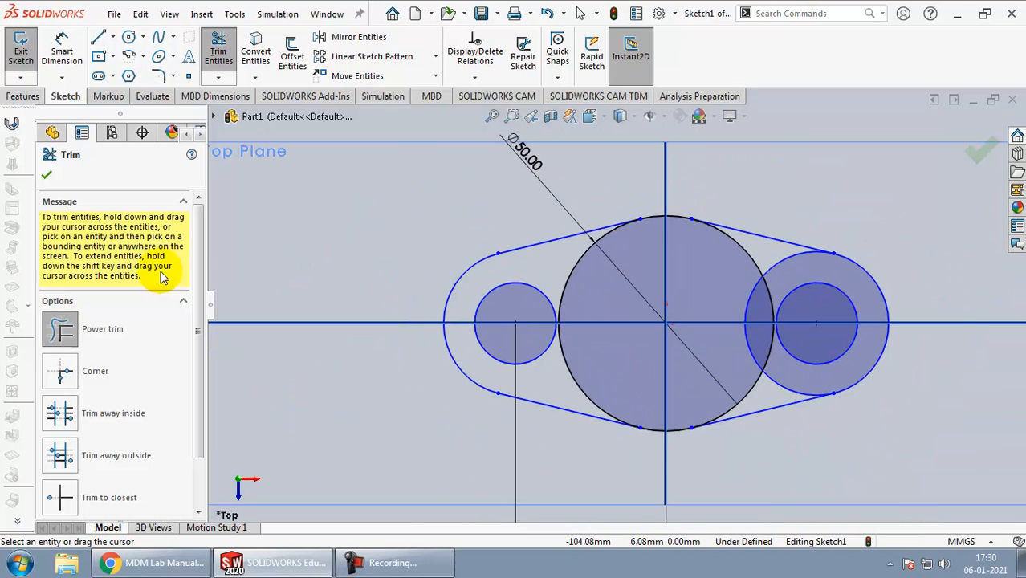
{"action": "left_click", "coordinate": [50, 165]}
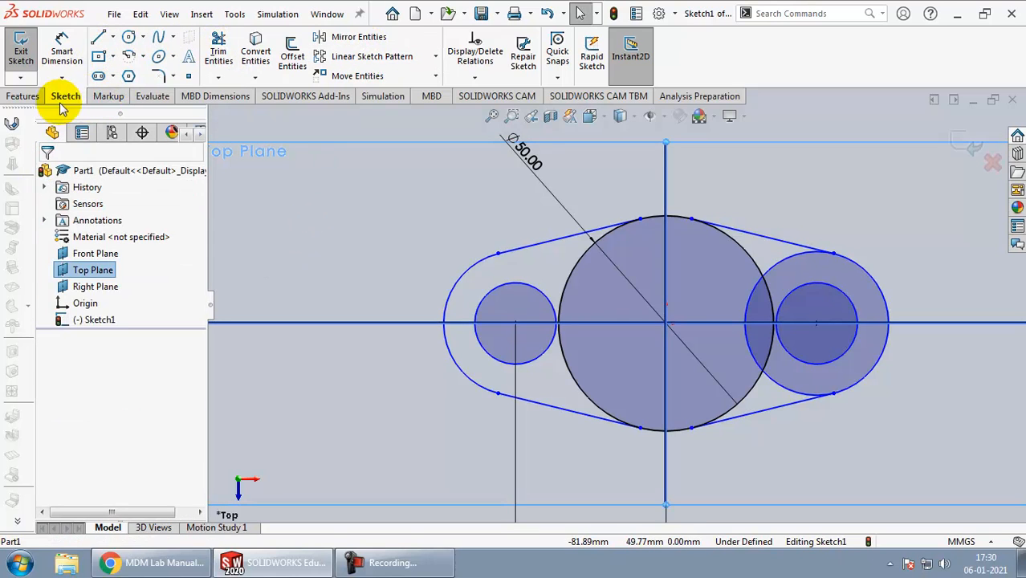
Step: Move the left end arc's upper endpoint slightly inward so the arc's radius is about 15.4 mm
{"action": "left_click", "coordinate": [499, 253]}
{"action": "mouse_move", "coordinate": [485, 261]}
{"action": "left_mouse_down"}
{"action": "mouse_move", "coordinate": [513, 245]}
{"action": "mouse_move", "coordinate": [448, 263]}
{"action": "mouse_move", "coordinate": [530, 283]}
{"action": "mouse_move", "coordinate": [491, 184]}
{"action": "mouse_move", "coordinate": [546, 144]}
{"action": "mouse_move", "coordinate": [496, 225]}
{"action": "mouse_move", "coordinate": [494, 298]}
{"action": "mouse_move", "coordinate": [488, 253]}
{"action": "mouse_move", "coordinate": [486, 277]}
{"action": "mouse_move", "coordinate": [478, 257]}
{"action": "left_mouse_up"}
{"action": "left_click", "coordinate": [383, 223]}
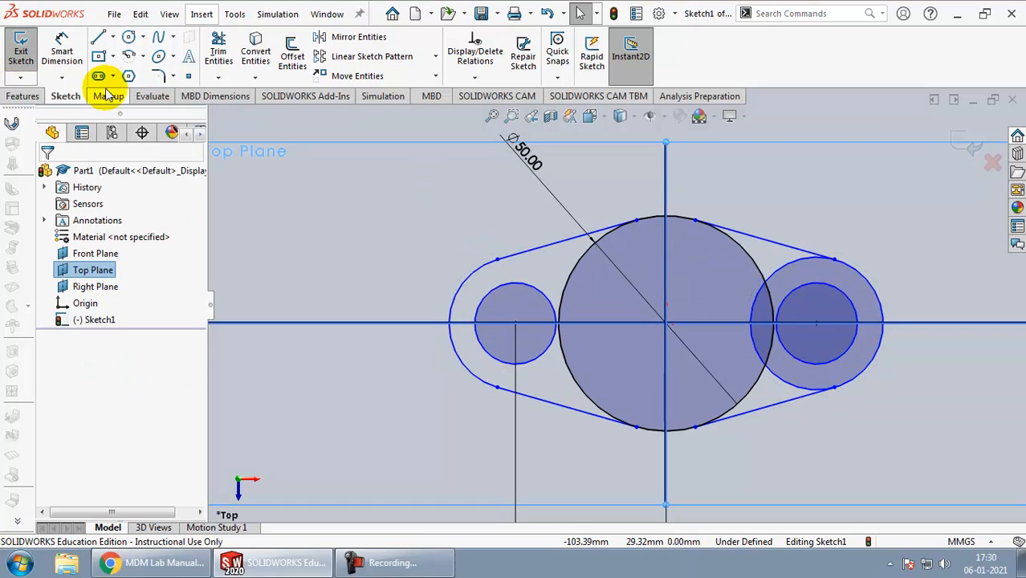
{"action": "left_click", "coordinate": [22, 96]}
{"action": "left_click", "coordinate": [66, 97]}
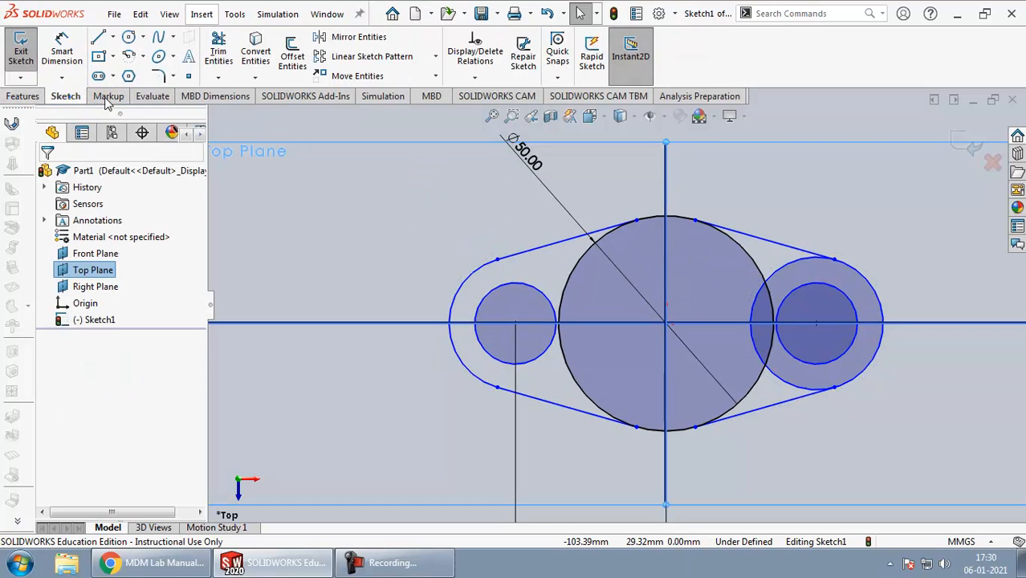
{"action": "left_click", "coordinate": [99, 98]}
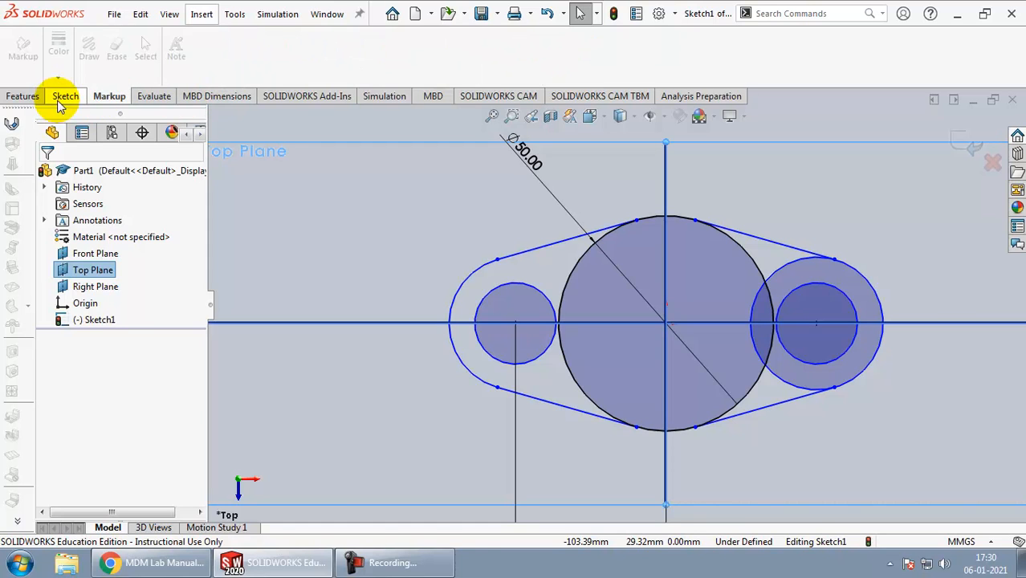
{"action": "left_click", "coordinate": [65, 98]}
Step: Dimension the left end arc's radius as 15 mm
{"action": "left_click", "coordinate": [62, 50]}
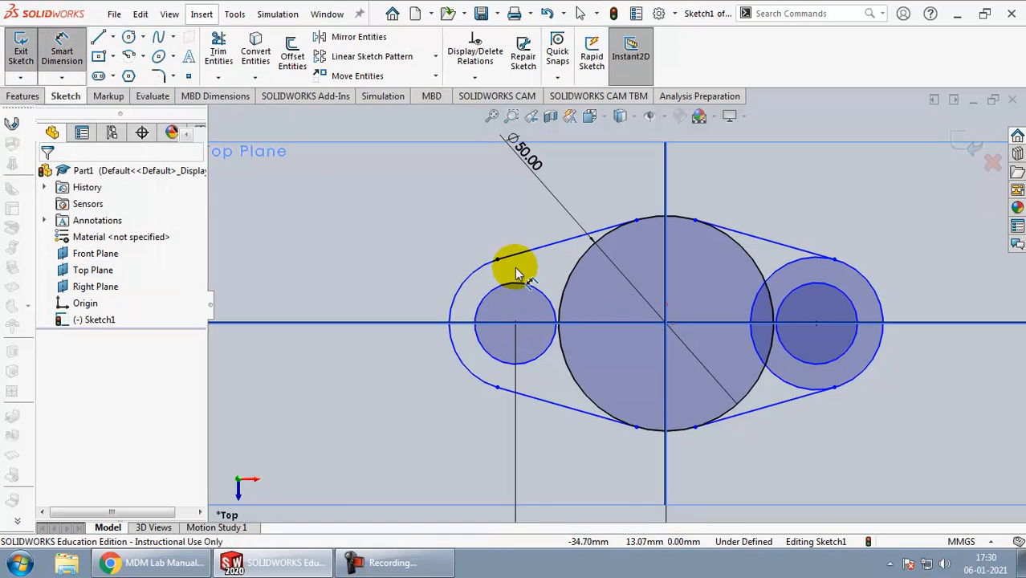
{"action": "left_click", "coordinate": [465, 272]}
{"action": "left_click", "coordinate": [431, 331]}
{"action": "key", "text": "alt+Tab"}
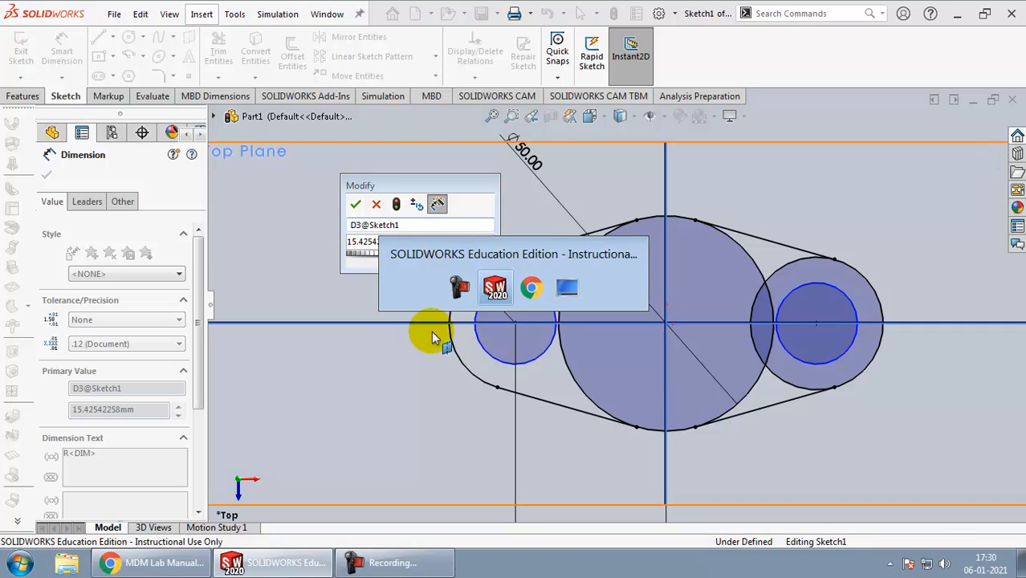
{"action": "key", "text": "alt+Tab"}
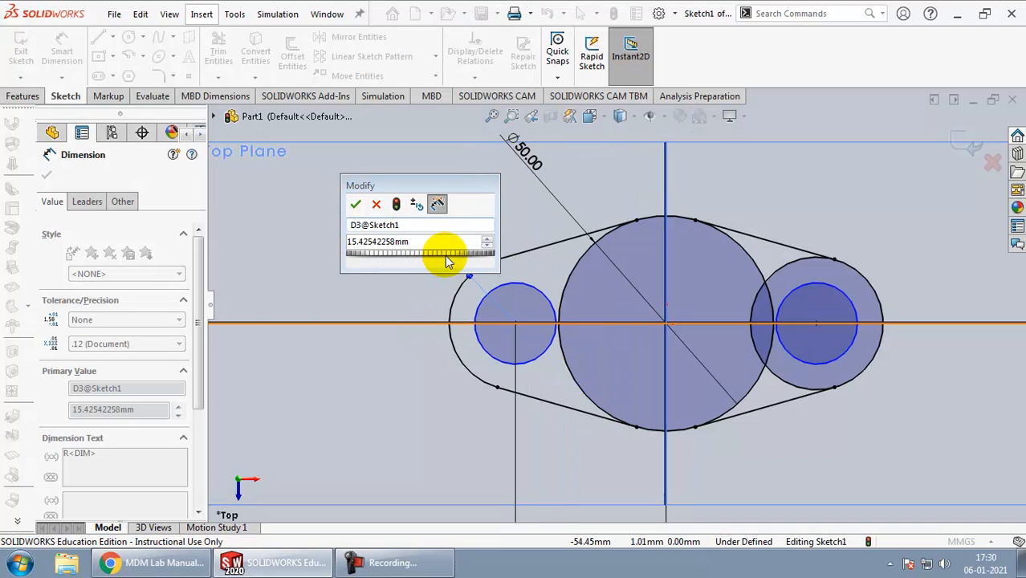
{"action": "type", "text": "15"}
{"action": "key", "text": "Return"}
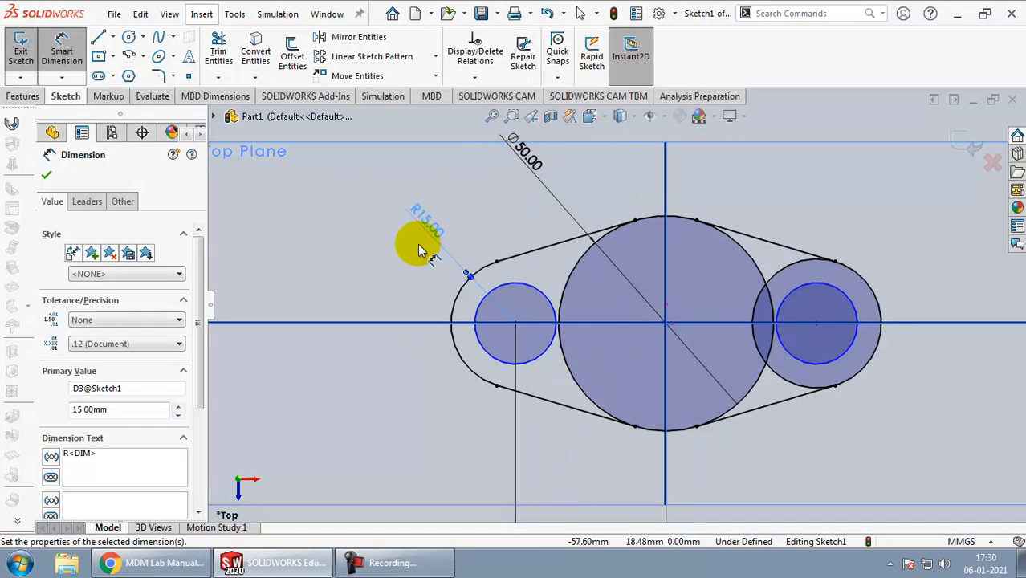
Step: Check the hole size in the drawing and dimension the left hole circle's diameter as 12 mm
{"action": "key", "text": "alt+Tab"}
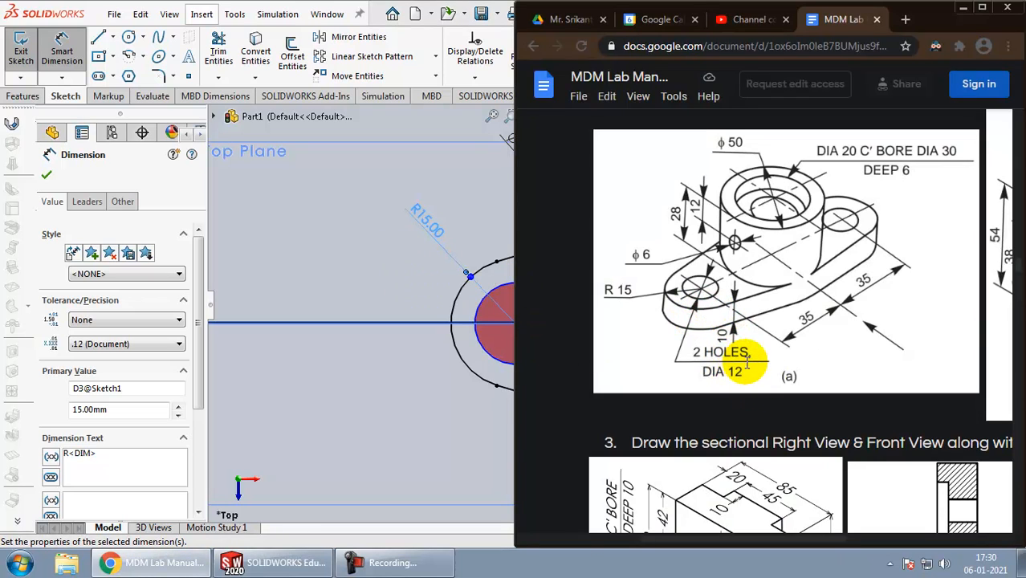
{"action": "key", "text": "alt+Tab"}
{"action": "left_click", "coordinate": [485, 294]}
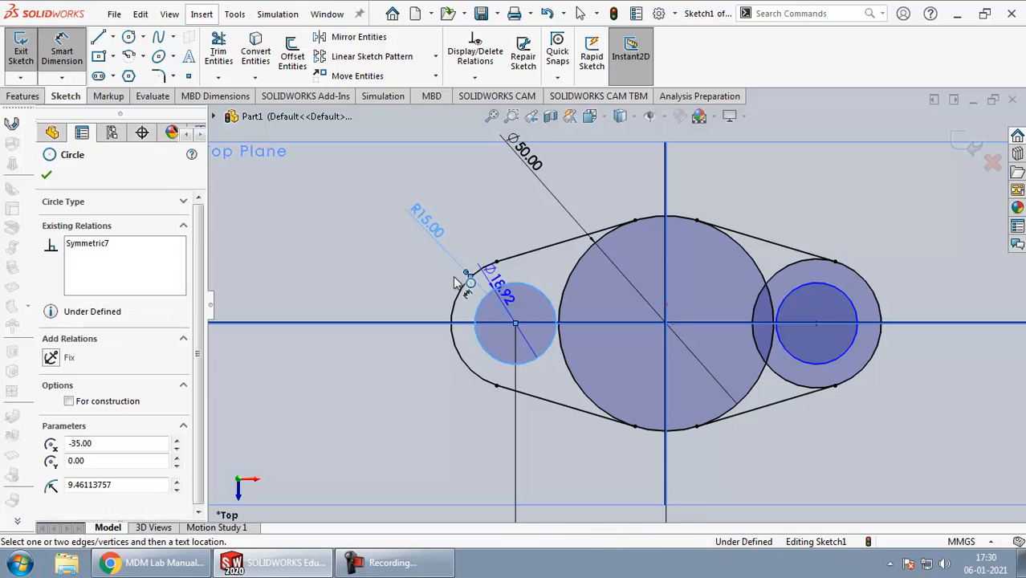
{"action": "left_click", "coordinate": [382, 273]}
{"action": "type", "text": "12"}
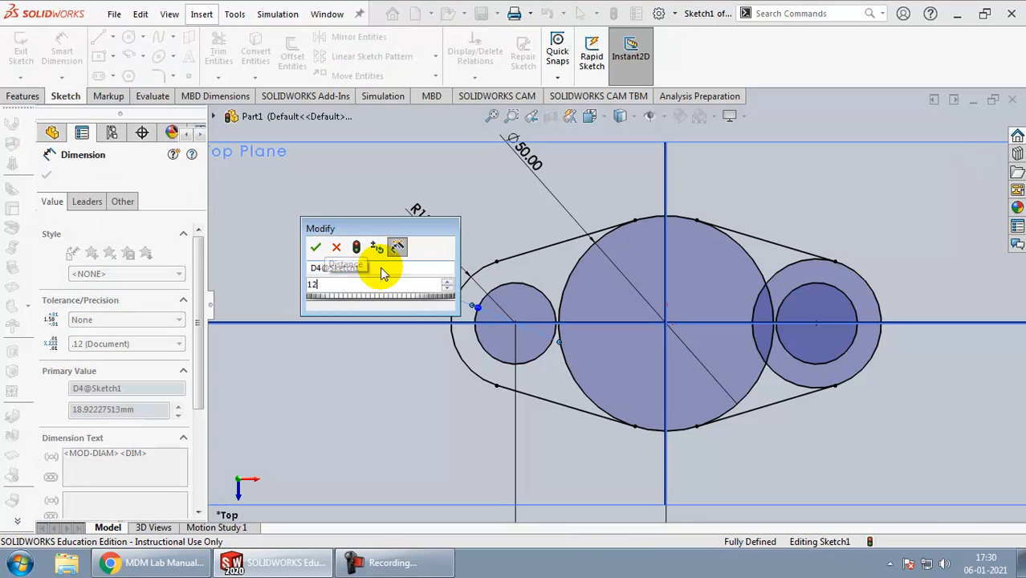
{"action": "key", "text": "Return"}
{"action": "left_click", "coordinate": [903, 213]}
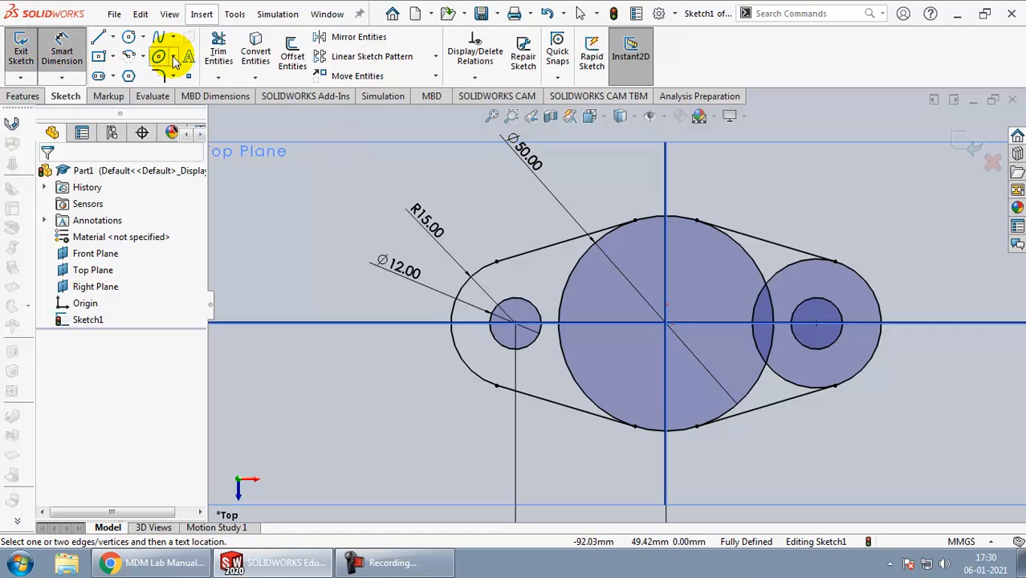
Step: Power-trim the inner arc of the right outer end circle between its tangent lines and consult the bracket drawing
{"action": "left_click", "coordinate": [218, 50]}
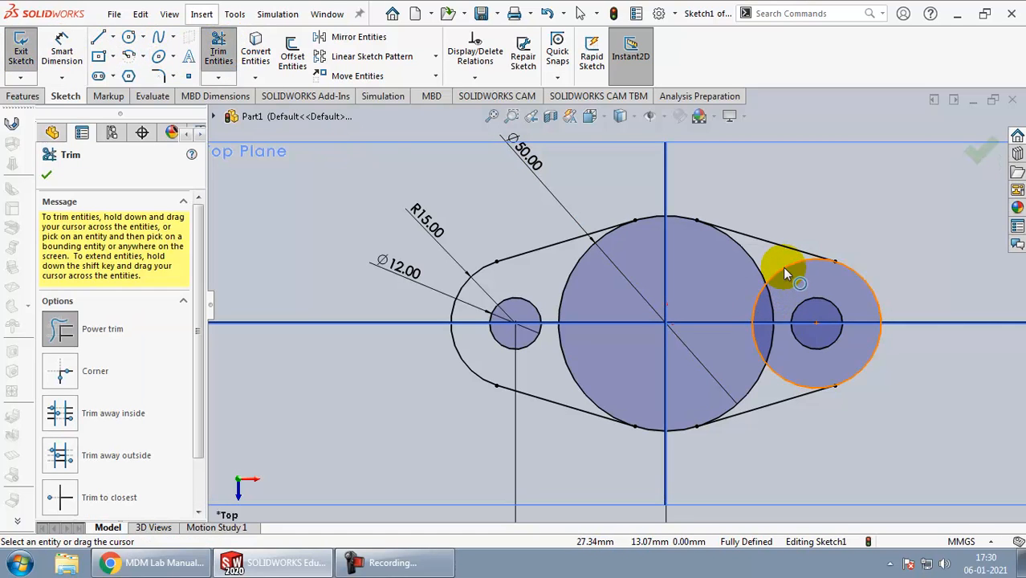
{"action": "mouse_move", "coordinate": [786, 275]}
{"action": "left_mouse_down"}
{"action": "mouse_move", "coordinate": [771, 254]}
{"action": "mouse_move", "coordinate": [783, 284]}
{"action": "left_mouse_up"}
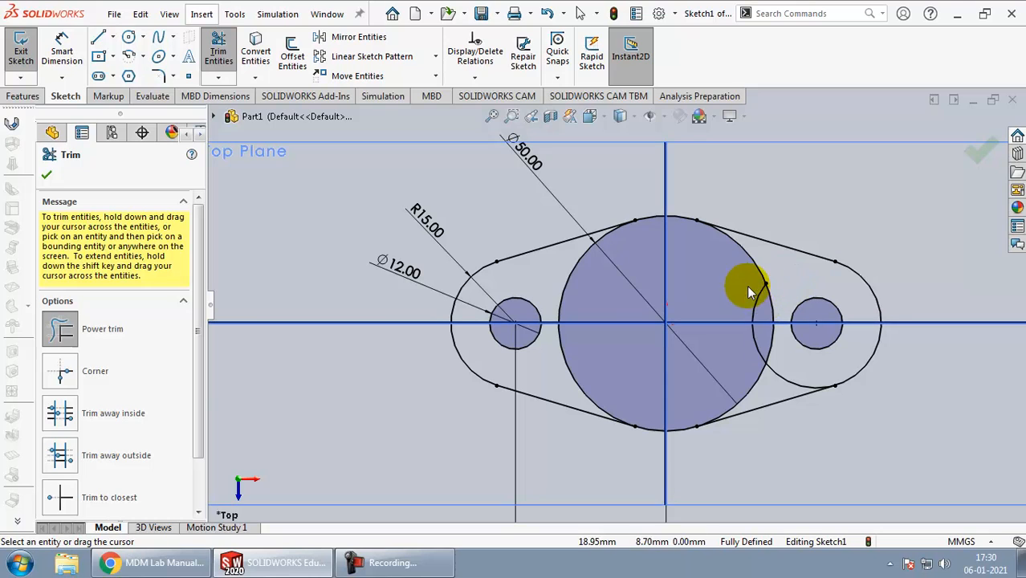
{"action": "left_click_drag", "start_coordinate": [799, 364], "coordinate": [780, 391]}
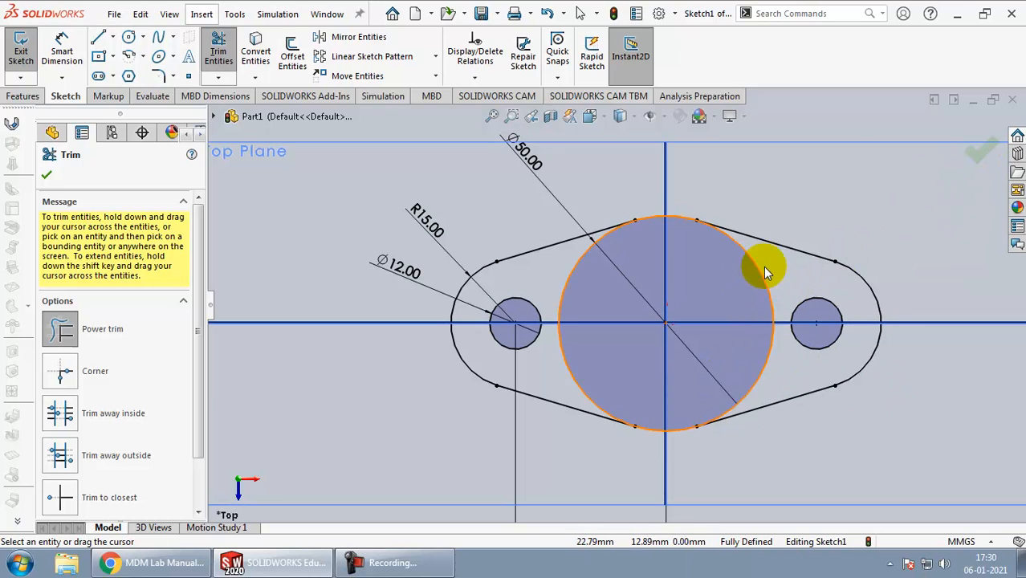
{"action": "key", "text": "alt+Tab"}
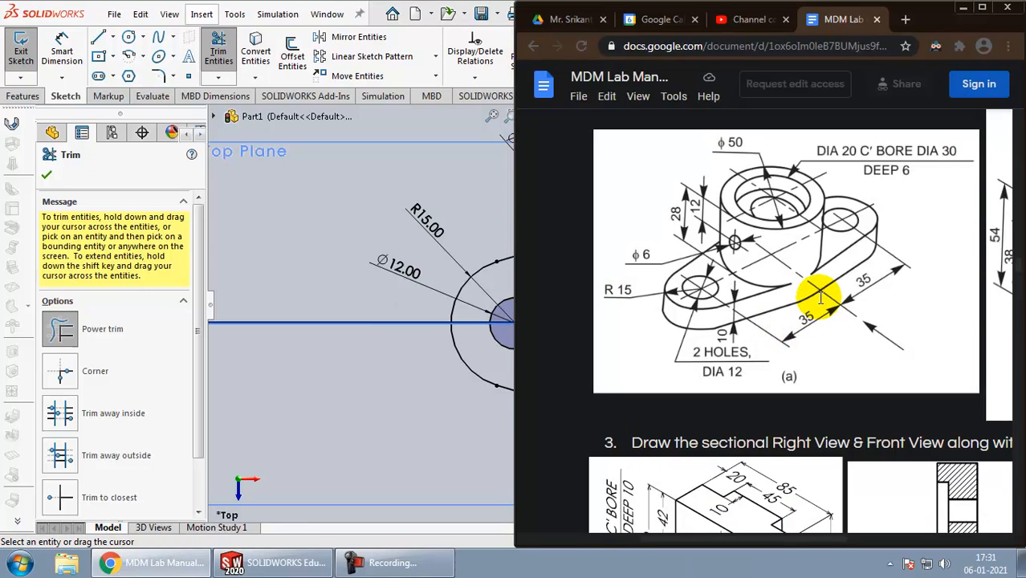
Step: Return to SOLIDWORKS, finish trimming and exit the base profile sketch
{"action": "key", "text": "alt+Tab"}
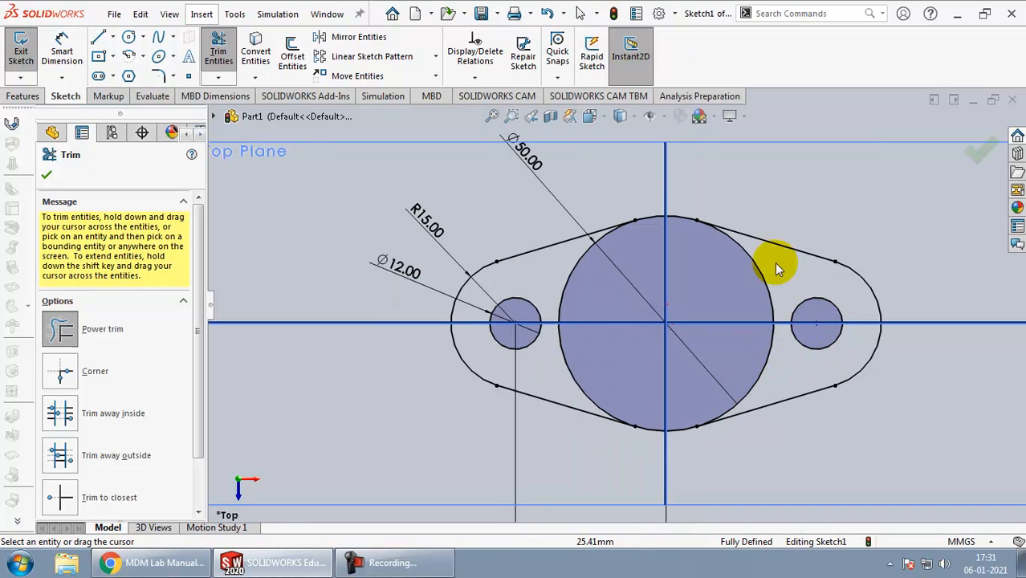
{"action": "left_click", "coordinate": [981, 163]}
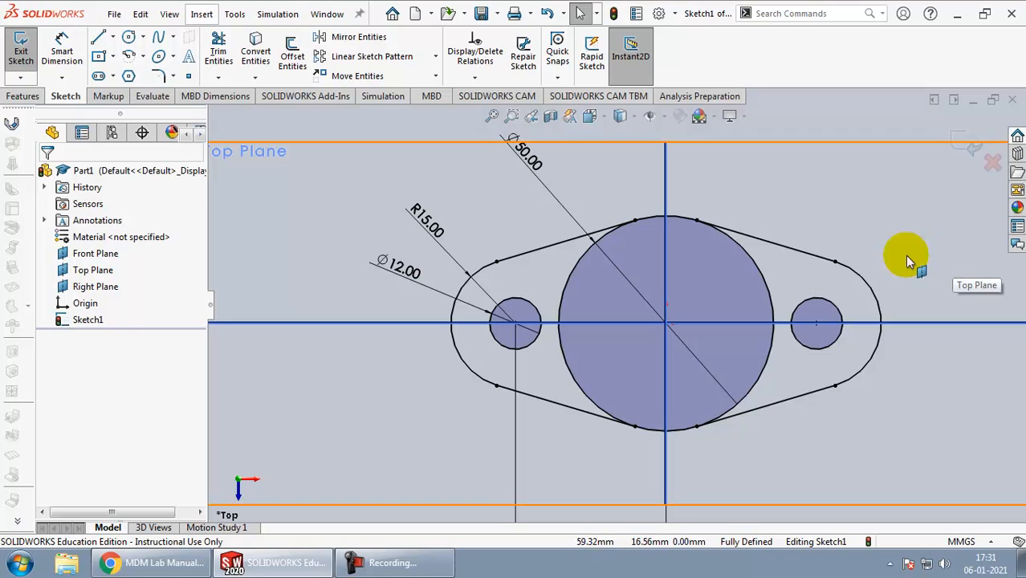
{"action": "left_click", "coordinate": [968, 149]}
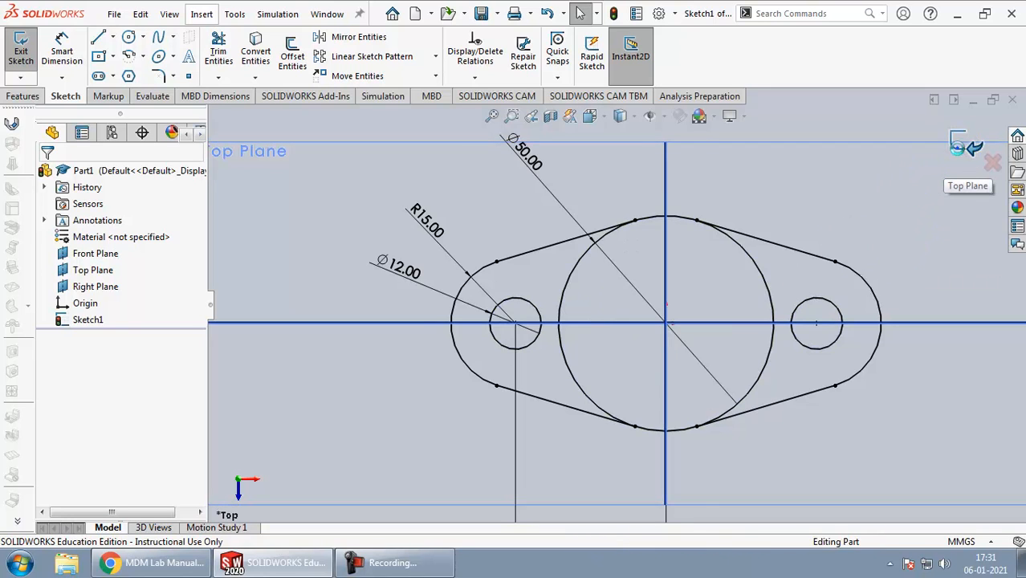
{"action": "mouse_move", "coordinate": [877, 333]}
{"action": "middle_mouse_down"}
{"action": "mouse_move", "coordinate": [852, 292]}
{"action": "mouse_move", "coordinate": [881, 268]}
{"action": "mouse_move", "coordinate": [854, 276]}
{"action": "mouse_move", "coordinate": [820, 328]}
{"action": "mouse_move", "coordinate": [836, 397]}
{"action": "mouse_move", "coordinate": [806, 451]}
{"action": "mouse_move", "coordinate": [831, 448]}
{"action": "mouse_move", "coordinate": [866, 396]}
{"action": "mouse_move", "coordinate": [788, 368]}
{"action": "middle_mouse_up"}
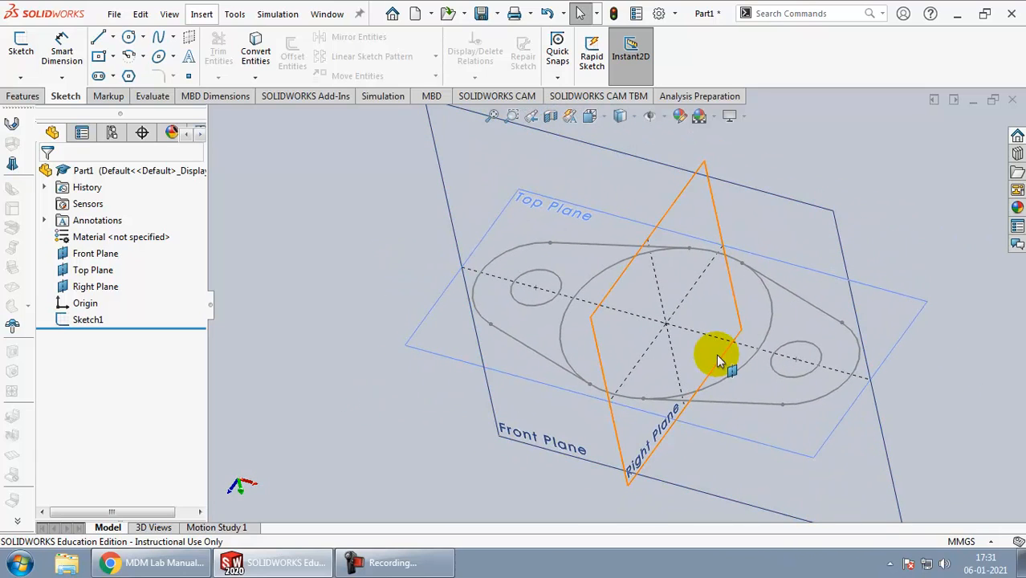
Step: Start a boss extrusion from the base sketch, turn off its thin feature and clear the selected open contour
{"action": "left_click", "coordinate": [24, 96]}
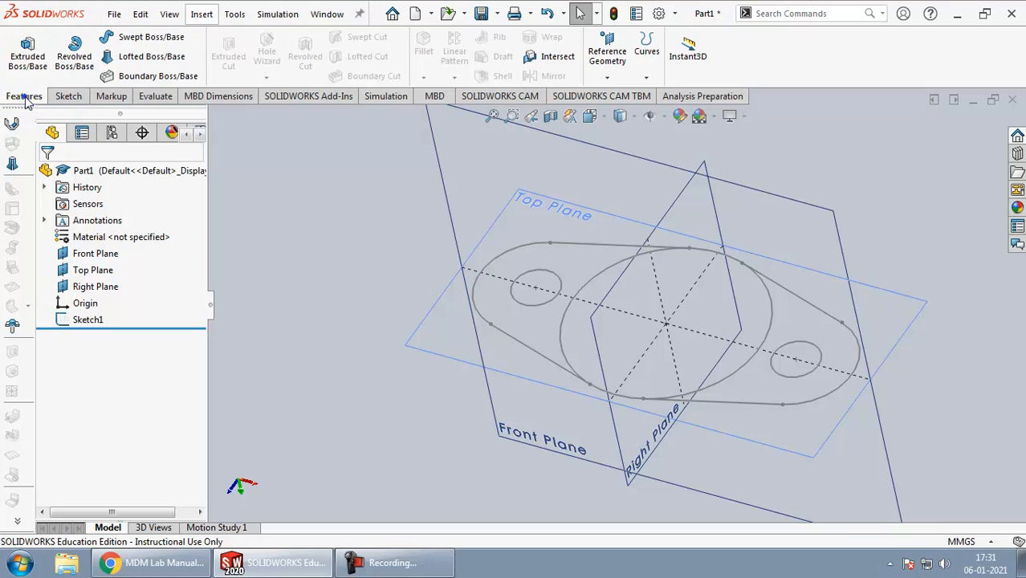
{"action": "left_click", "coordinate": [26, 50]}
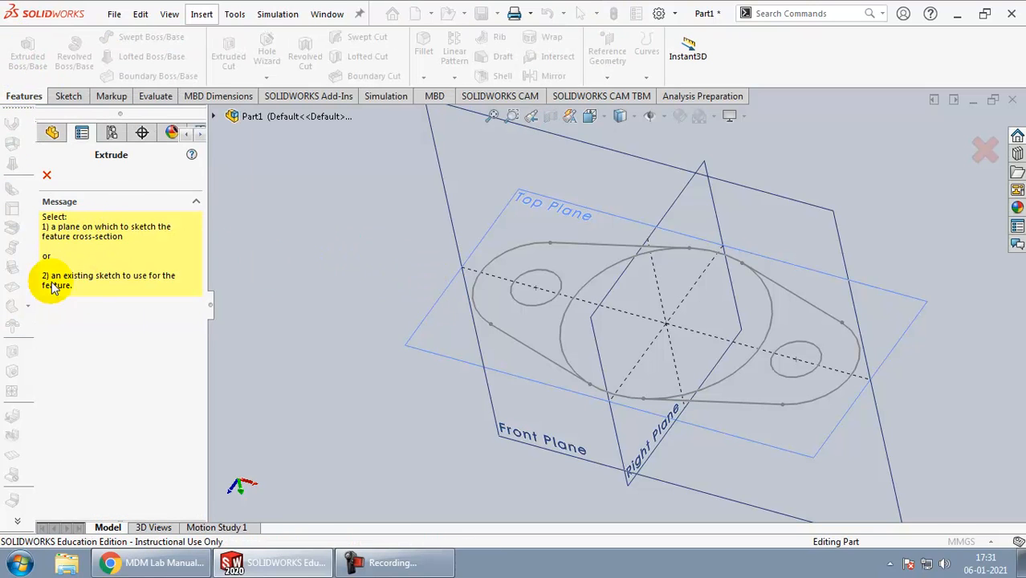
{"action": "left_click", "coordinate": [517, 343]}
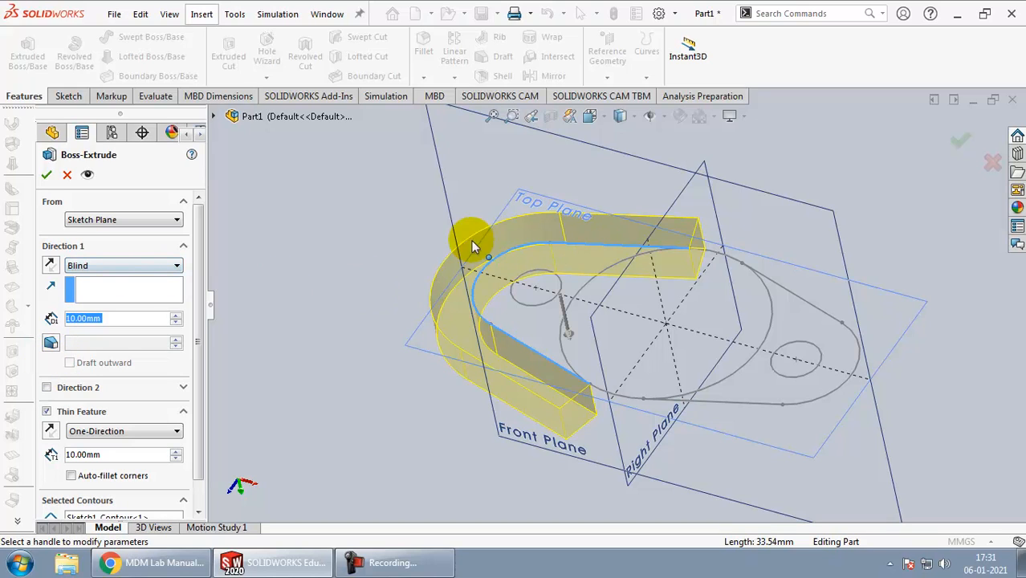
{"action": "left_click", "coordinate": [46, 411]}
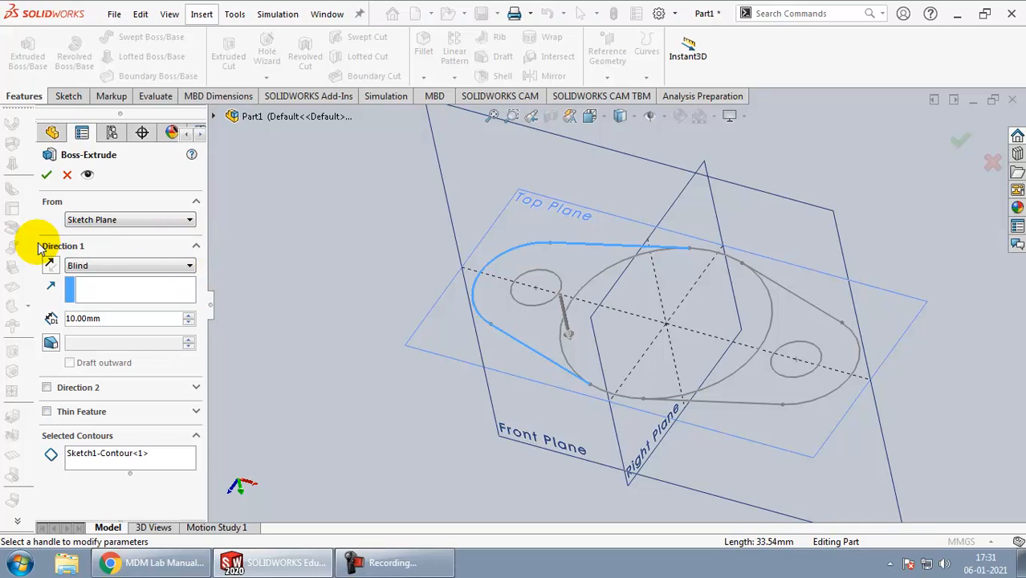
{"action": "left_click", "coordinate": [78, 456]}
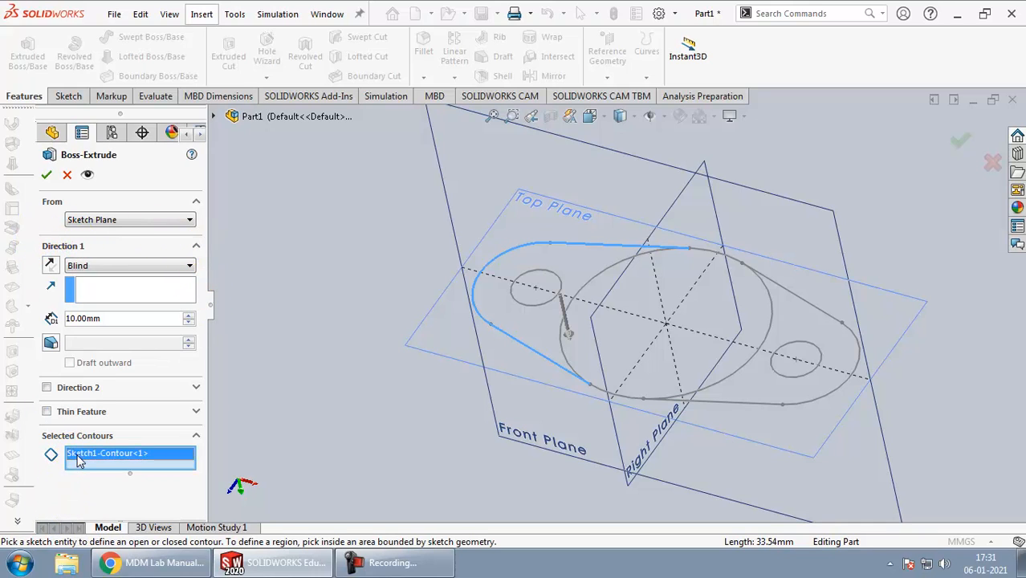
{"action": "right_click", "coordinate": [79, 457]}
{"action": "left_click", "coordinate": [99, 464]}
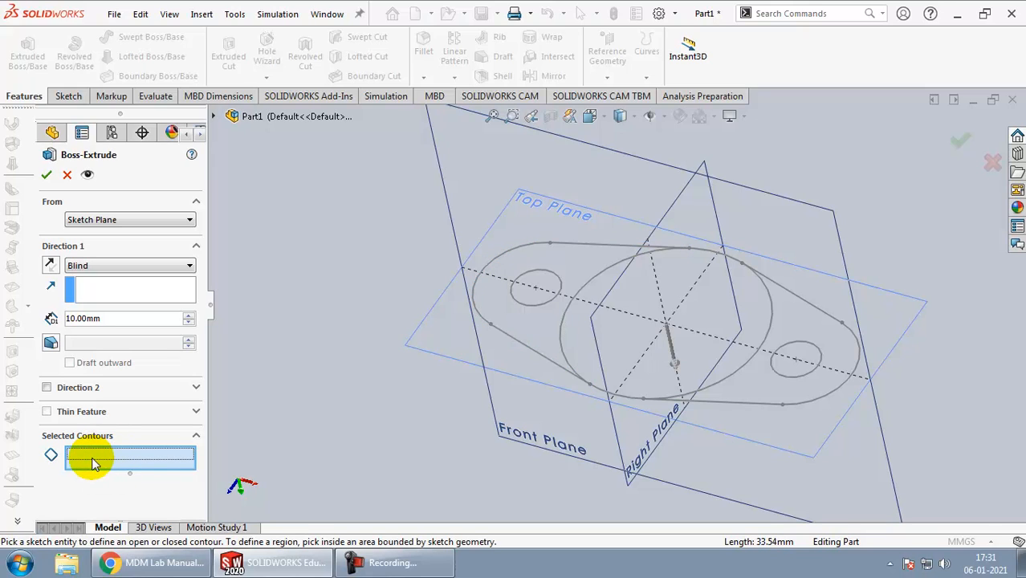
Step: Extrude the central circle and both end regions without the holes 10 mm upward, checking the plate thickness in the bracket drawing
{"action": "left_click", "coordinate": [527, 324]}
{"action": "left_click", "coordinate": [578, 339]}
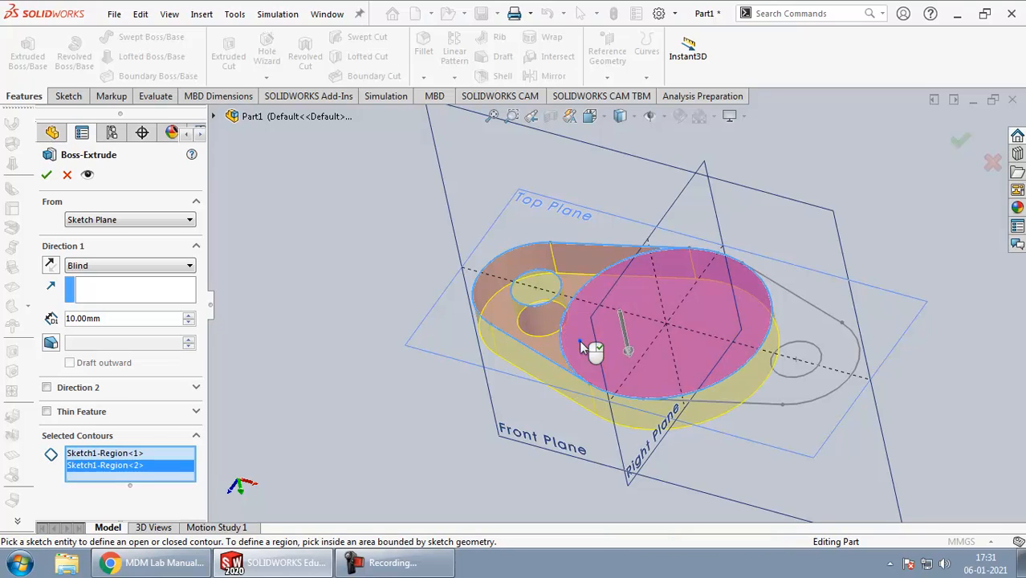
{"action": "left_click", "coordinate": [790, 391]}
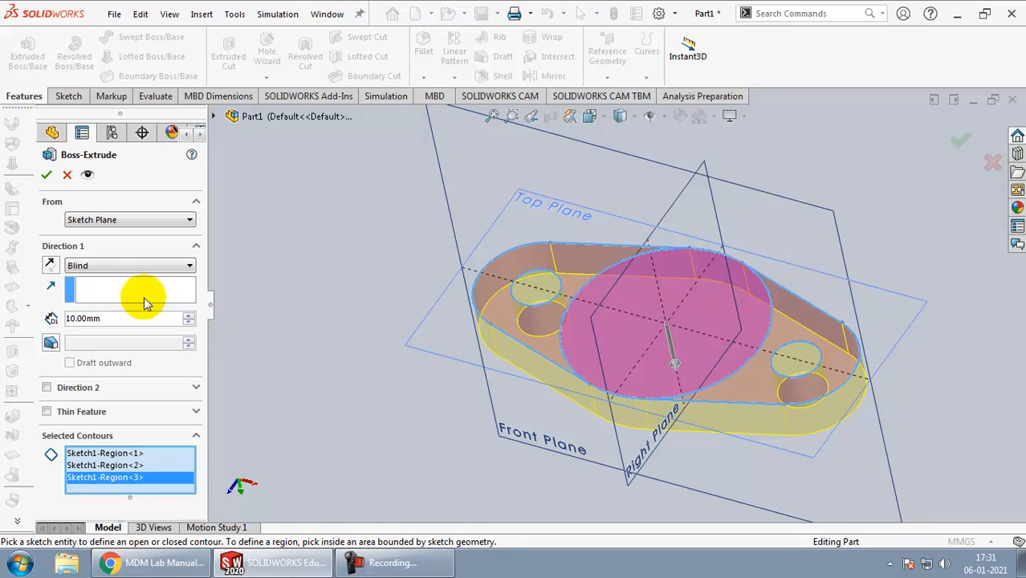
{"action": "left_click", "coordinate": [49, 266]}
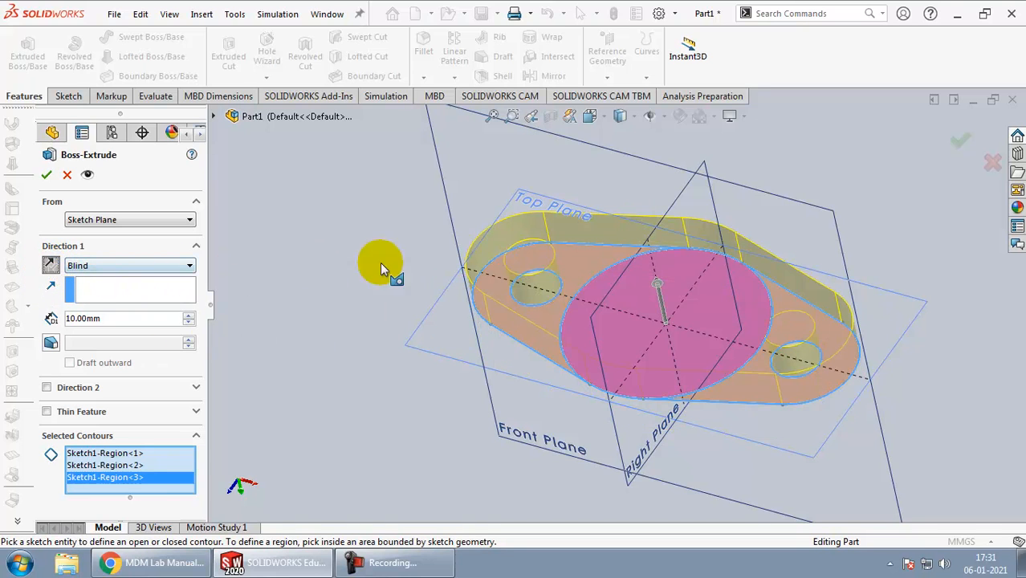
{"action": "middle_click_drag", "start_coordinate": [543, 336], "coordinate": [539, 391]}
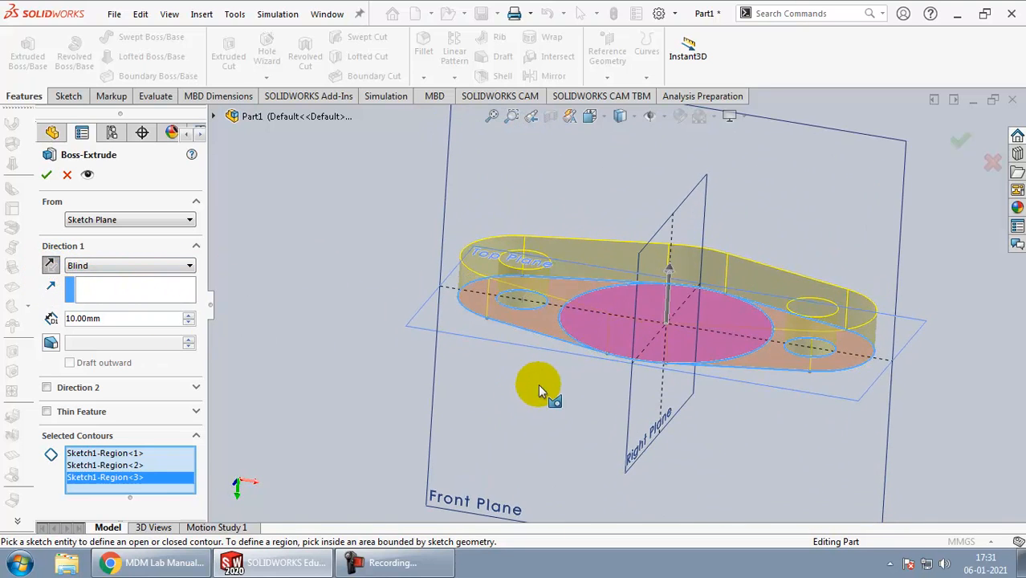
{"action": "left_click", "coordinate": [187, 564]}
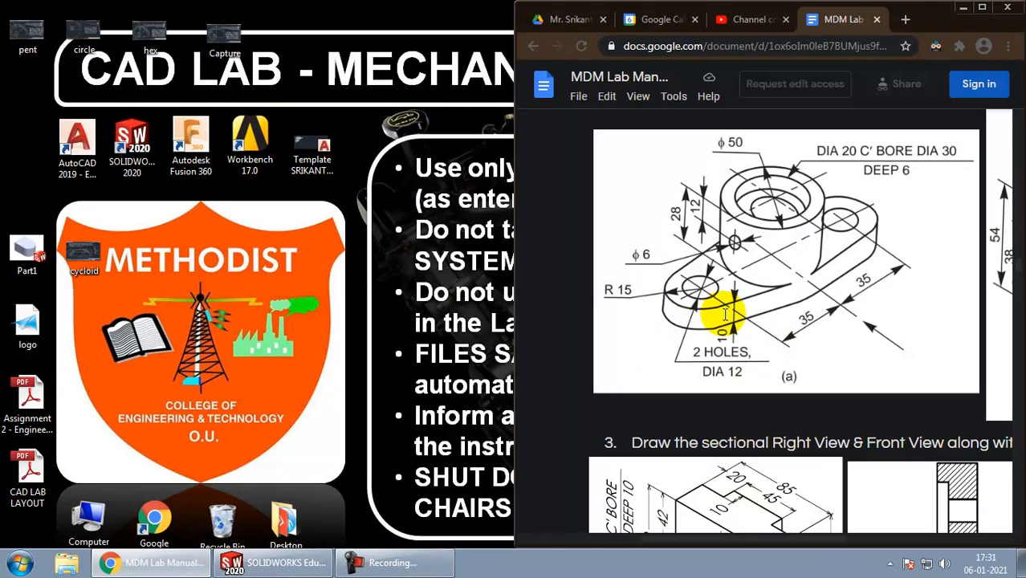
{"action": "left_click", "coordinate": [148, 563]}
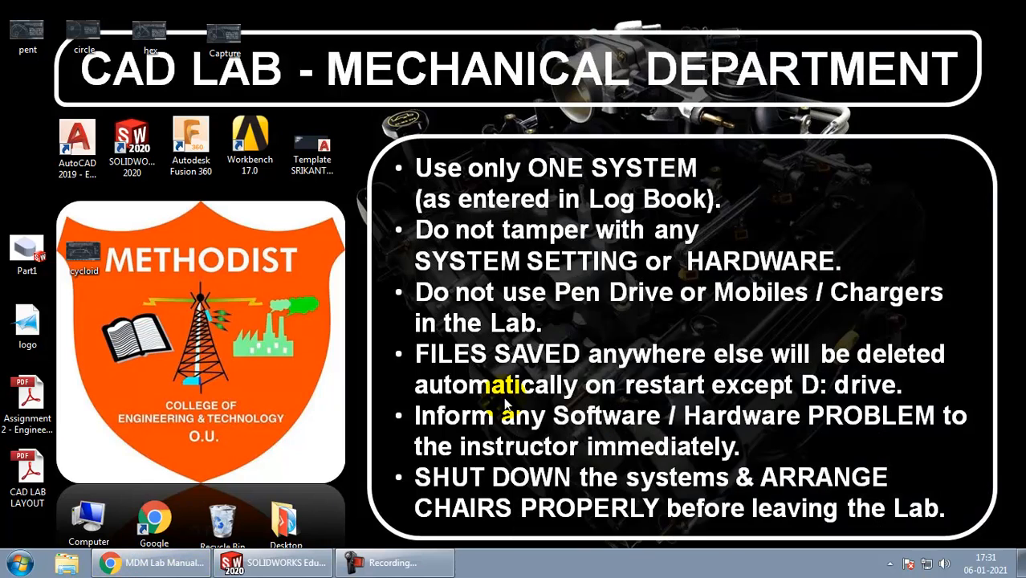
{"action": "left_click", "coordinate": [291, 566]}
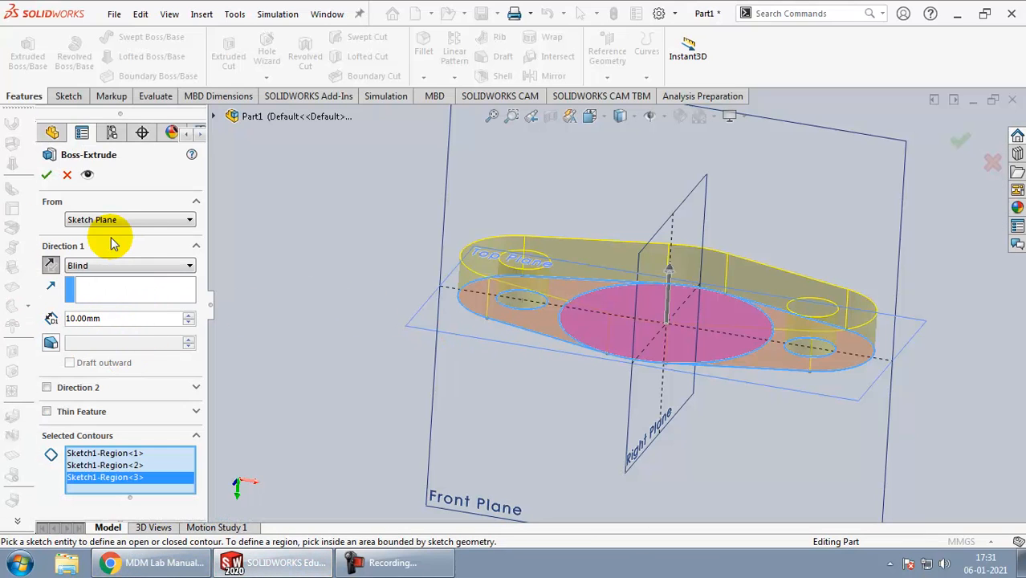
{"action": "left_click", "coordinate": [46, 177]}
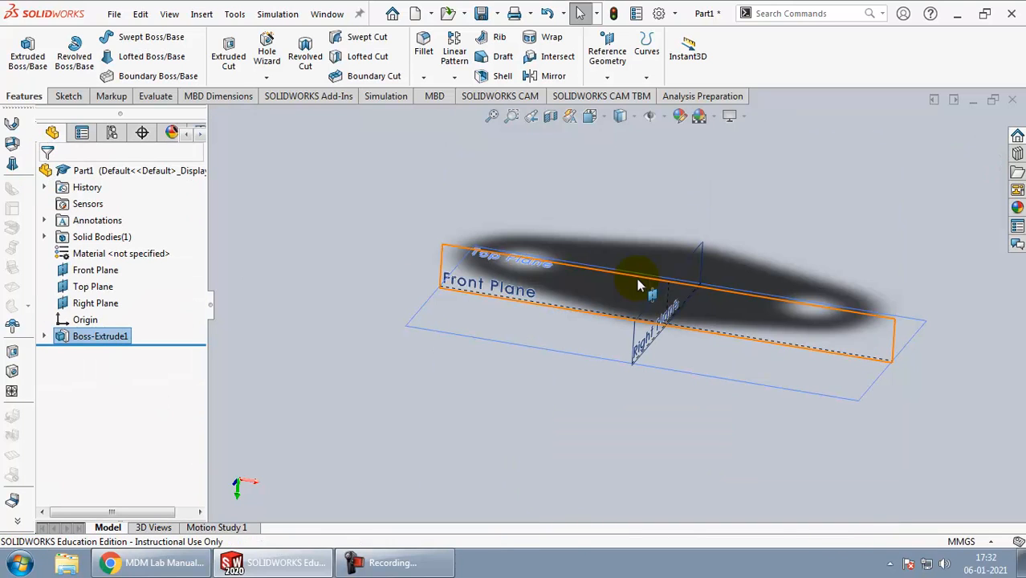
Step: Change the viewport scene to a plain white background and view the plate from above
{"action": "left_click", "coordinate": [699, 116]}
{"action": "left_click", "coordinate": [725, 155]}
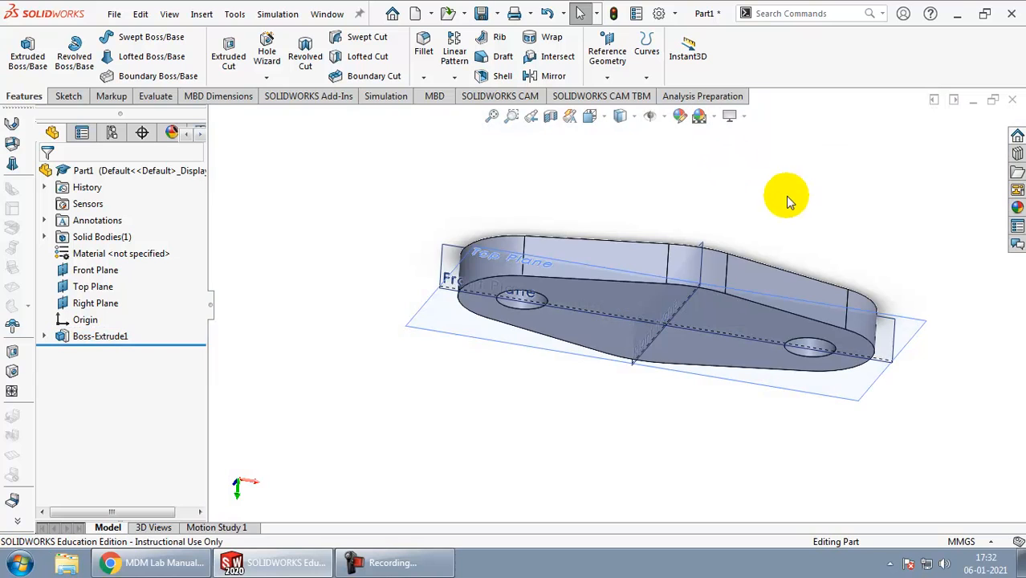
{"action": "right_click_drag", "start_coordinate": [754, 239], "coordinate": [661, 209]}
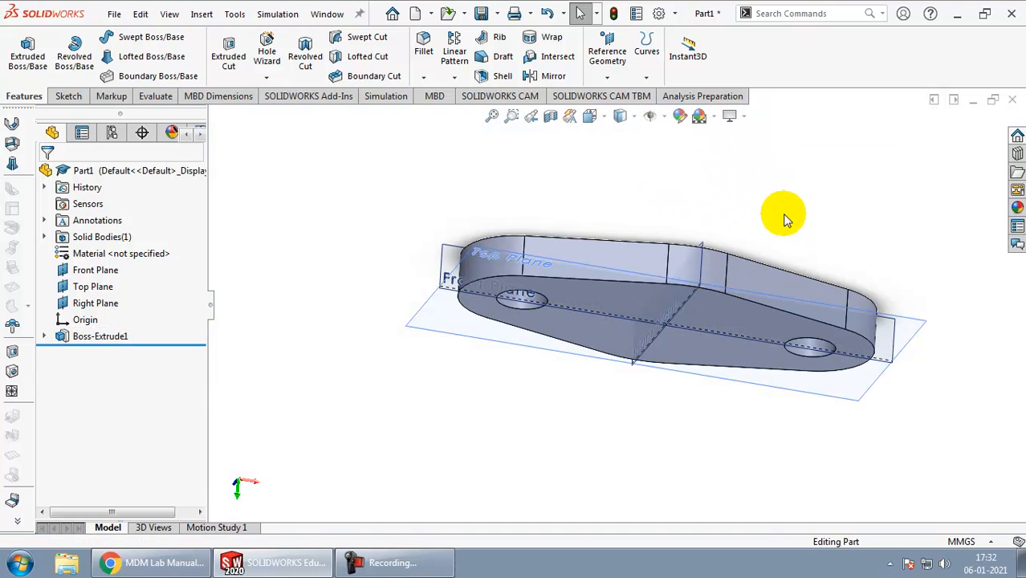
{"action": "middle_click_drag", "start_coordinate": [785, 218], "coordinate": [746, 252]}
Step: Consult the bracket drawing for the boss and start a new sketch on the plate's upper face
{"action": "key", "text": "alt+Tab"}
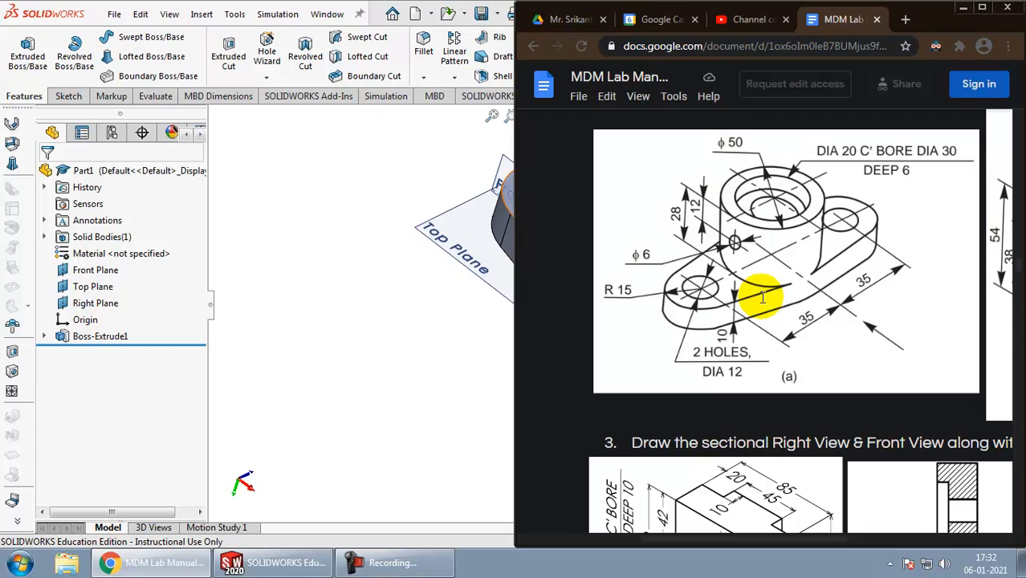
{"action": "key", "text": "alt+Tab"}
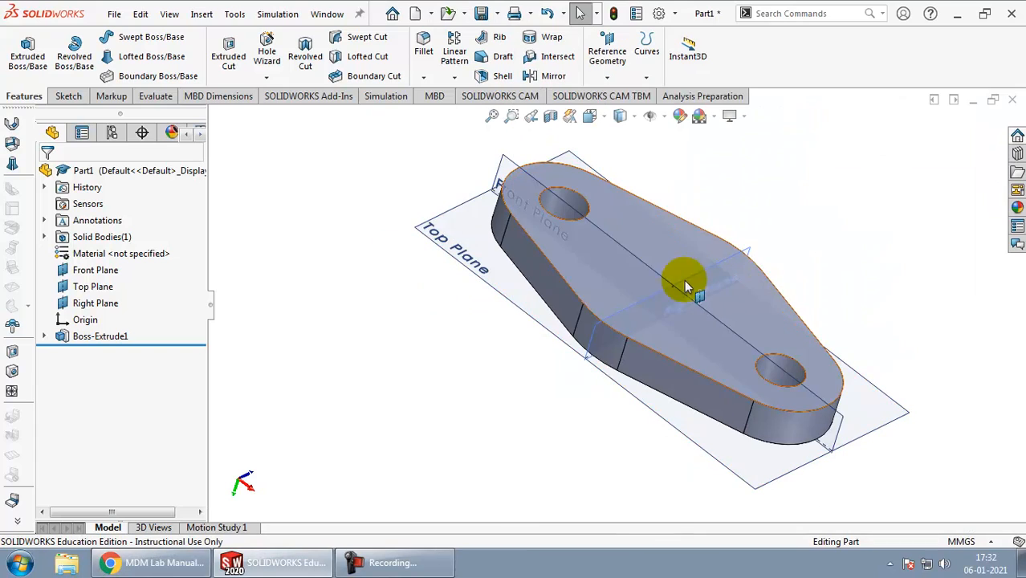
{"action": "left_click", "coordinate": [589, 286]}
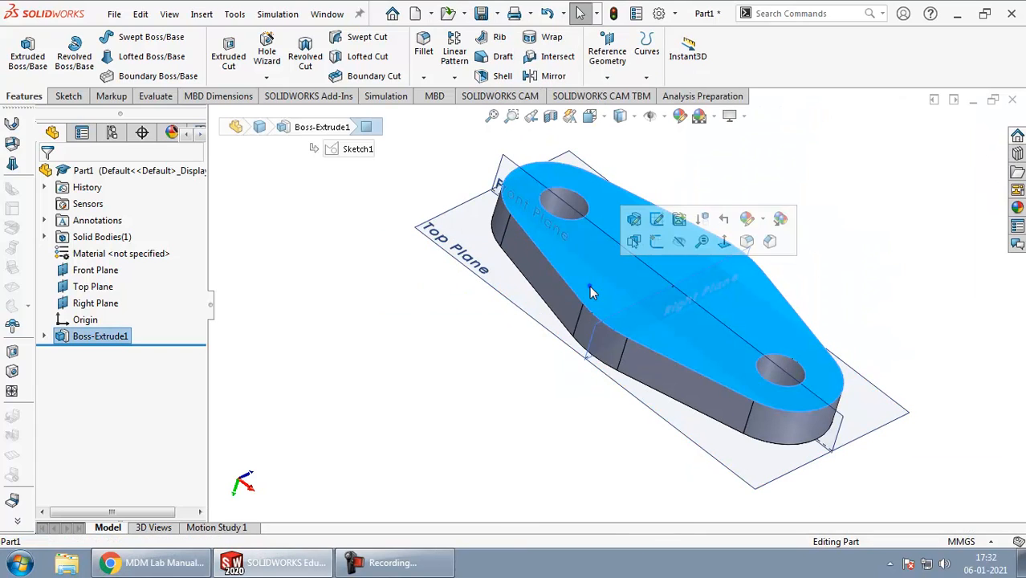
{"action": "left_click", "coordinate": [69, 96]}
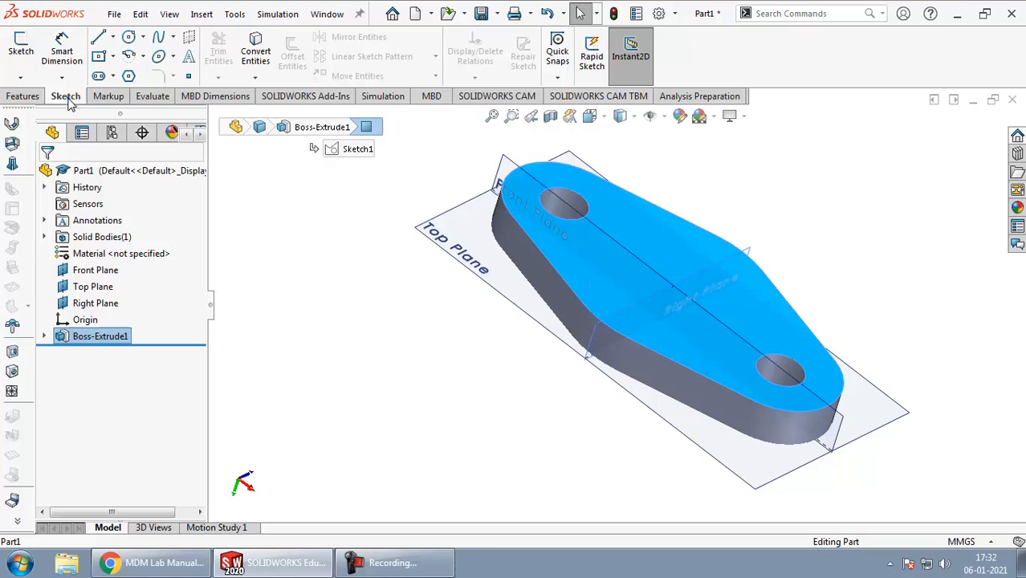
{"action": "left_click", "coordinate": [22, 49]}
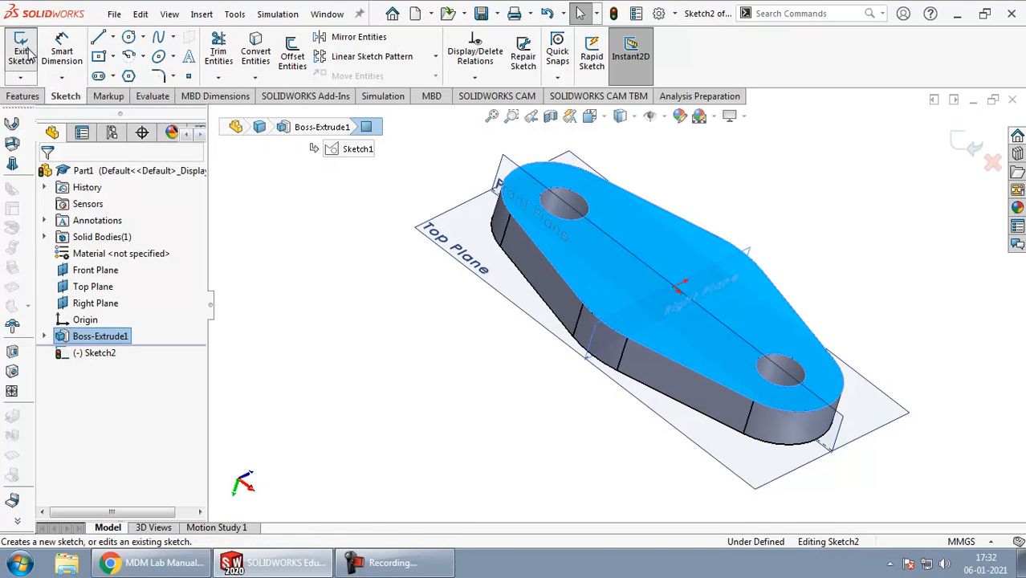
{"action": "left_click", "coordinate": [129, 38]}
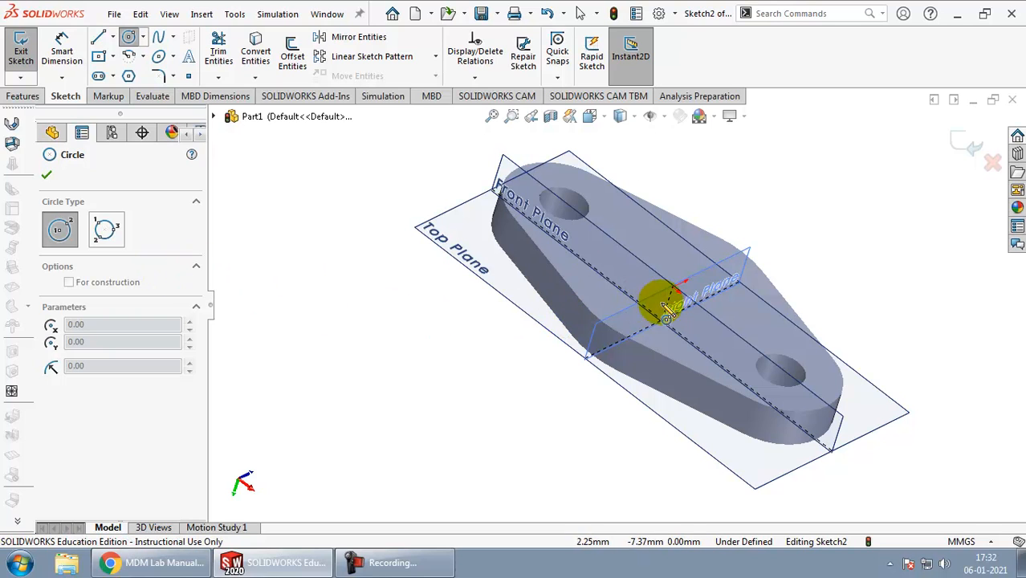
{"action": "left_click", "coordinate": [594, 316]}
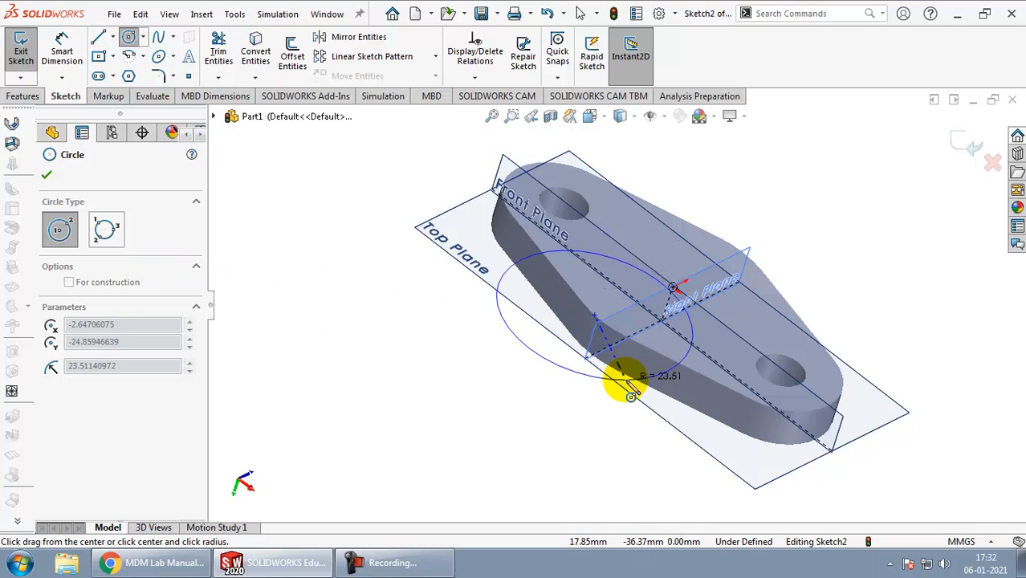
{"action": "key", "text": "Escape"}
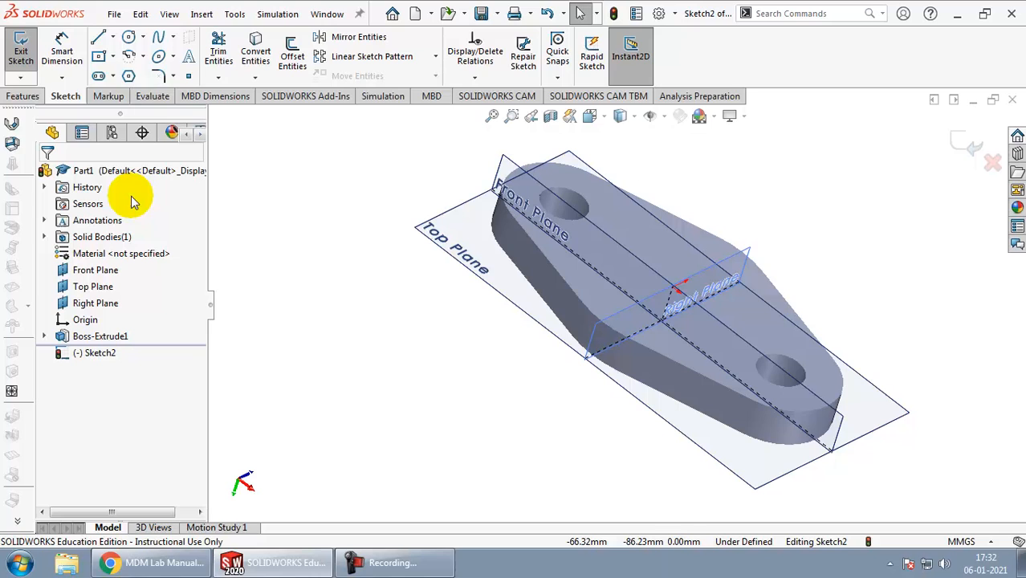
Step: Sketch a circle of 25 mm radius centred on the origin on the plate's upper face
{"action": "left_click", "coordinate": [128, 37]}
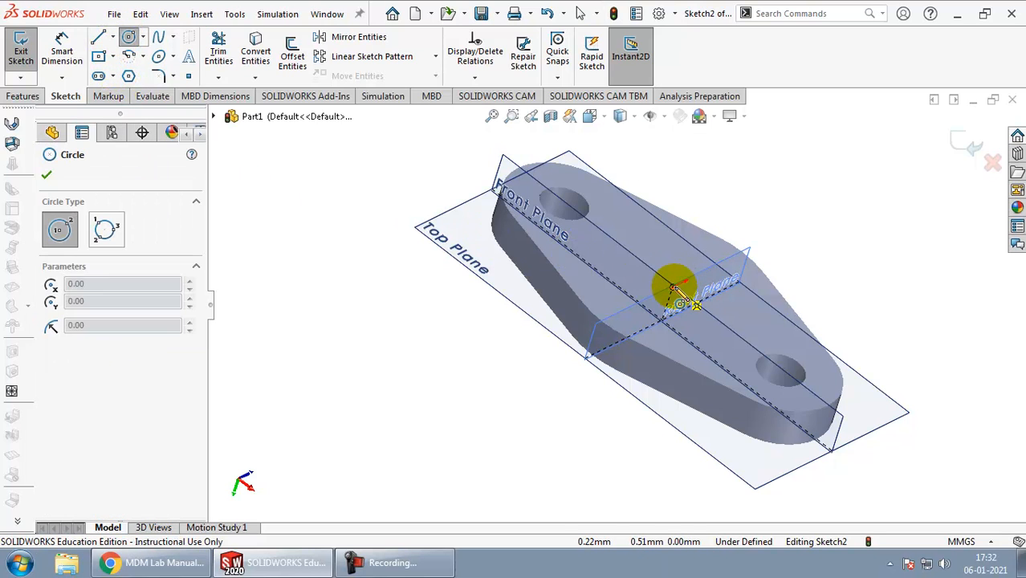
{"action": "left_click", "coordinate": [674, 287]}
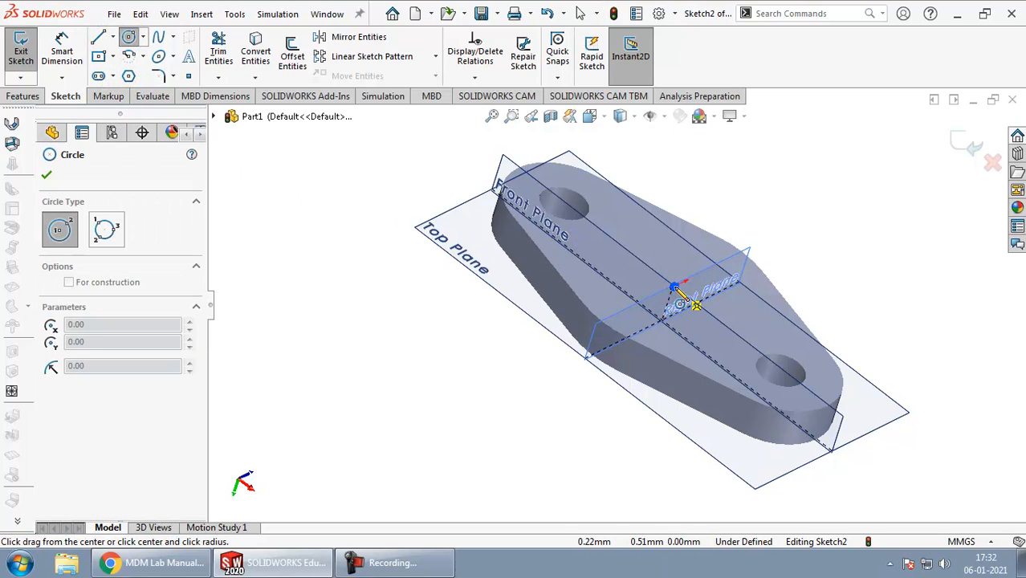
{"action": "left_click", "coordinate": [611, 334]}
{"action": "left_click", "coordinate": [969, 143]}
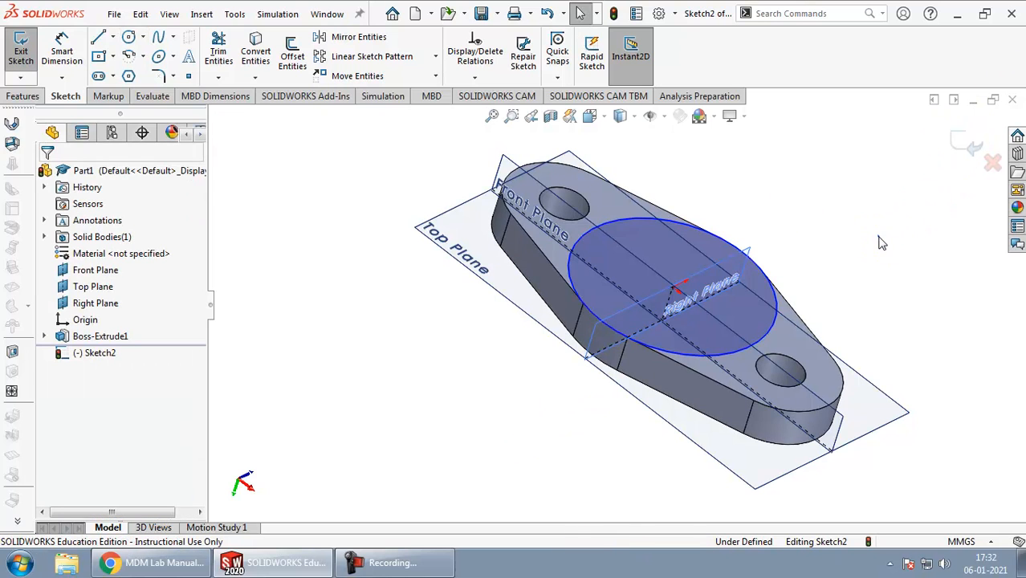
Step: Stretch the sketched circle outward past the plate's long sides, keeping its centre on the origin
{"action": "middle_click_drag", "start_coordinate": [818, 283], "coordinate": [755, 307]}
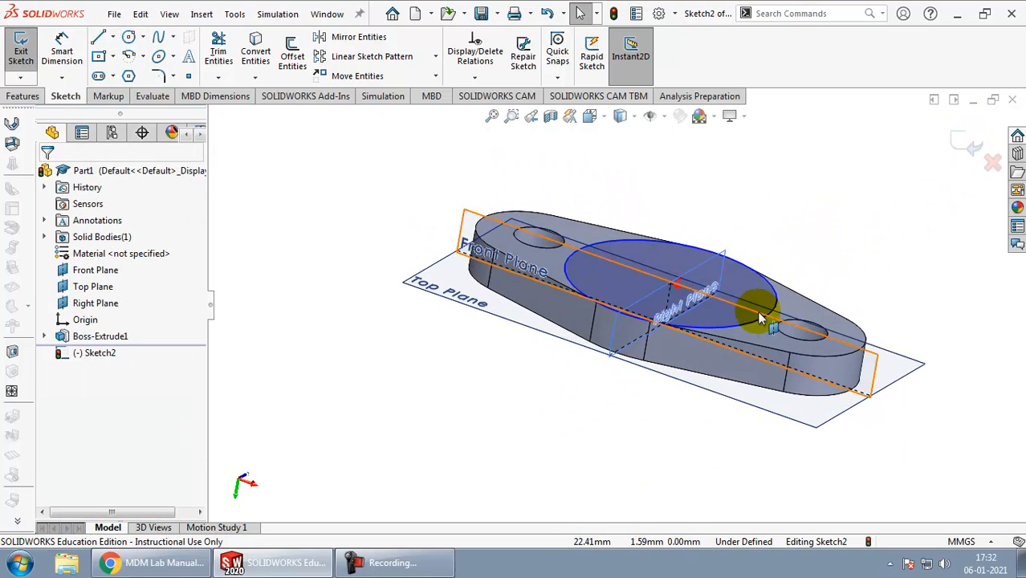
{"action": "left_click_drag", "start_coordinate": [763, 317], "coordinate": [813, 314]}
{"action": "left_click", "coordinate": [799, 227]}
{"action": "middle_click_drag", "start_coordinate": [799, 227], "coordinate": [598, 385]}
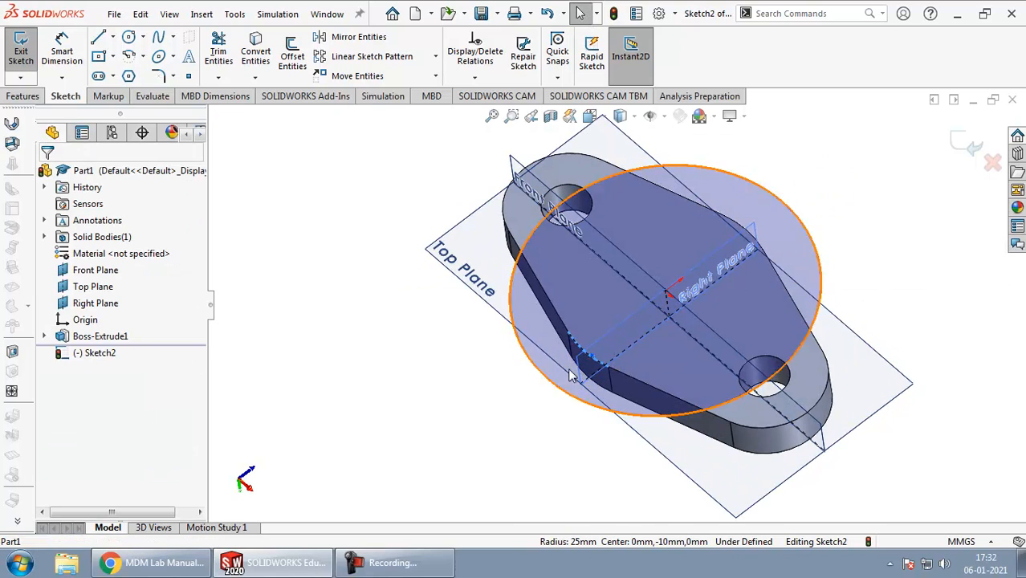
Step: Make the sketched circle coradial with the rounded edge at the middle of the plate's long side
{"action": "left_click", "coordinate": [549, 382]}
{"action": "left_click", "coordinate": [550, 377], "text": "ctrl"}
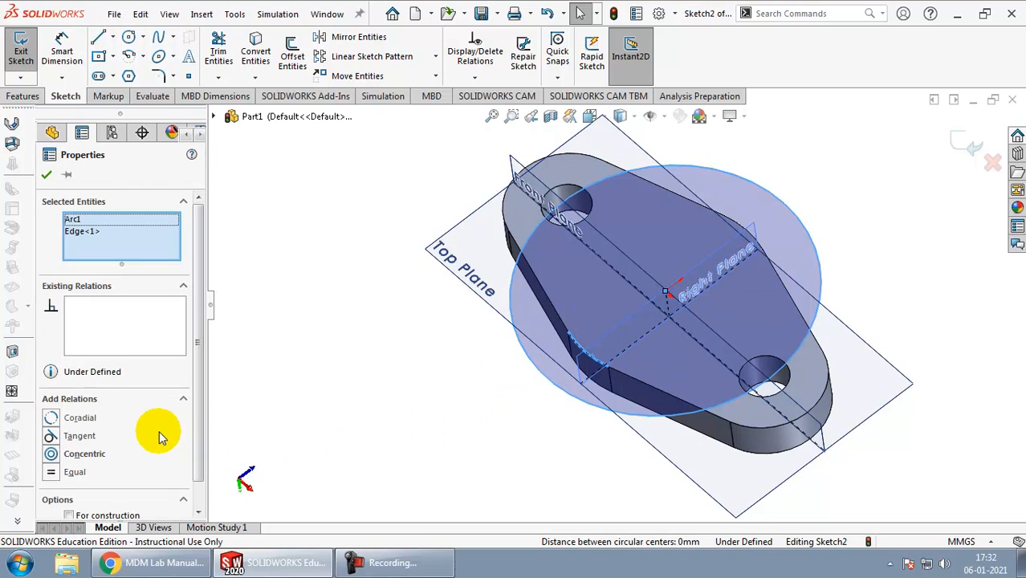
{"action": "left_click", "coordinate": [83, 424]}
{"action": "left_click", "coordinate": [307, 413]}
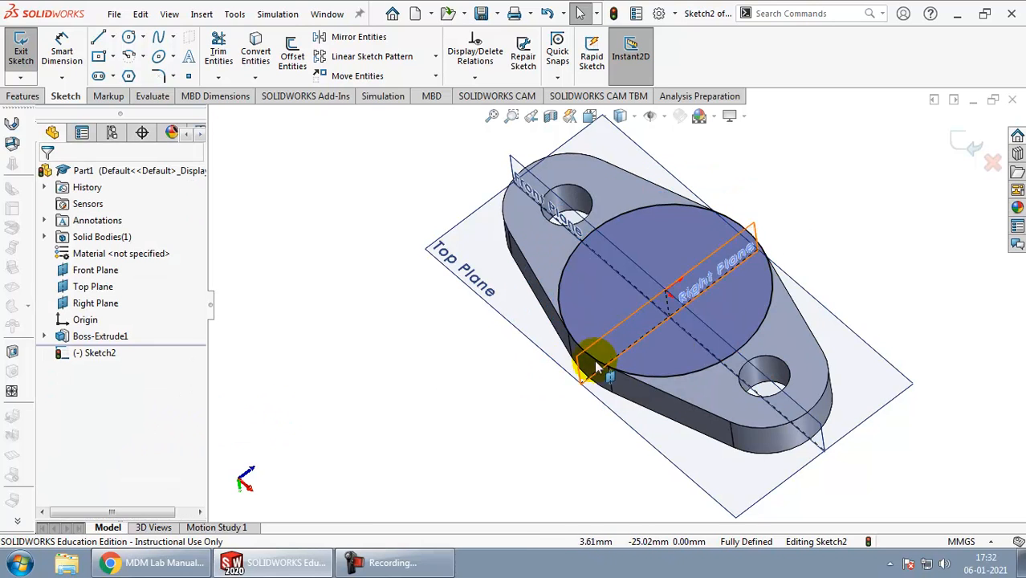
Step: Extrude the circle sketched on the plate's upper face 28 mm upward as a blind boss merged with the plate
{"action": "middle_click_drag", "start_coordinate": [590, 311], "coordinate": [765, 350]}
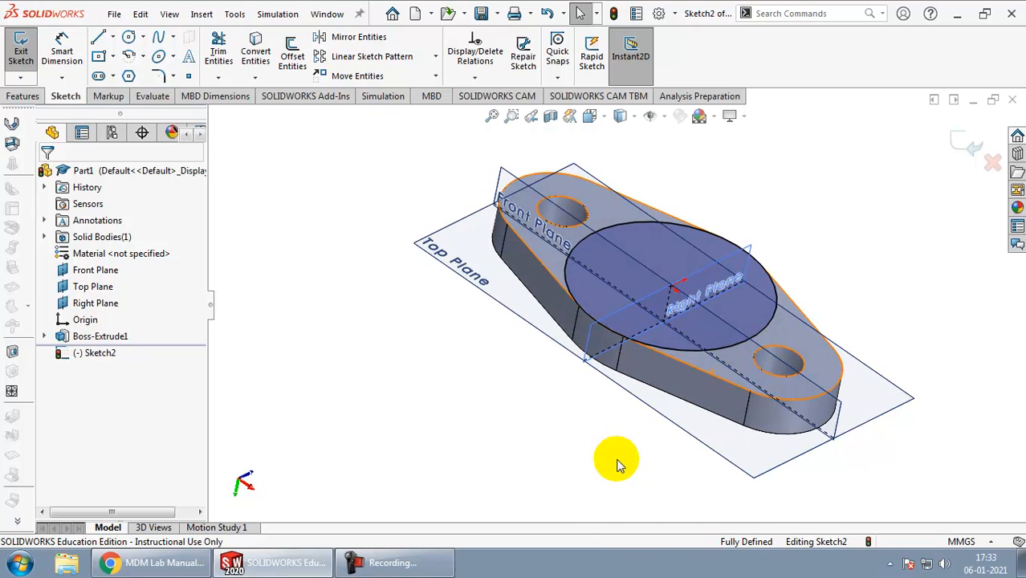
{"action": "left_click", "coordinate": [24, 97]}
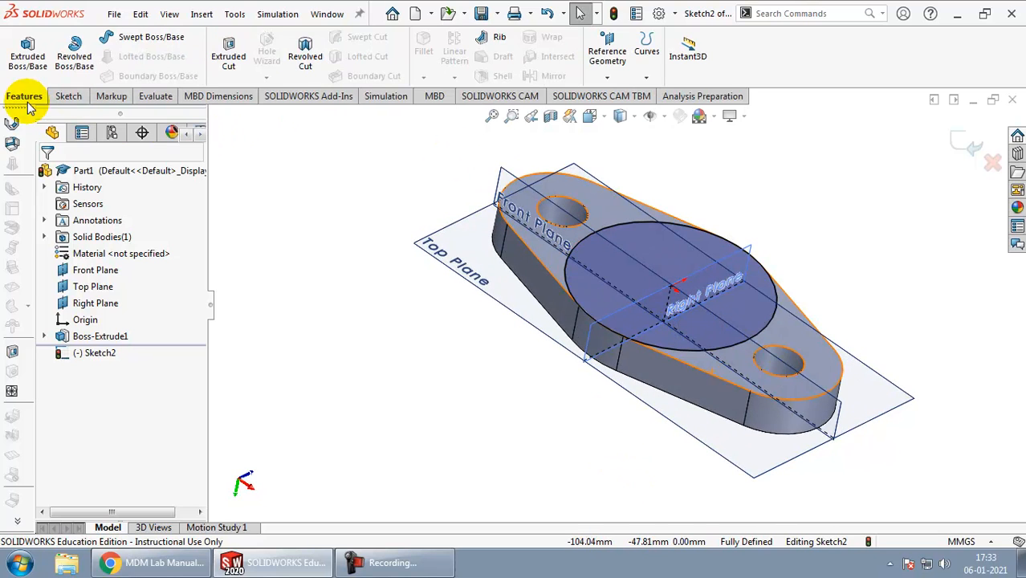
{"action": "left_click", "coordinate": [26, 56]}
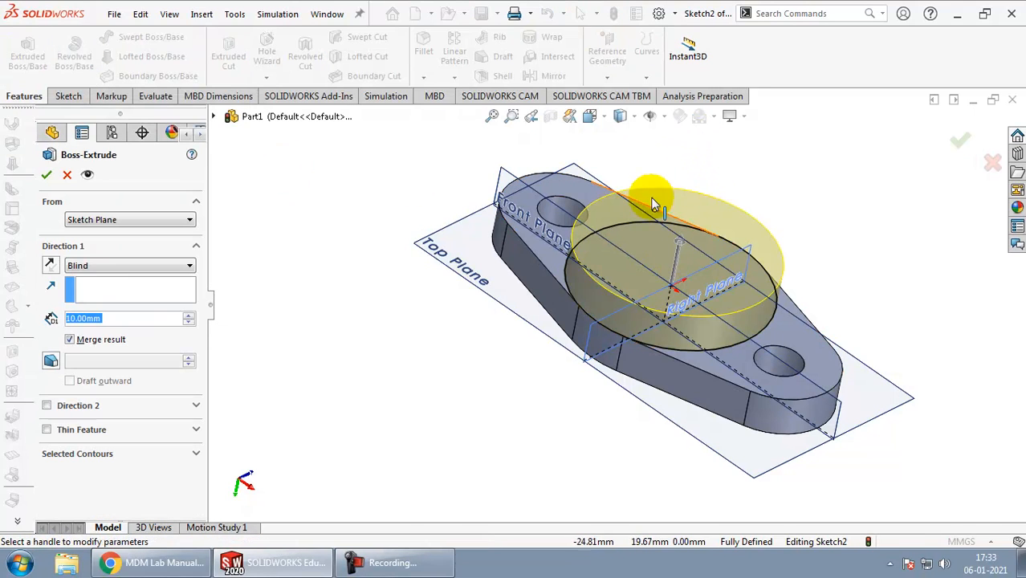
{"action": "key", "text": "alt+Tab"}
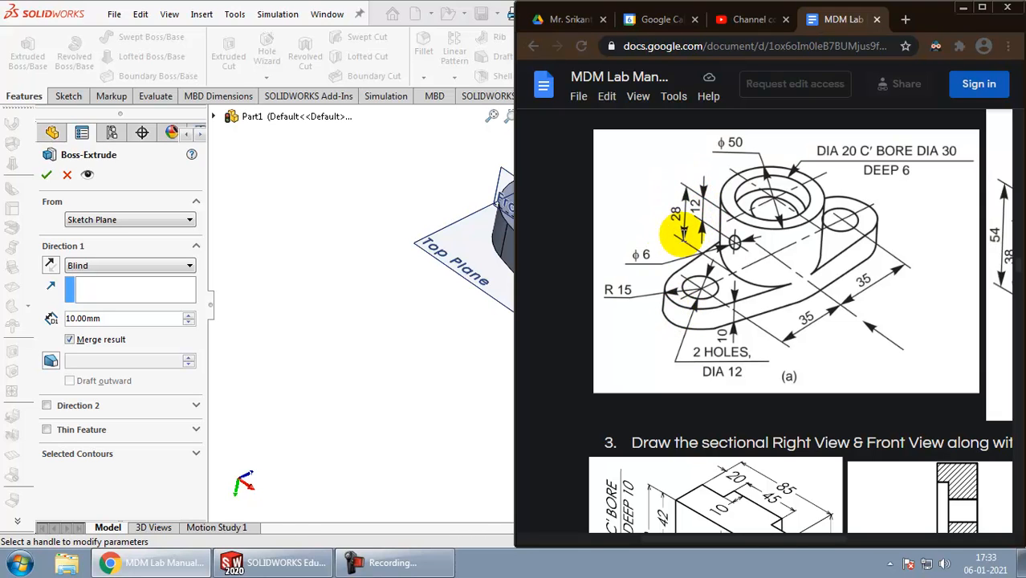
{"action": "key", "text": "alt+Tab"}
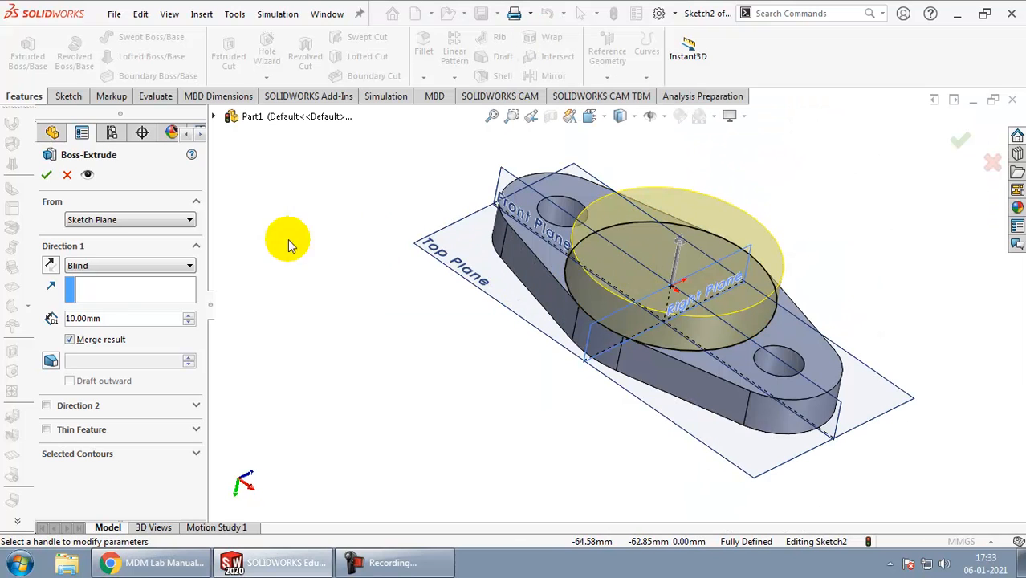
{"action": "left_click", "coordinate": [83, 319]}
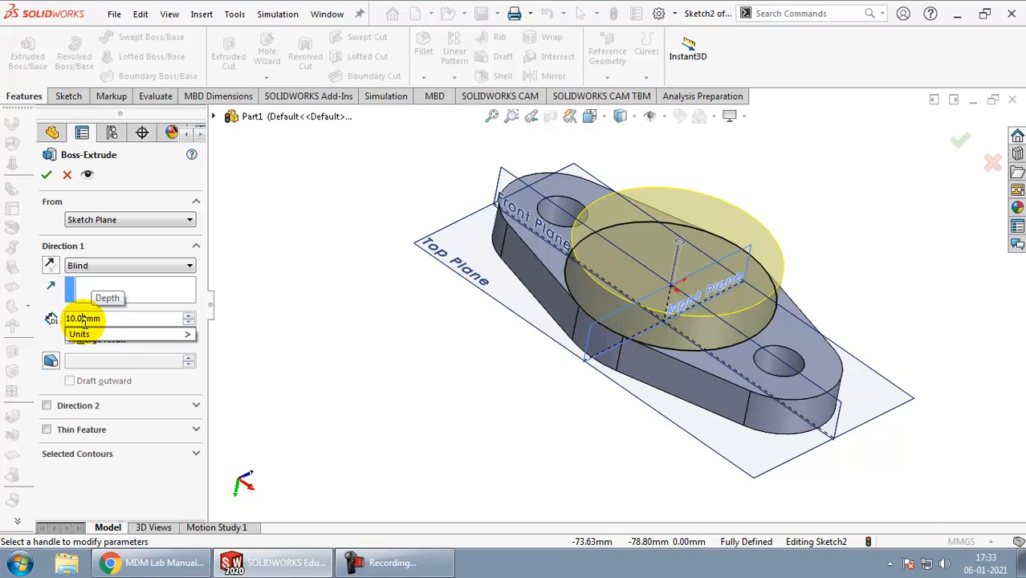
{"action": "type", "text": "2"}
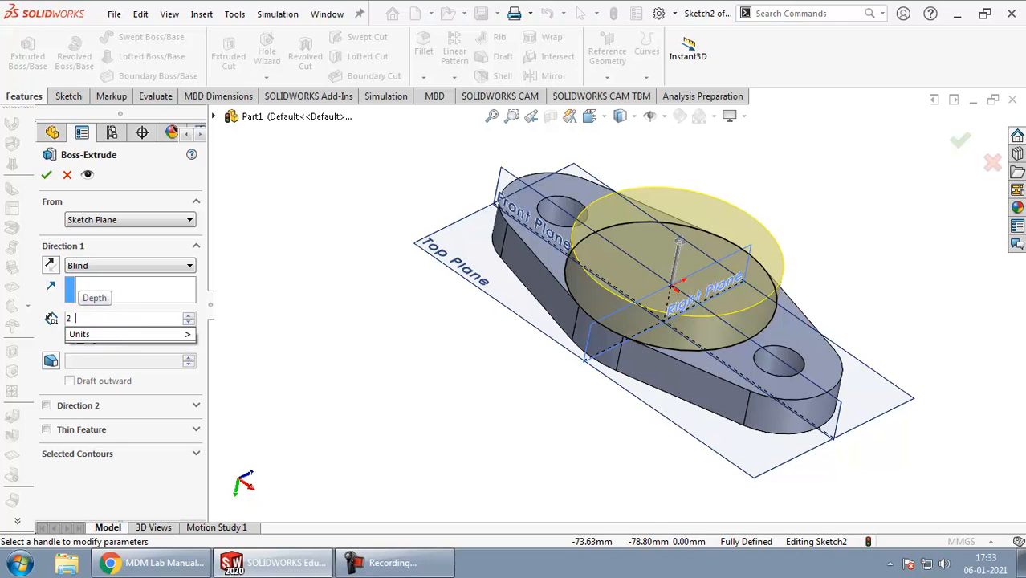
{"action": "type", "text": "8"}
{"action": "key", "text": "Return"}
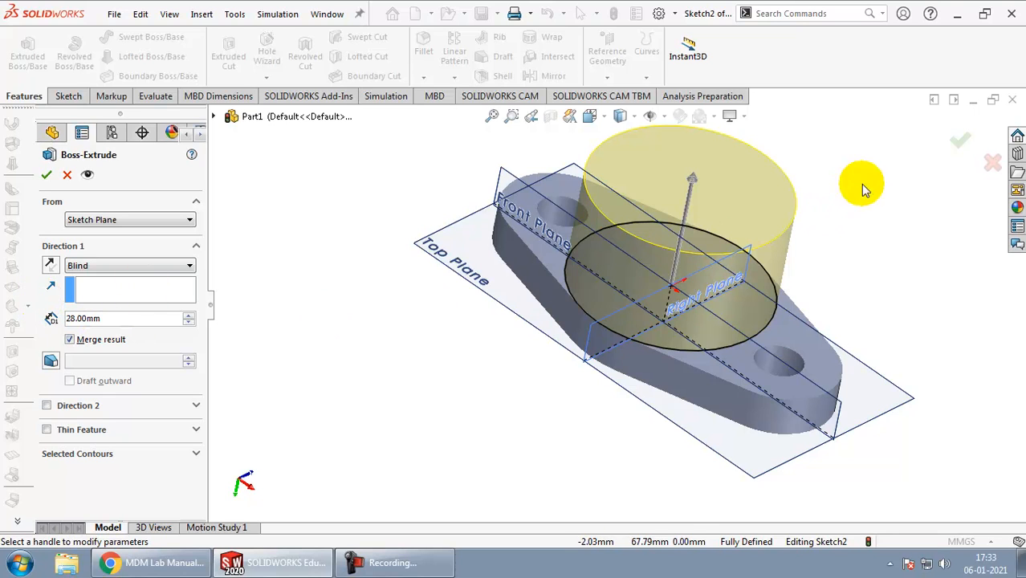
{"action": "left_click", "coordinate": [957, 140]}
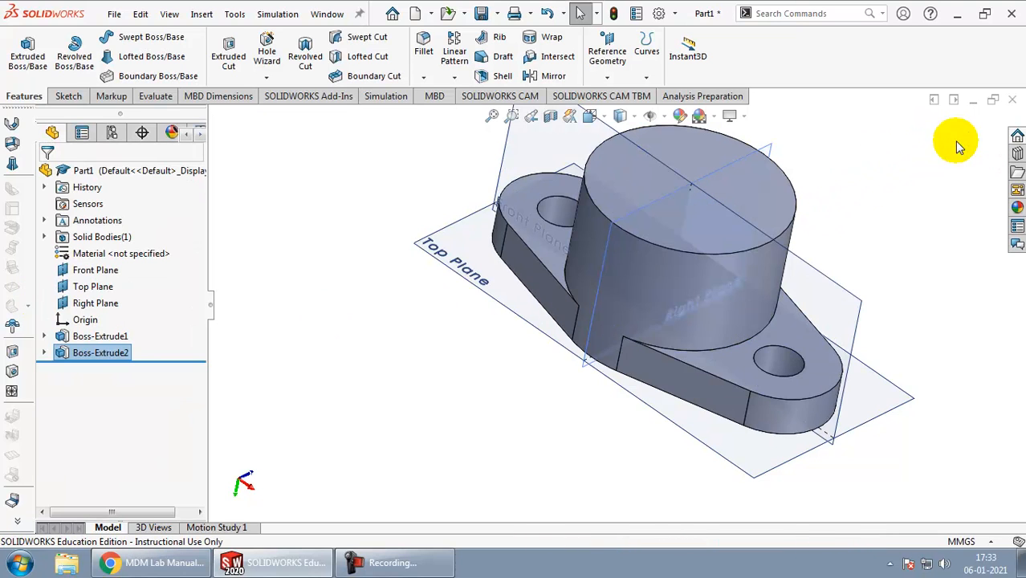
Step: Sketch a circle about 33 mm in diameter on the boss's top face, centred on the origin
{"action": "mouse_move", "coordinate": [896, 225]}
{"action": "middle_mouse_down"}
{"action": "mouse_move", "coordinate": [837, 235]}
{"action": "mouse_move", "coordinate": [838, 222]}
{"action": "mouse_move", "coordinate": [829, 263]}
{"action": "middle_mouse_up"}
{"action": "key", "text": "alt+Tab"}
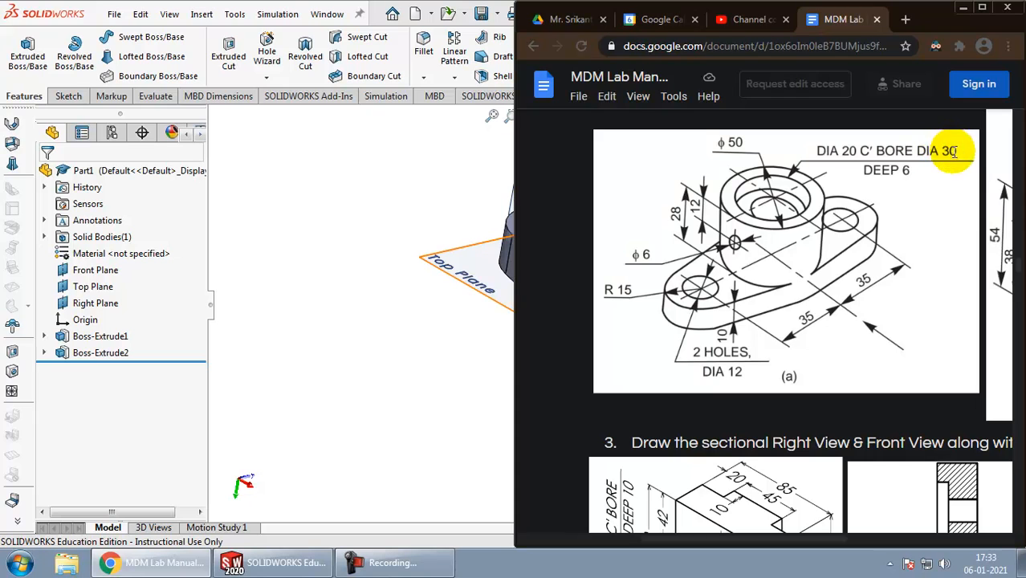
{"action": "key", "text": "alt+Tab"}
{"action": "left_click", "coordinate": [689, 194]}
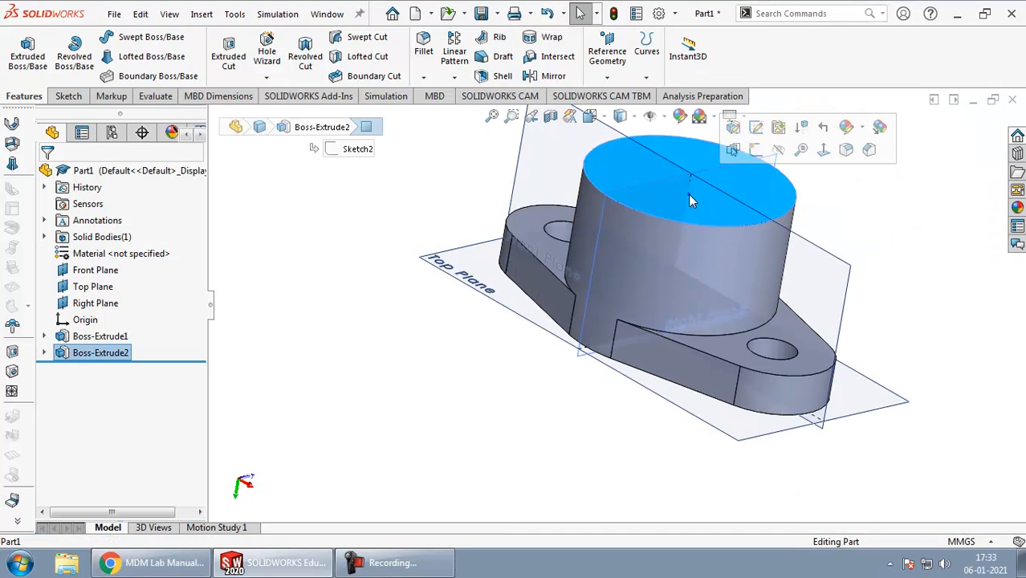
{"action": "left_click", "coordinate": [71, 96]}
{"action": "left_click", "coordinate": [23, 51]}
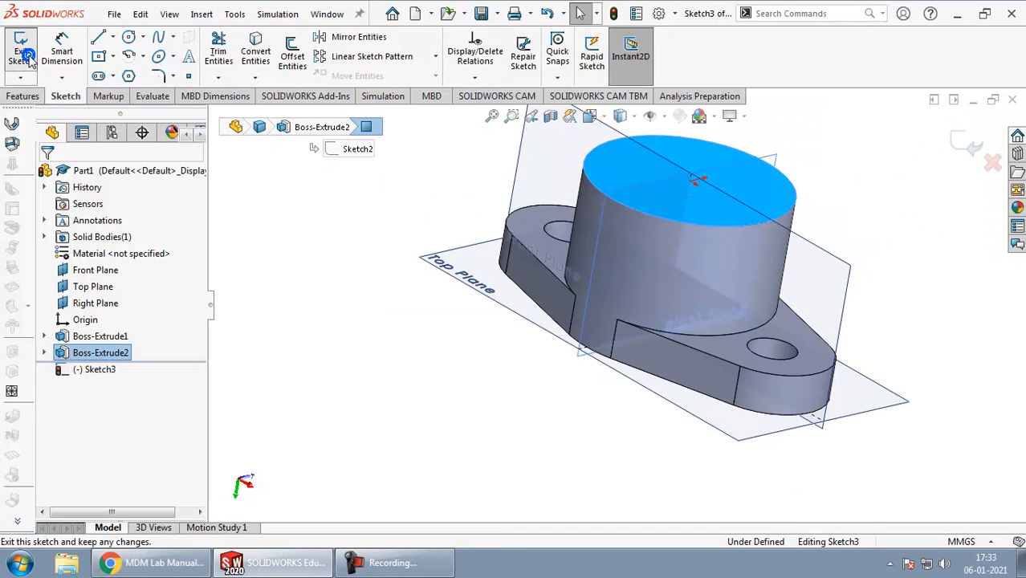
{"action": "left_click", "coordinate": [128, 37]}
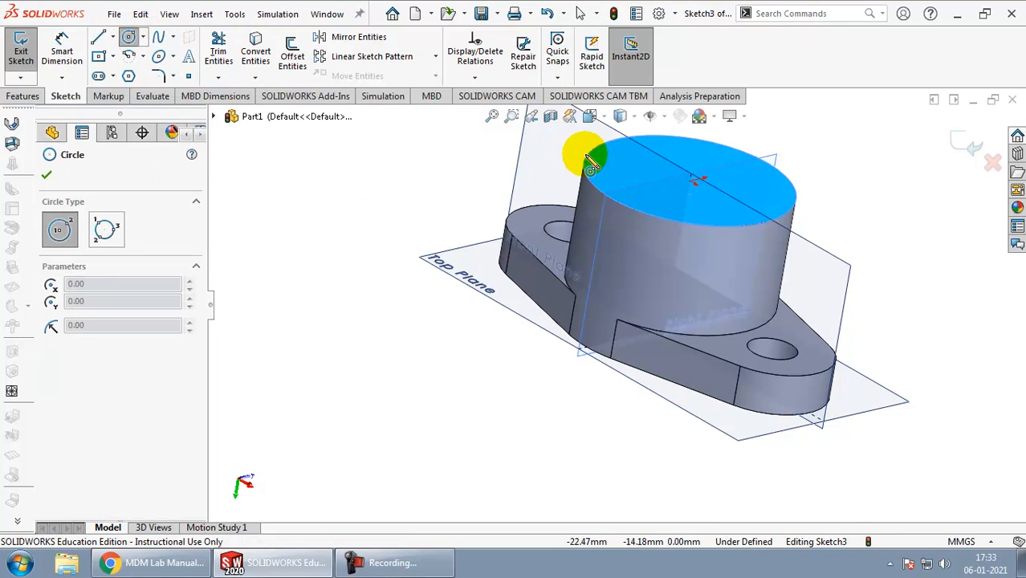
{"action": "left_click", "coordinate": [691, 183]}
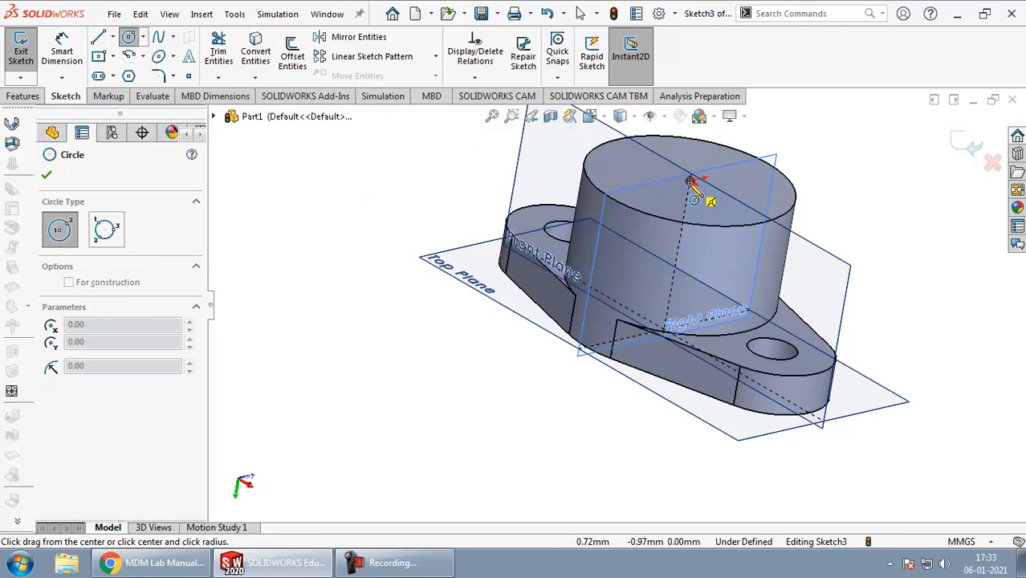
{"action": "left_click", "coordinate": [708, 212]}
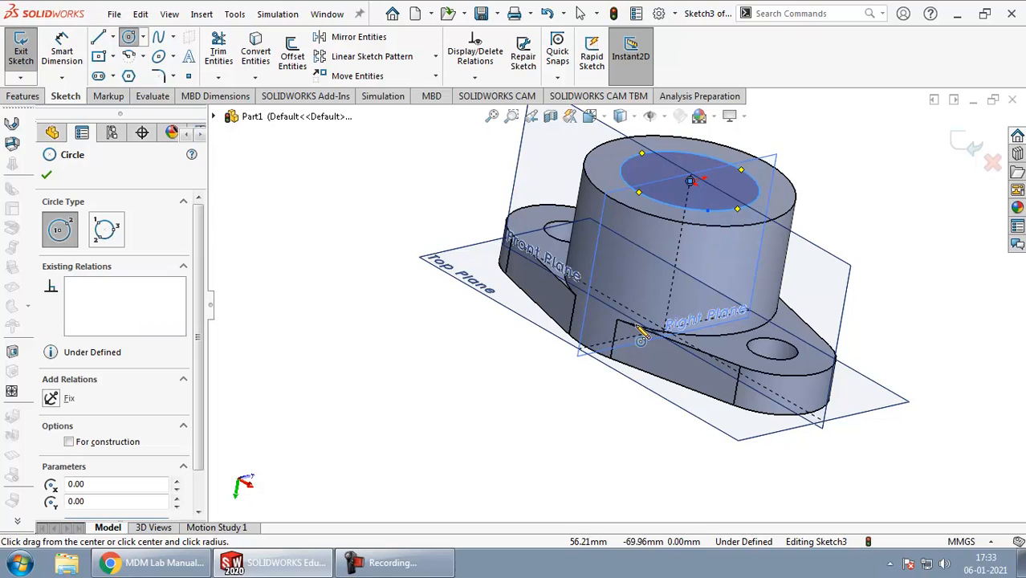
Step: Dimension the circle on the boss's top face to the drawing's 30 mm counterbore diameter
{"action": "right_click_drag", "start_coordinate": [290, 247], "coordinate": [290, 155]}
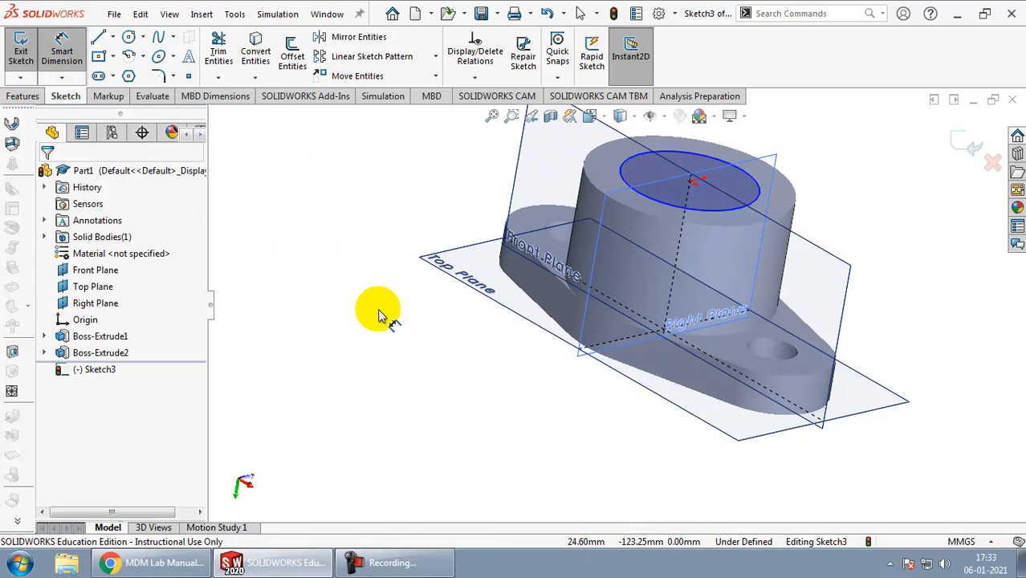
{"action": "right_click_drag", "start_coordinate": [378, 311], "coordinate": [388, 235]}
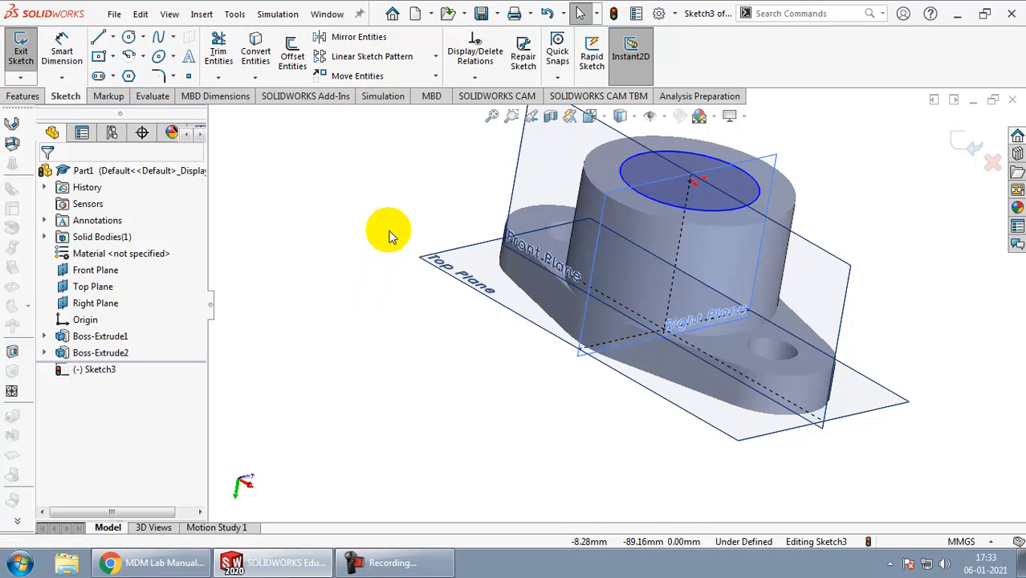
{"action": "right_click_drag", "start_coordinate": [403, 405], "coordinate": [440, 170]}
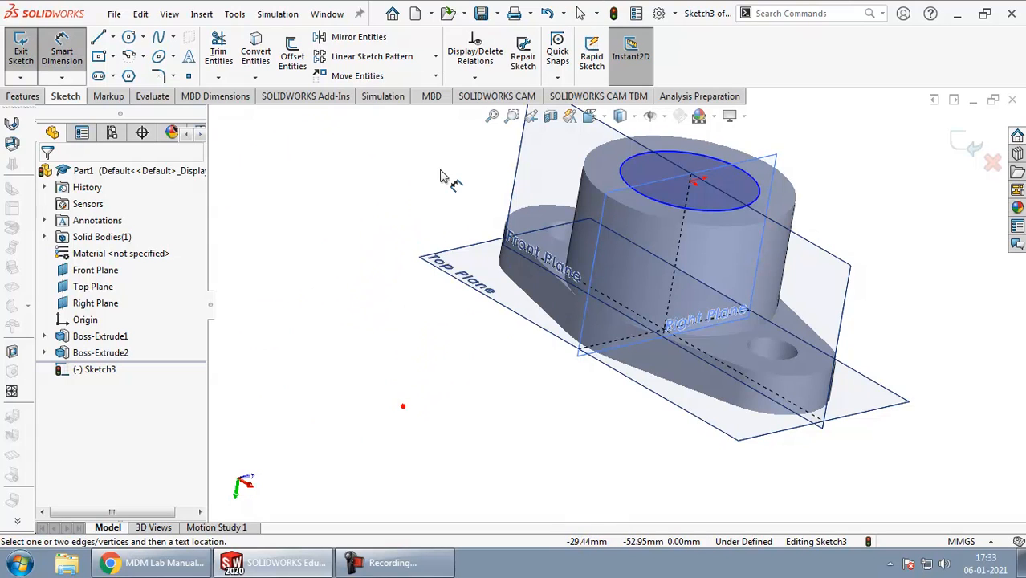
{"action": "left_click", "coordinate": [745, 172]}
{"action": "left_click", "coordinate": [835, 267]}
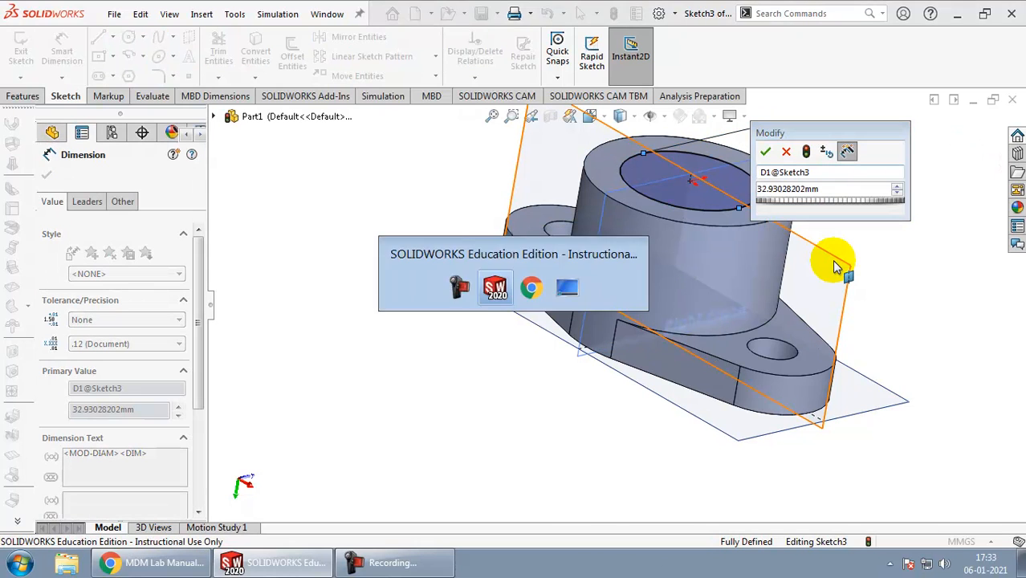
{"action": "key", "text": "alt+Tab"}
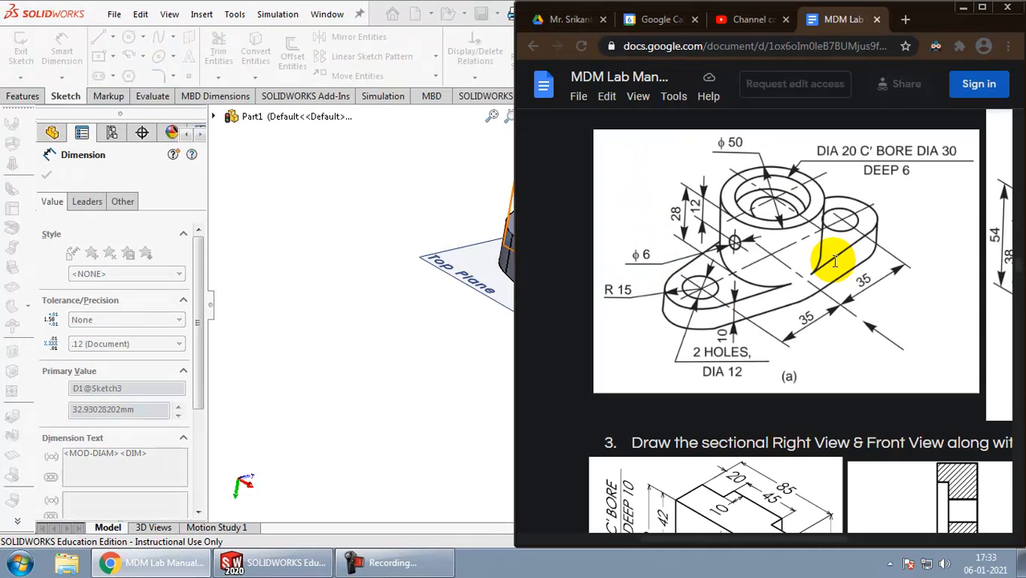
{"action": "key", "text": "alt+Tab"}
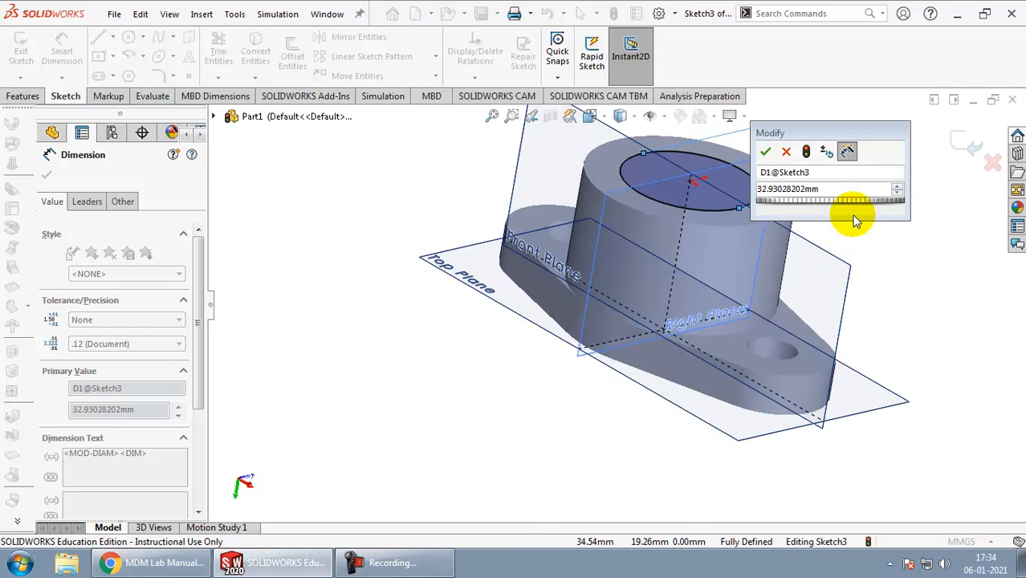
{"action": "left_click", "coordinate": [850, 186]}
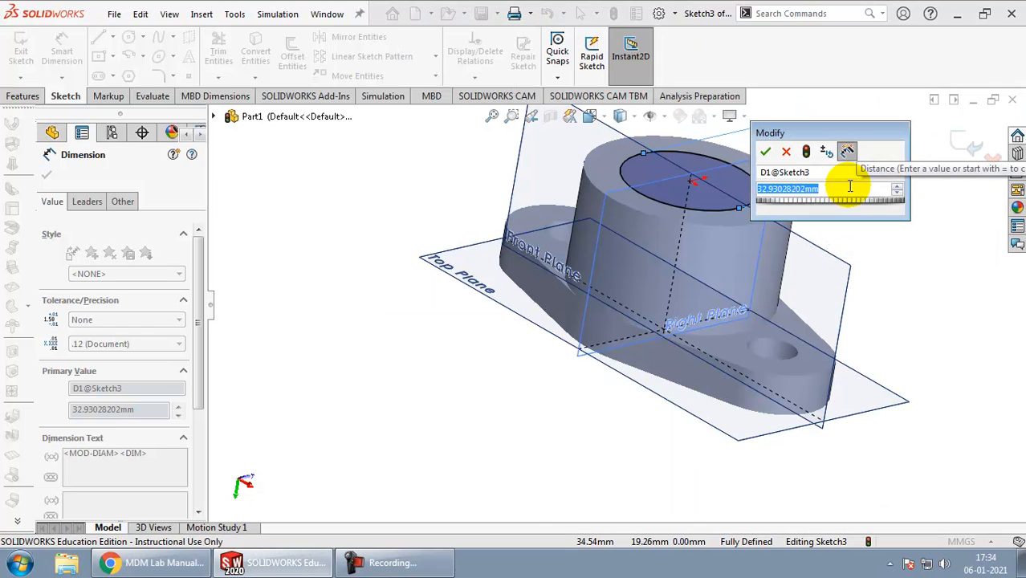
{"action": "type", "text": "30"}
{"action": "key", "text": "Return"}
{"action": "left_click", "coordinate": [851, 199]}
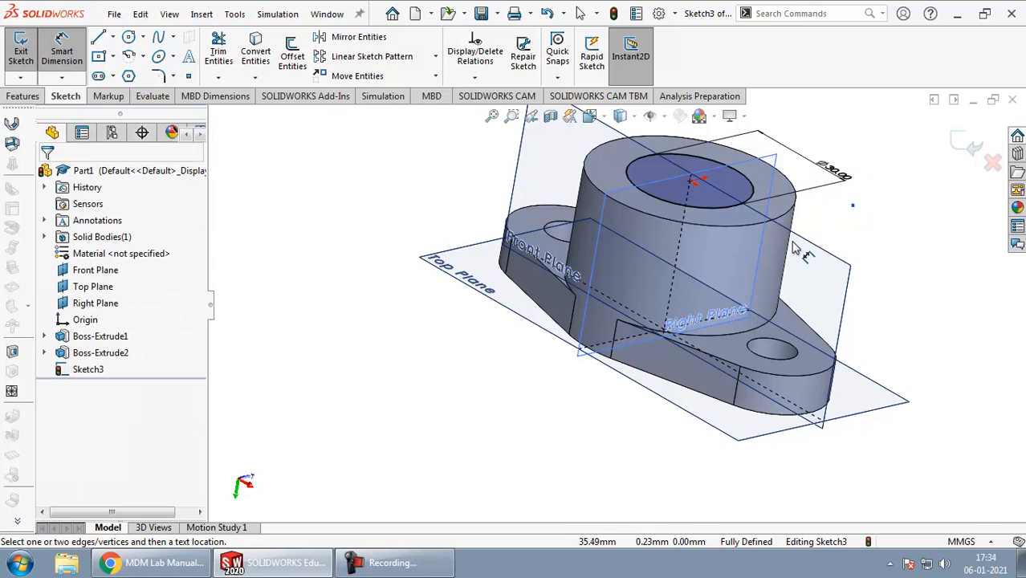
Step: Cut the 30 mm circle 6 mm deep into the boss with a blind Extruded Cut to form the counterbore
{"action": "scroll", "coordinate": [629, 328], "scroll_direction": "down", "scroll_amount": 2}
{"action": "scroll", "coordinate": [628, 325], "scroll_direction": "up", "scroll_amount": 4}
{"action": "scroll", "coordinate": [688, 166], "scroll_direction": "down", "scroll_amount": 4}
{"action": "mouse_move", "coordinate": [655, 261]}
{"action": "right_mouse_down"}
{"action": "mouse_move", "coordinate": [649, 283]}
{"action": "mouse_move", "coordinate": [658, 258]}
{"action": "right_mouse_up"}
{"action": "middle_click_drag", "start_coordinate": [694, 213], "coordinate": [683, 278]}
{"action": "left_click", "coordinate": [27, 96]}
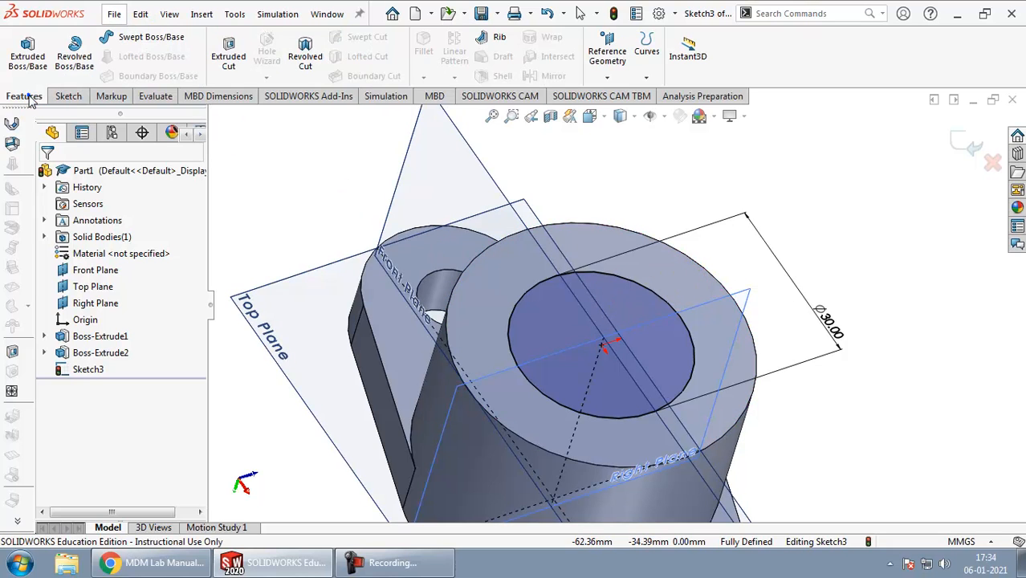
{"action": "left_click", "coordinate": [228, 47]}
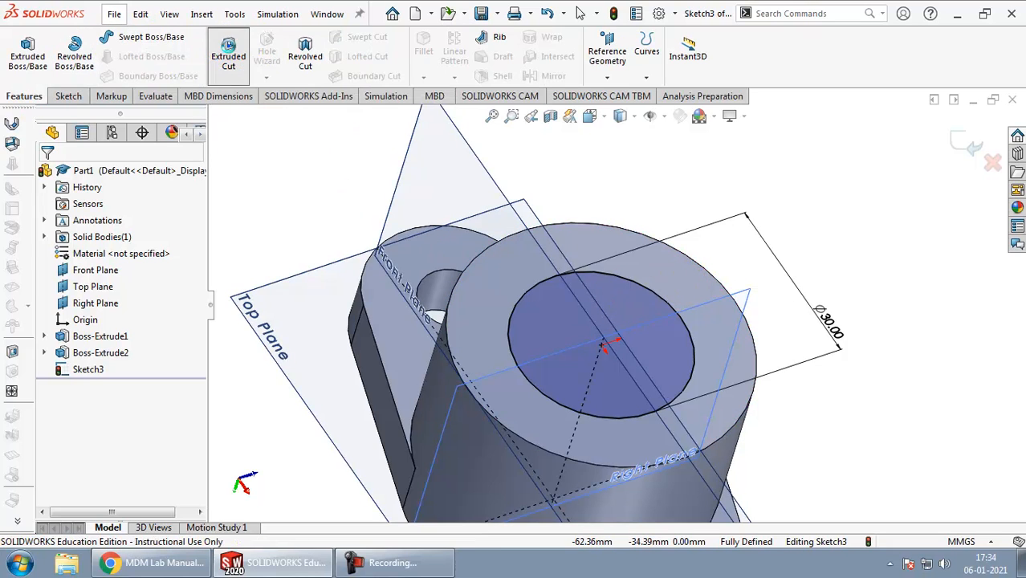
{"action": "scroll", "coordinate": [656, 167], "scroll_direction": "down", "scroll_amount": 3}
{"action": "scroll", "coordinate": [651, 167], "scroll_direction": "up", "scroll_amount": 9}
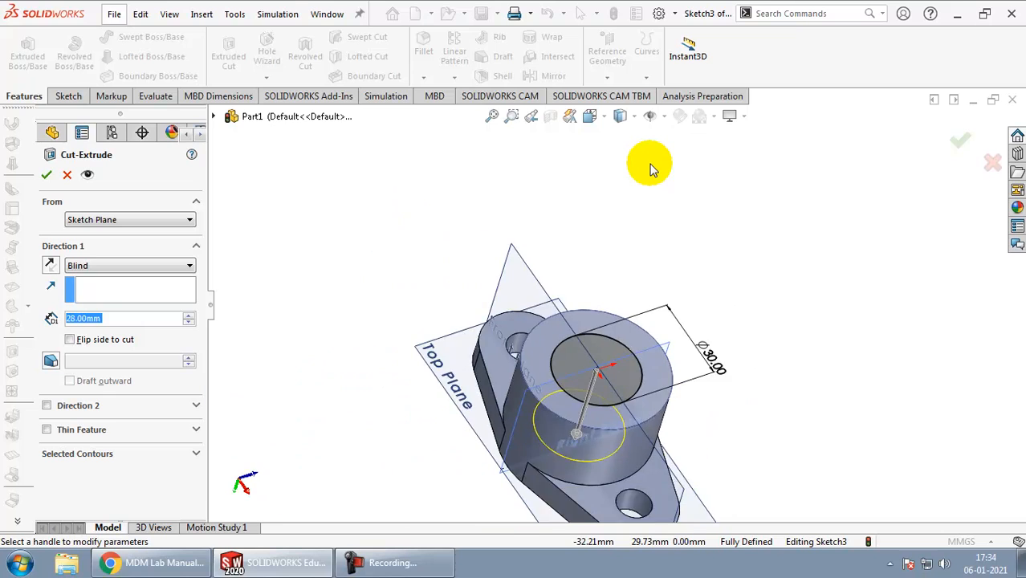
{"action": "scroll", "coordinate": [623, 412], "scroll_direction": "down", "scroll_amount": 2}
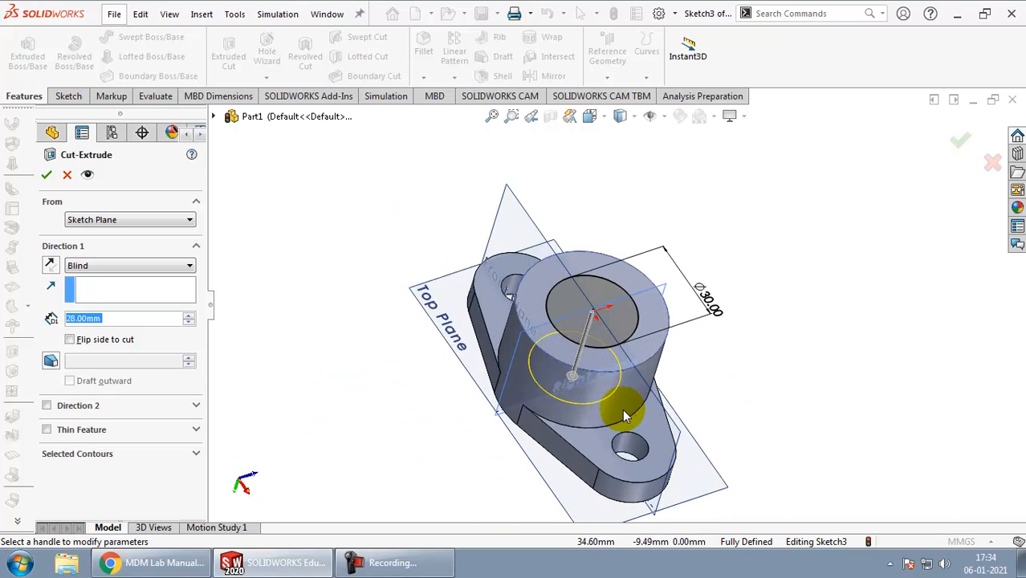
{"action": "key", "text": "alt+Tab"}
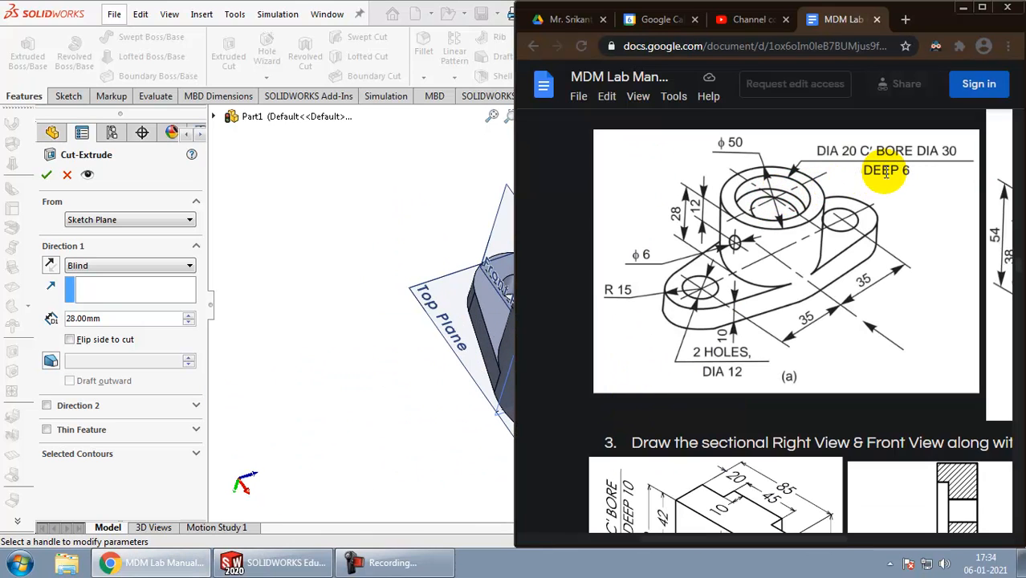
{"action": "key", "text": "alt+Tab"}
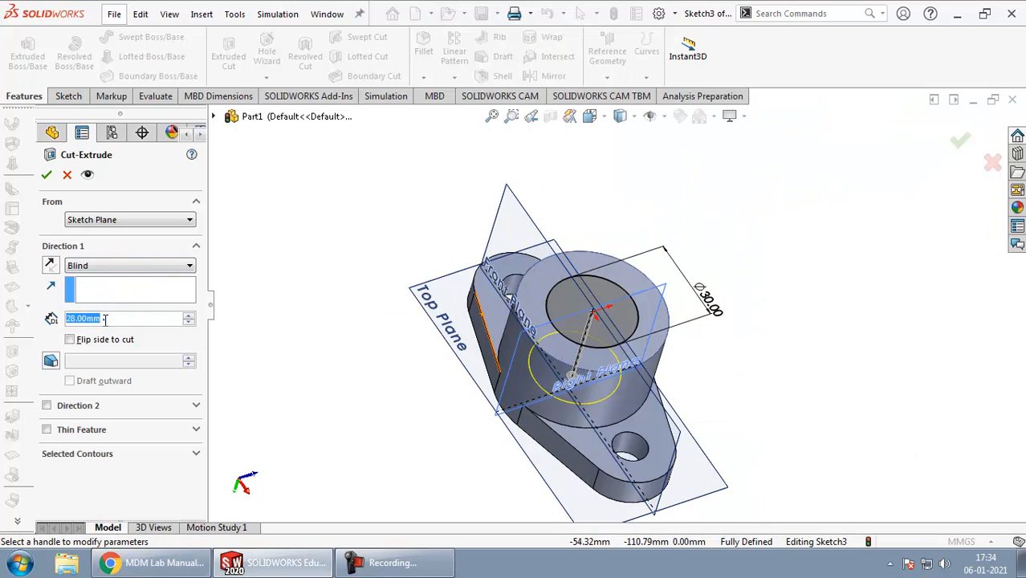
{"action": "type", "text": "6"}
{"action": "key", "text": "Return"}
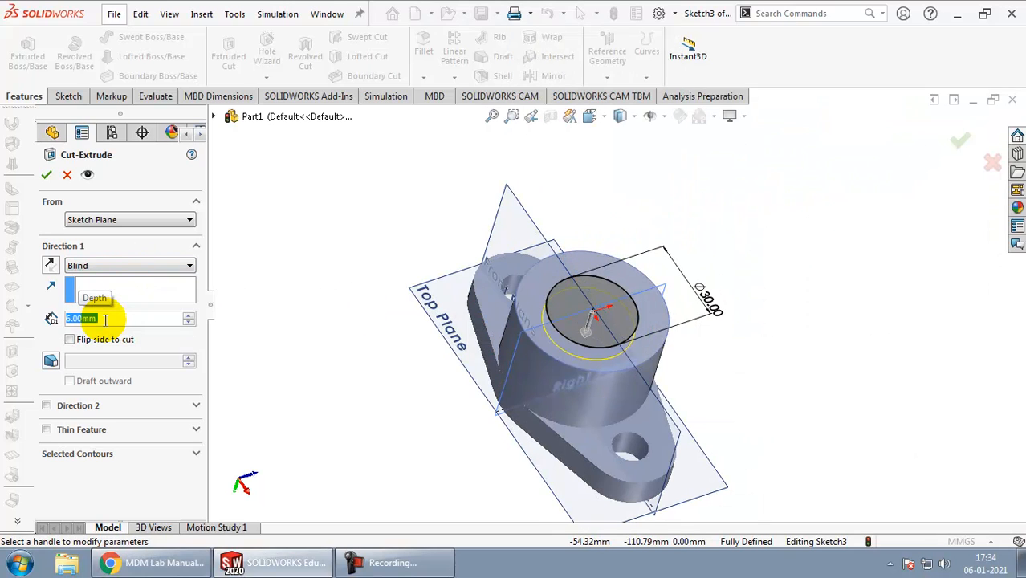
{"action": "left_click", "coordinate": [47, 175]}
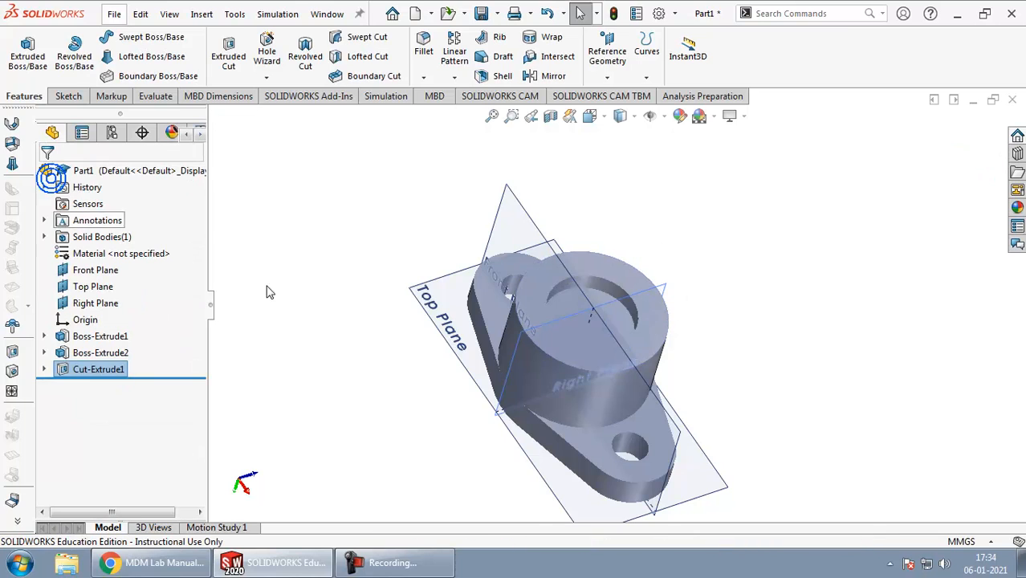
Step: Sketch a circle about 19 mm in diameter on the counterbore's floor, centred on the origin
{"action": "middle_click_drag", "start_coordinate": [594, 313], "coordinate": [556, 342]}
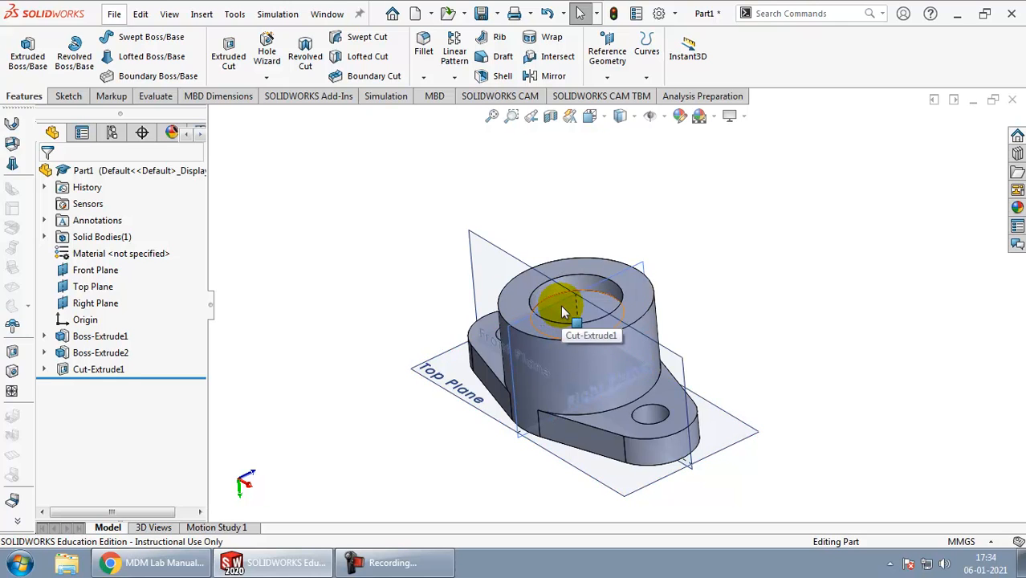
{"action": "left_click", "coordinate": [562, 309]}
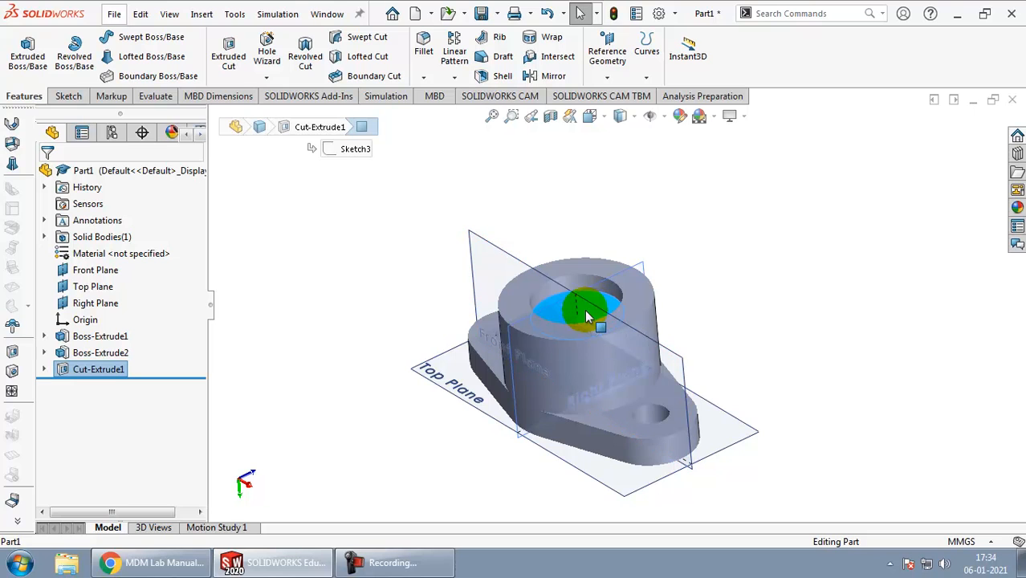
{"action": "left_click", "coordinate": [69, 96]}
{"action": "left_click", "coordinate": [22, 56]}
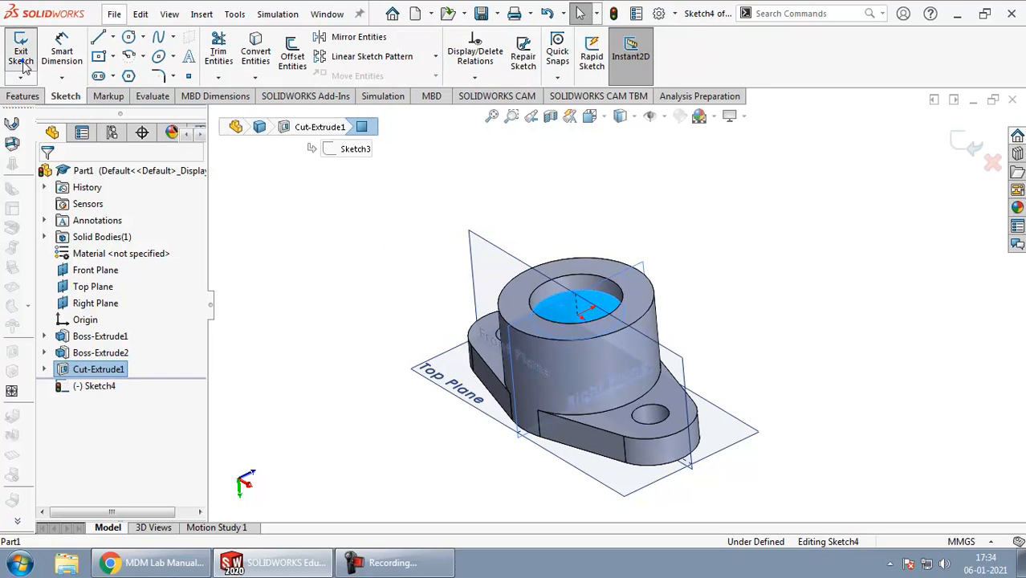
{"action": "left_click", "coordinate": [129, 37]}
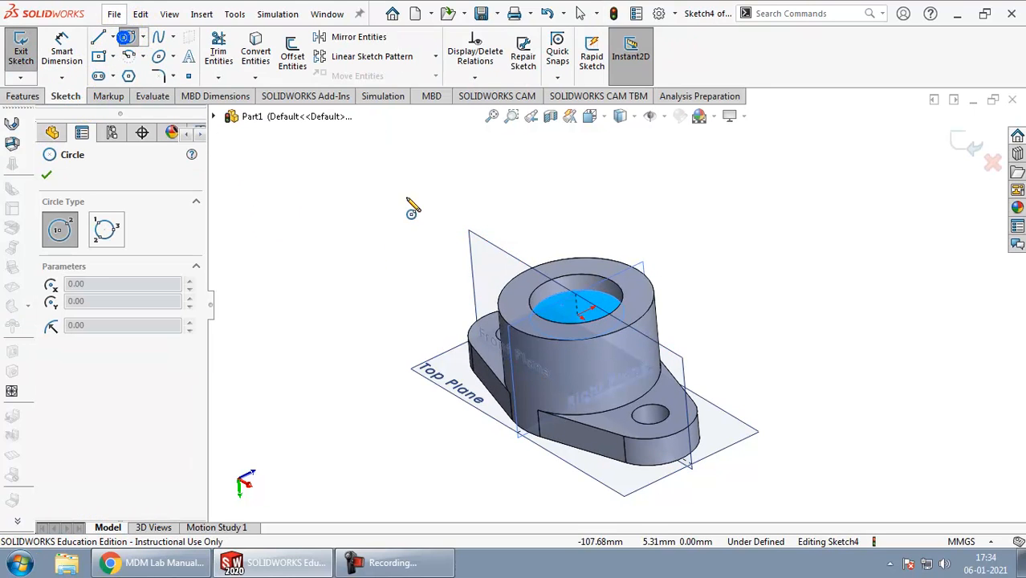
{"action": "left_click", "coordinate": [577, 315]}
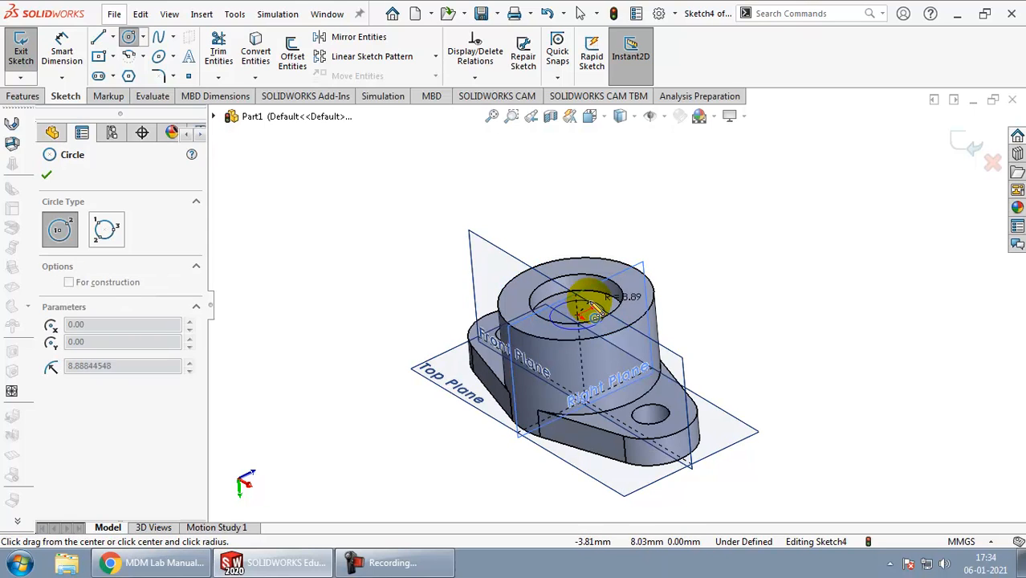
{"action": "left_click", "coordinate": [592, 309]}
Step: Check the lab manual drawing for the bore size and dimension the circle on the counterbore floor to 20 mm diameter
{"action": "key", "text": "alt+Tab"}
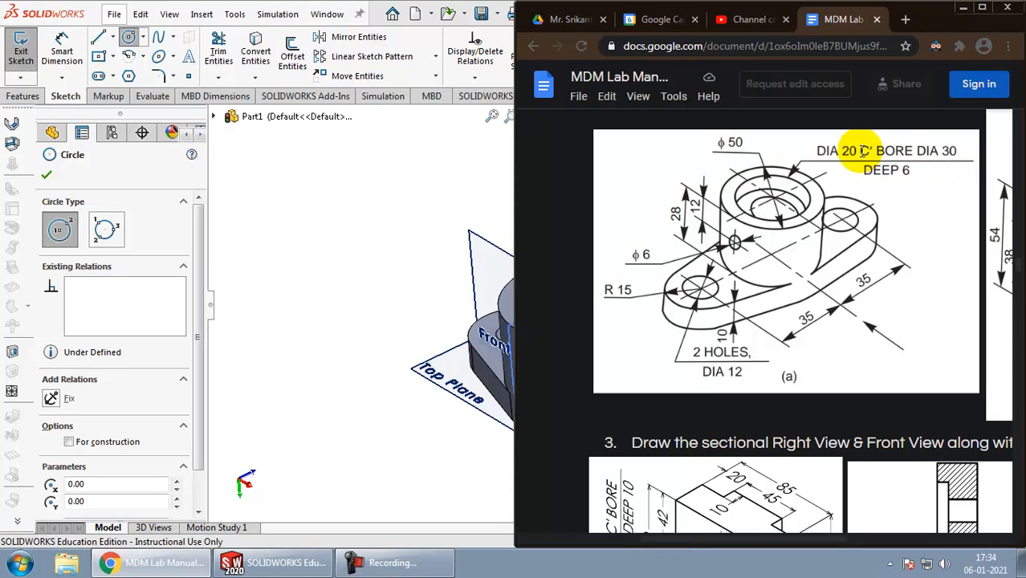
{"action": "key", "text": "alt+Tab"}
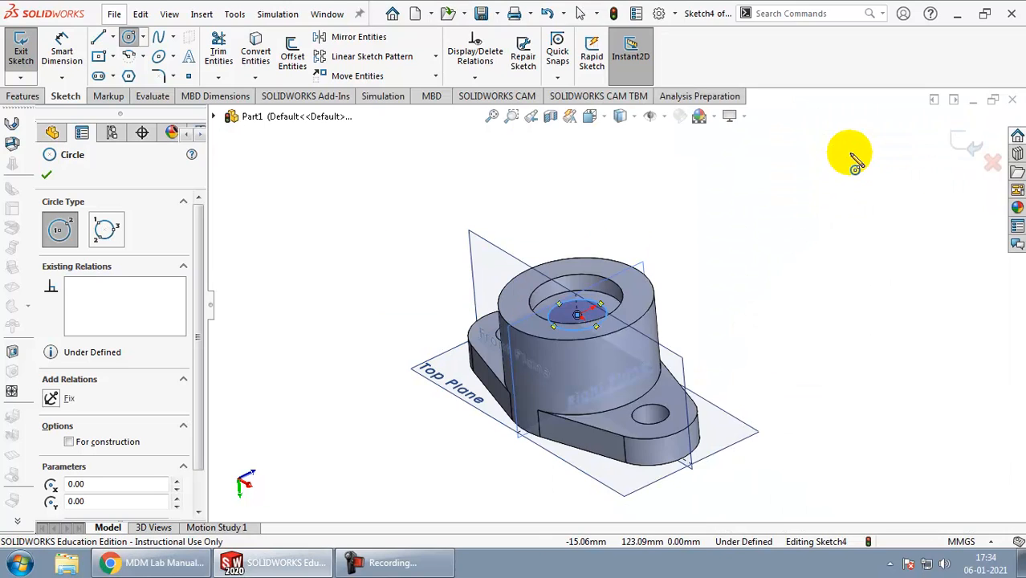
{"action": "key", "text": "alt+Tab"}
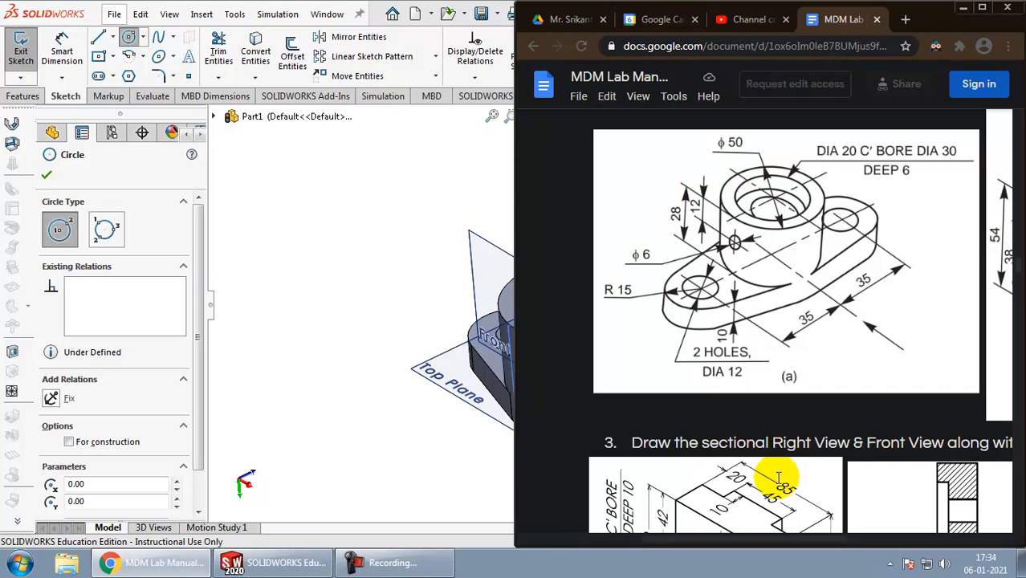
{"action": "key", "text": "alt+Tab"}
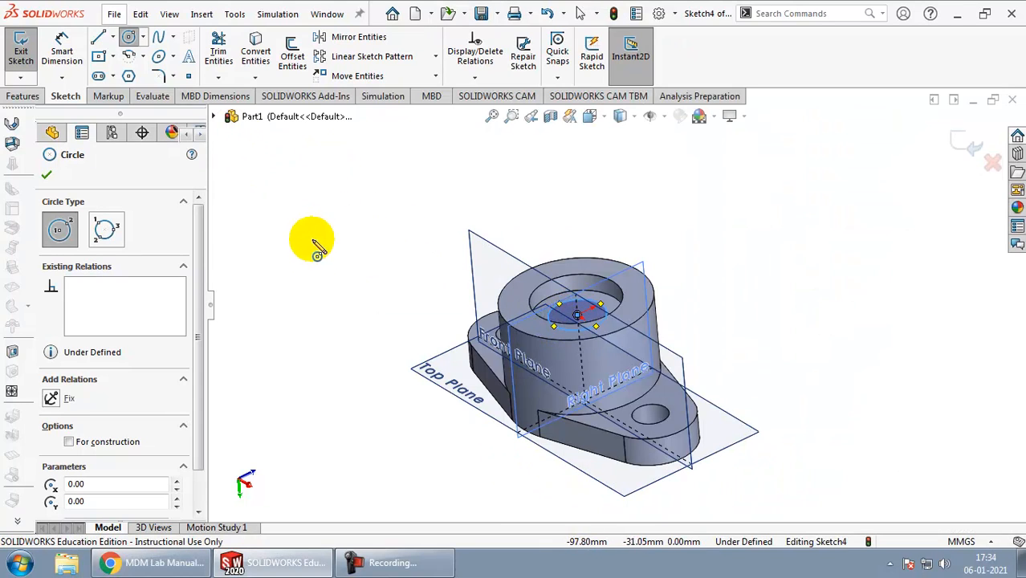
{"action": "right_click_drag", "start_coordinate": [313, 261], "coordinate": [315, 195]}
{"action": "left_click", "coordinate": [597, 309]}
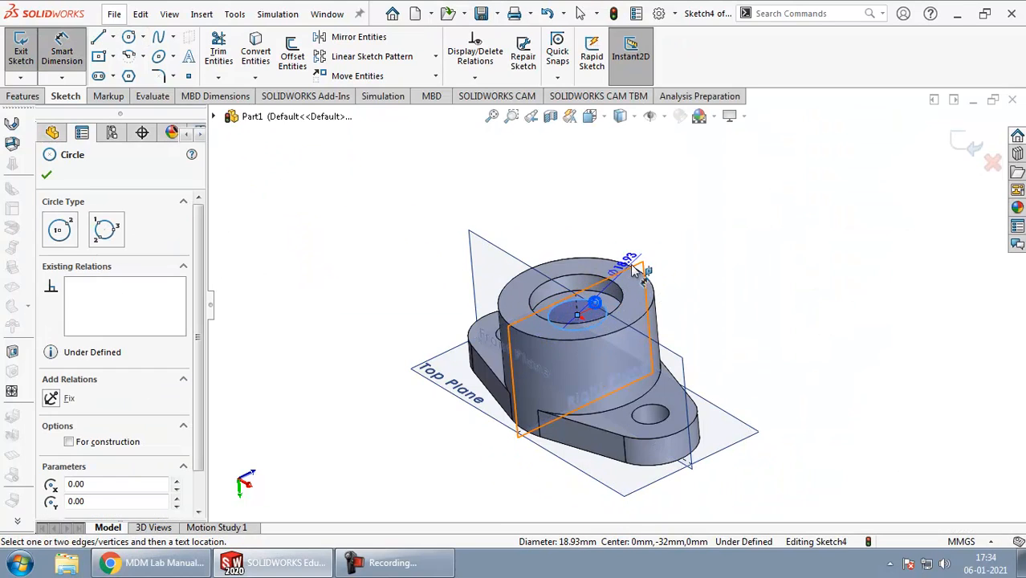
{"action": "left_click", "coordinate": [650, 252]}
{"action": "type", "text": "20"}
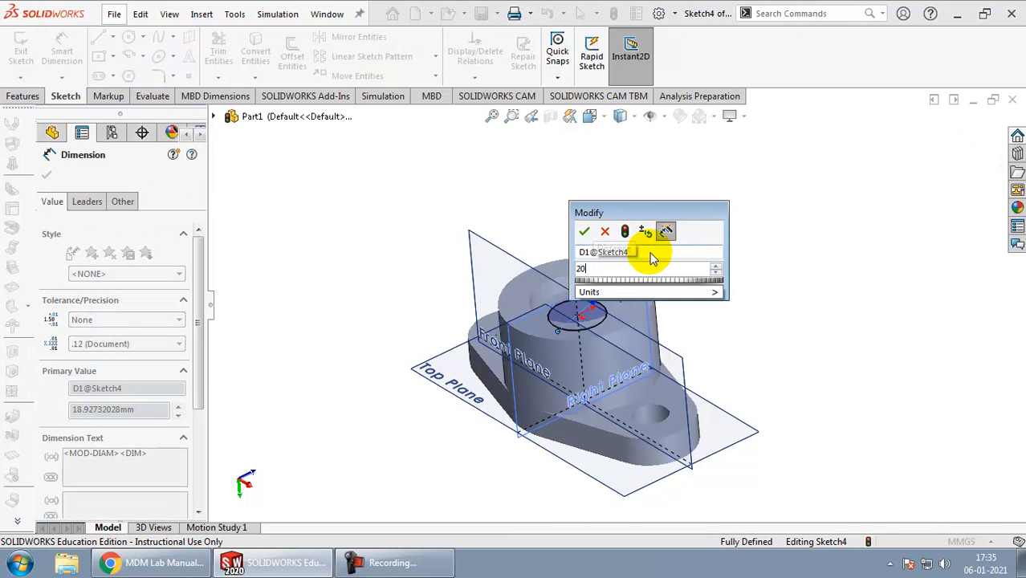
{"action": "key", "text": "Return"}
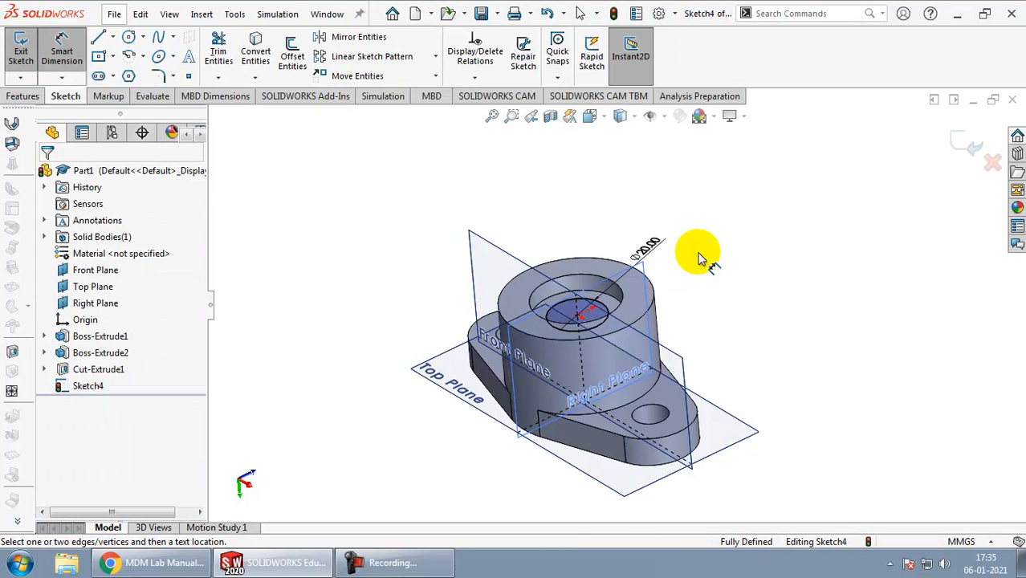
Step: Cut the 20 mm circle through the boss and base plate with a Through All Extruded Cut
{"action": "left_click", "coordinate": [32, 96]}
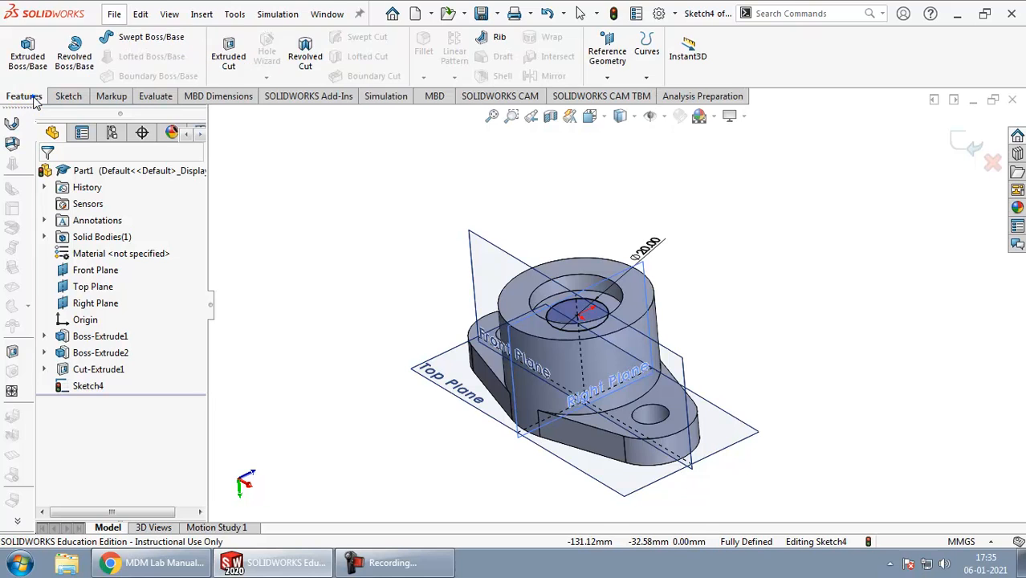
{"action": "left_click", "coordinate": [228, 50]}
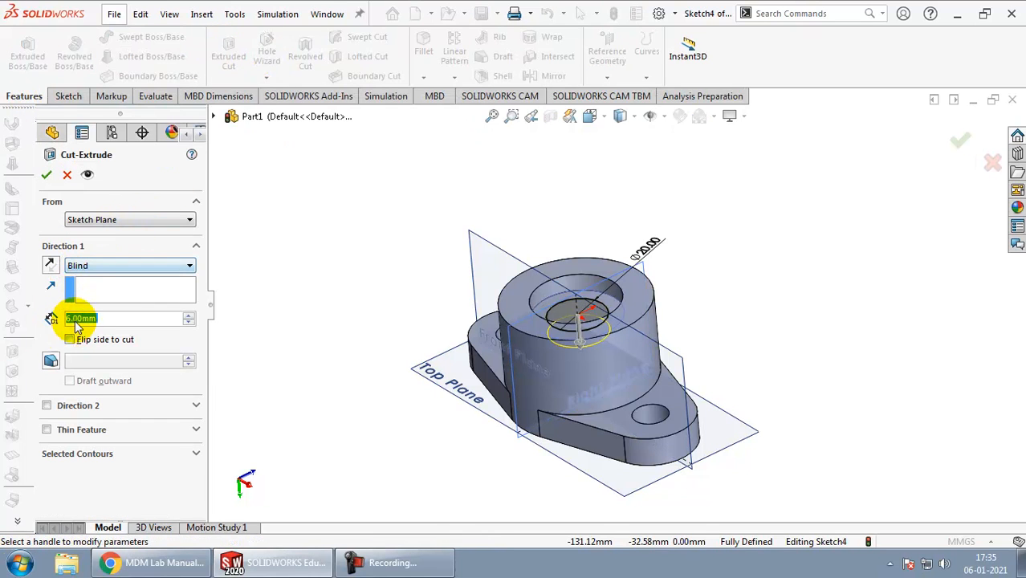
{"action": "left_click", "coordinate": [90, 269]}
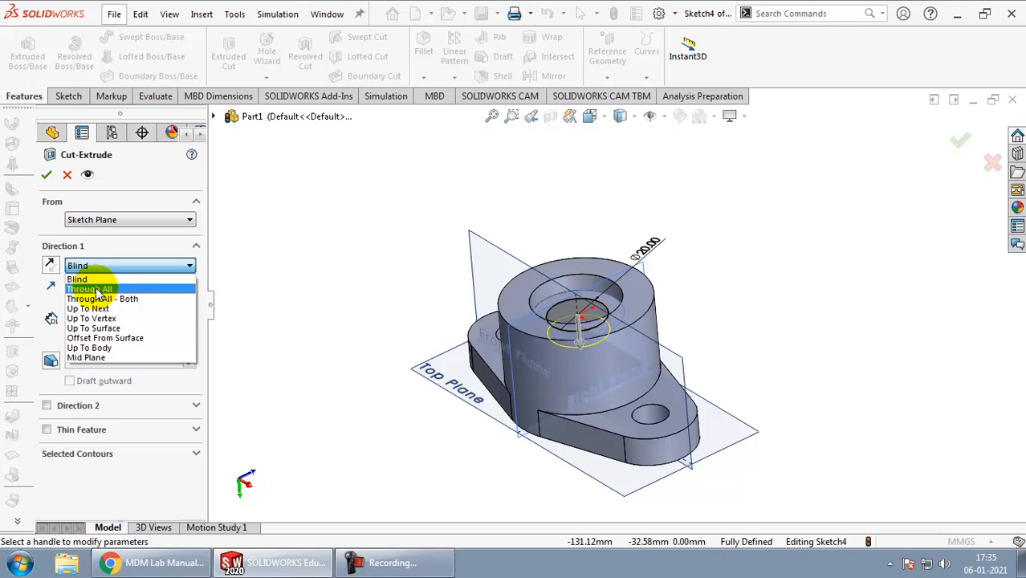
{"action": "left_click", "coordinate": [90, 289]}
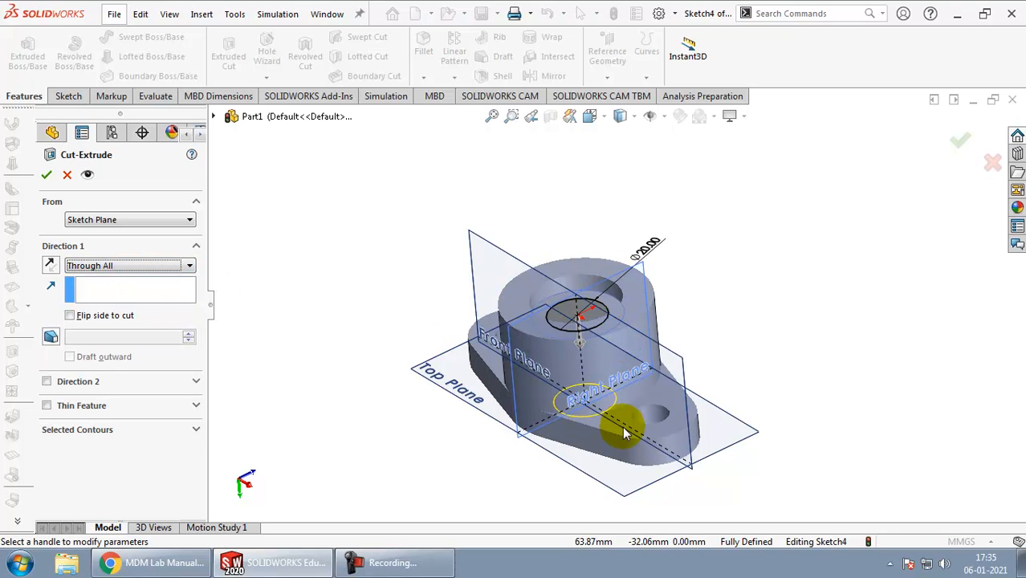
{"action": "middle_click_drag", "start_coordinate": [618, 424], "coordinate": [572, 305]}
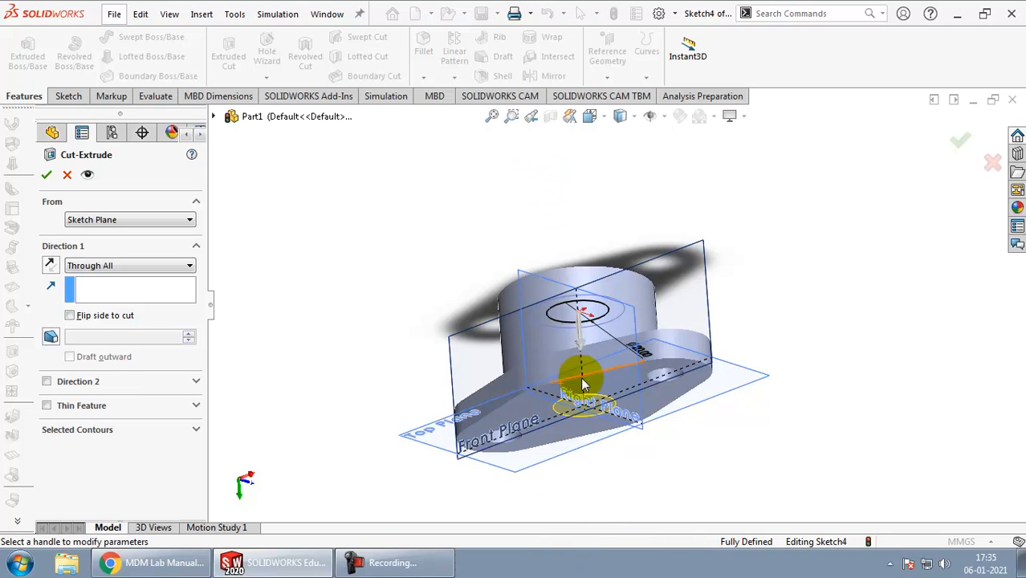
{"action": "middle_click_drag", "start_coordinate": [572, 303], "coordinate": [577, 407]}
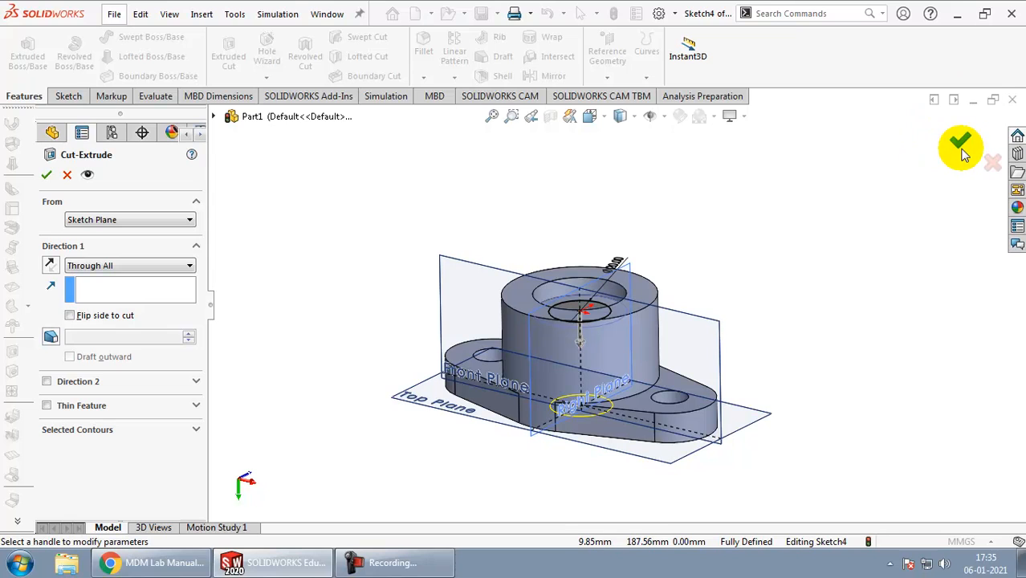
{"action": "left_click", "coordinate": [47, 174]}
{"action": "left_click", "coordinate": [612, 249]}
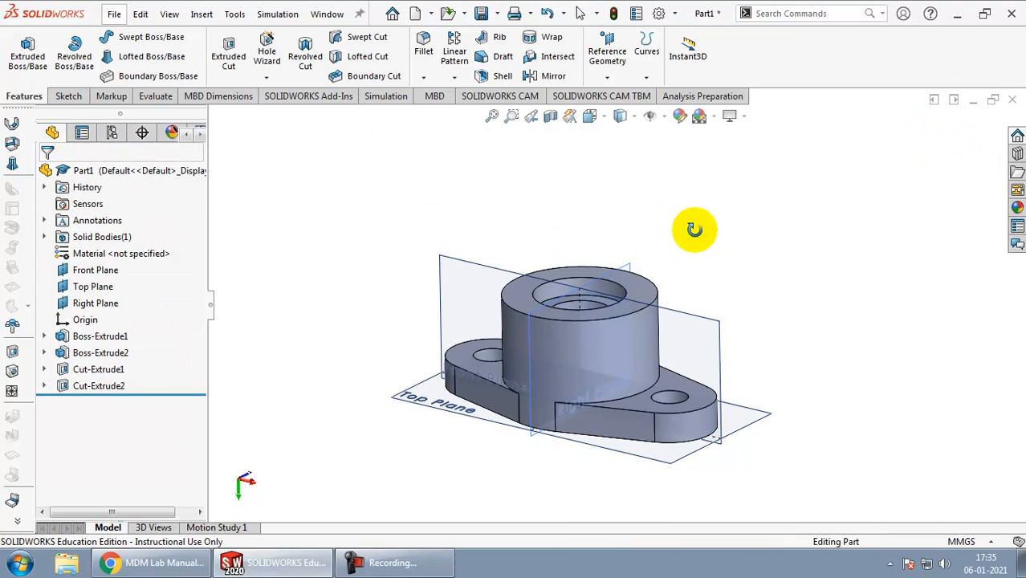
{"action": "middle_click_drag", "start_coordinate": [695, 230], "coordinate": [664, 198]}
Step: Check the drawing's cross hole, then sketch a circle about 5.8 mm in diameter on the Right Plane, centred on the boss's vertical axis
{"action": "key", "text": "alt+Tab"}
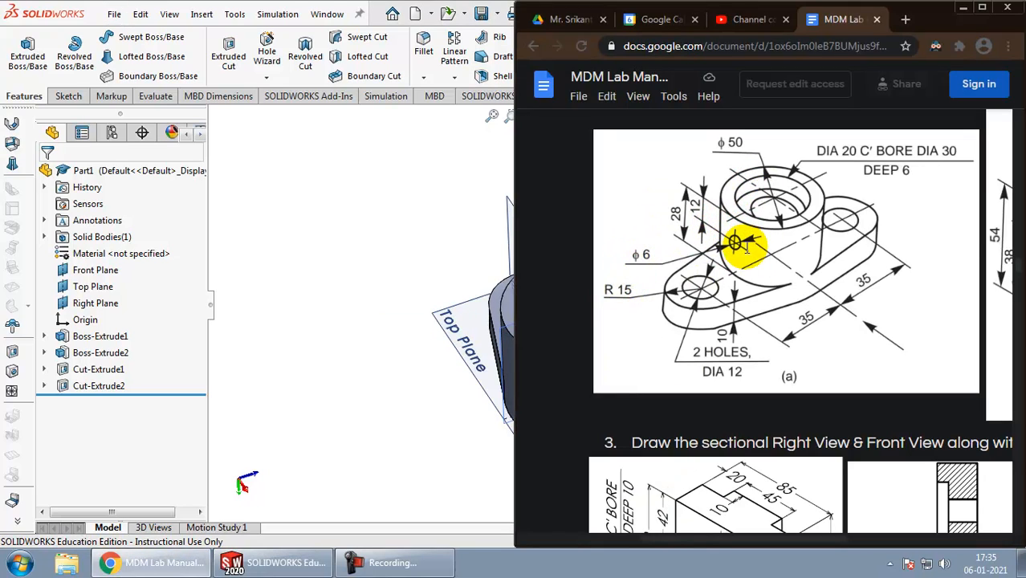
{"action": "key", "text": "alt+Tab"}
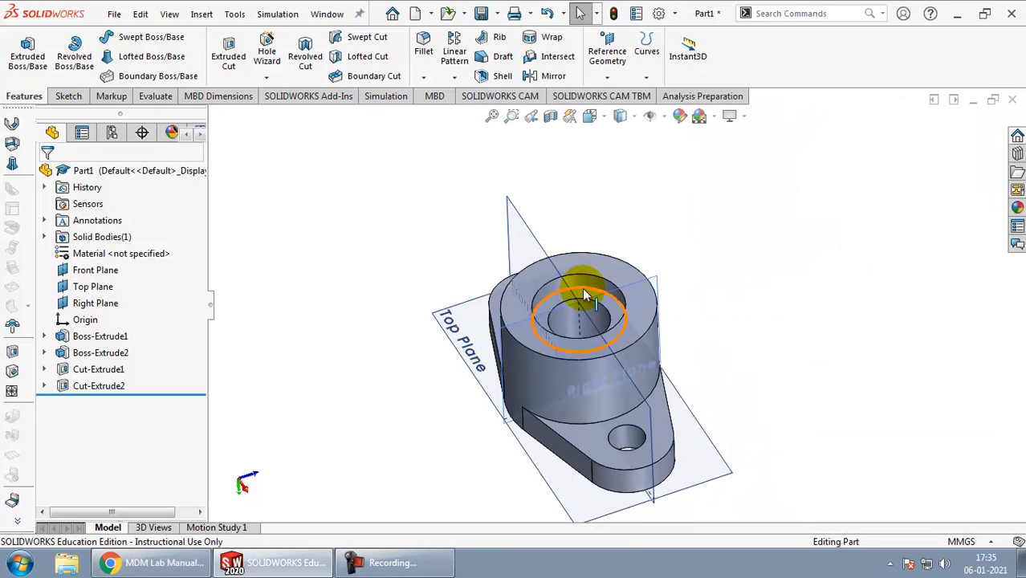
{"action": "middle_click_drag", "start_coordinate": [733, 286], "coordinate": [755, 263]}
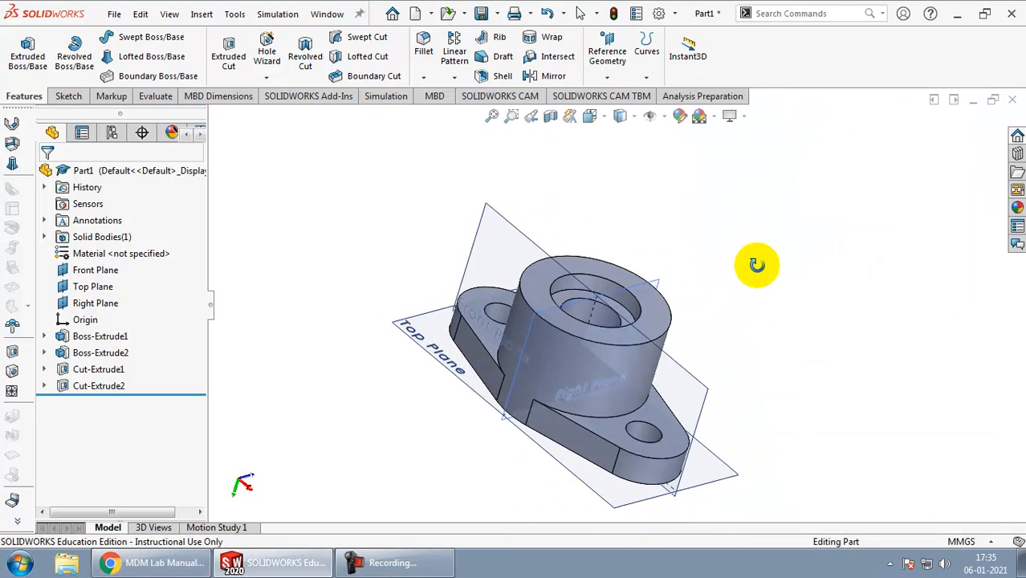
{"action": "left_click", "coordinate": [663, 281]}
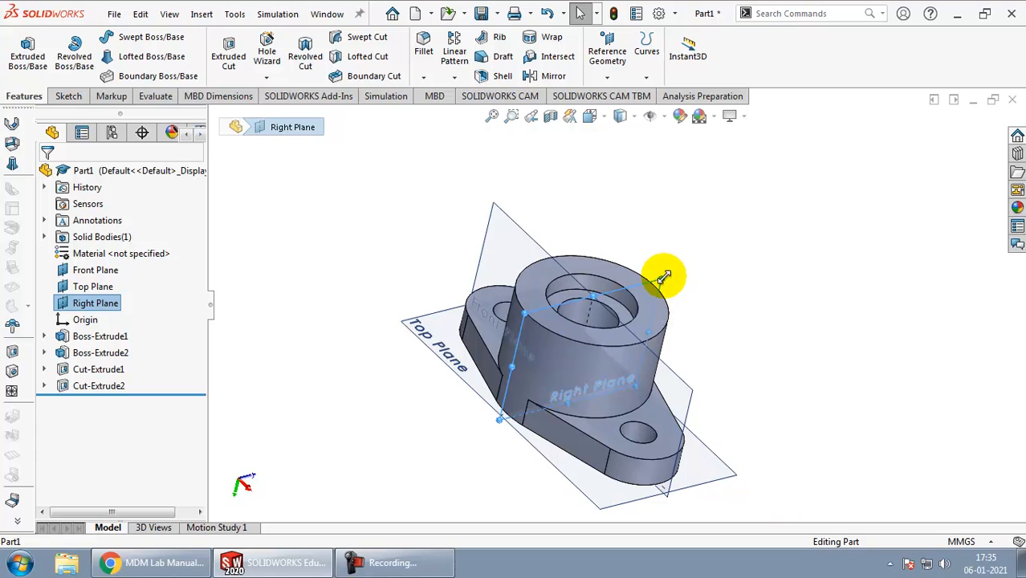
{"action": "left_click", "coordinate": [65, 96]}
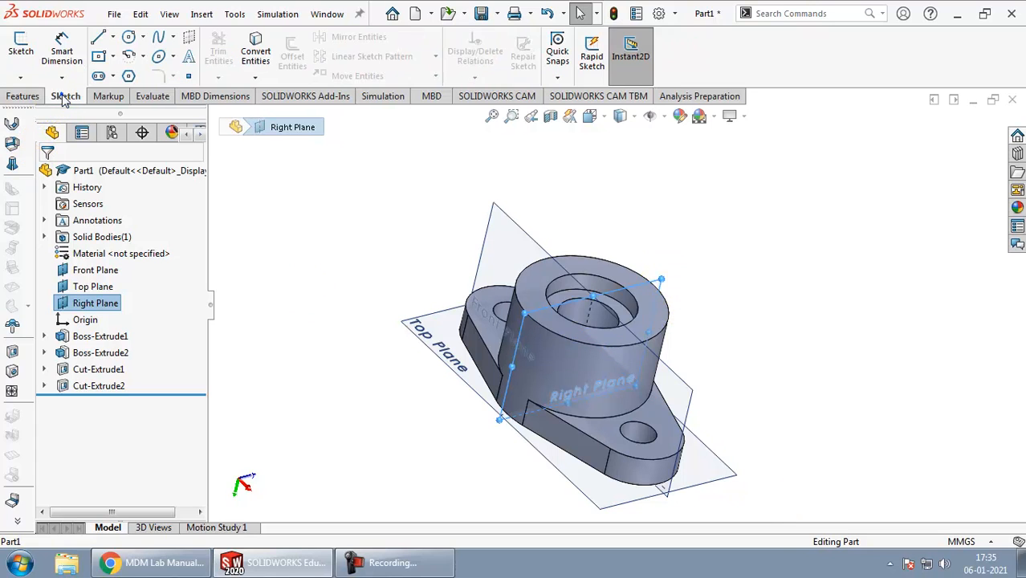
{"action": "left_click", "coordinate": [12, 53]}
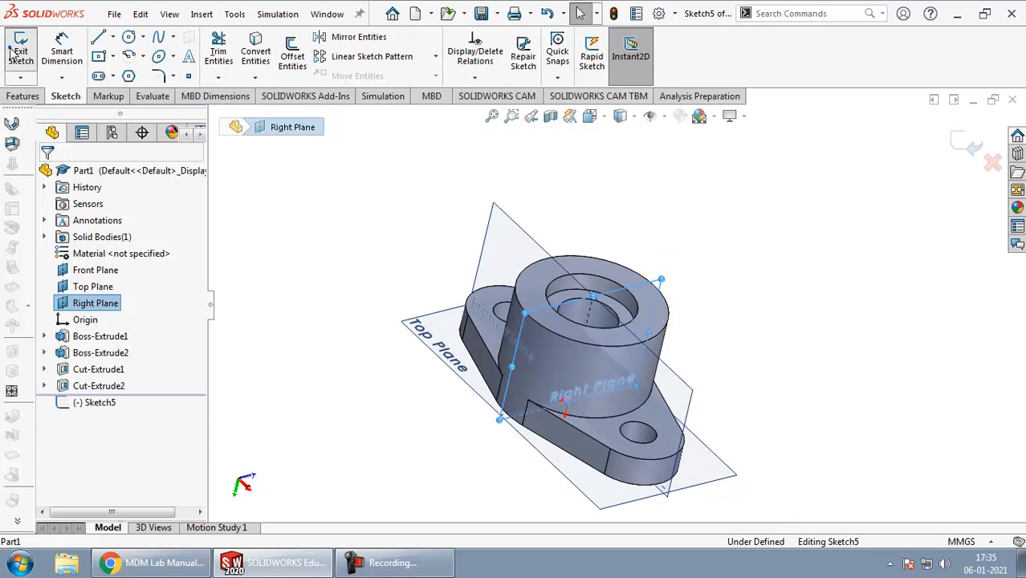
{"action": "left_click", "coordinate": [129, 37]}
{"action": "middle_click_drag", "start_coordinate": [744, 366], "coordinate": [728, 321]}
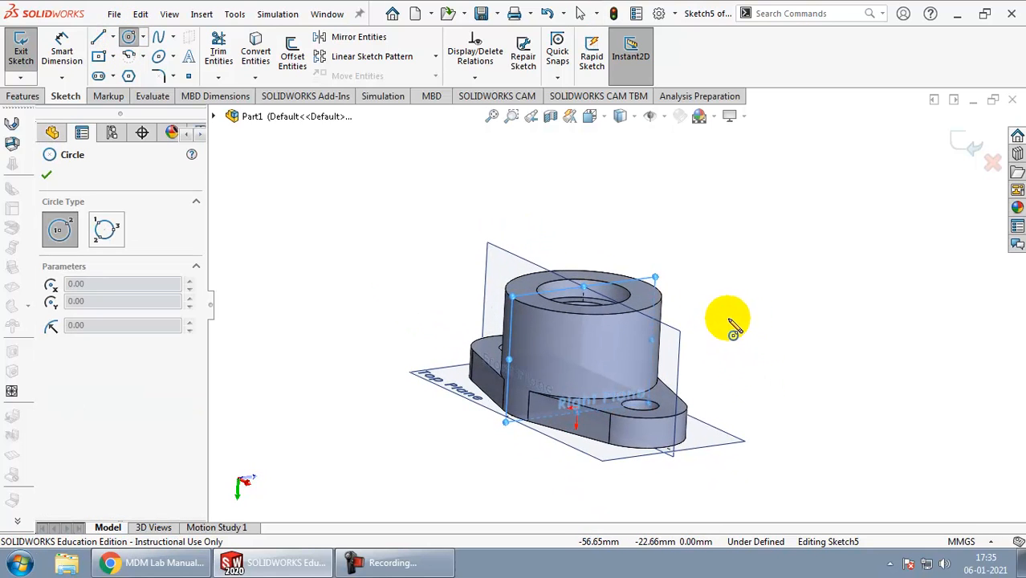
{"action": "left_click", "coordinate": [607, 119]}
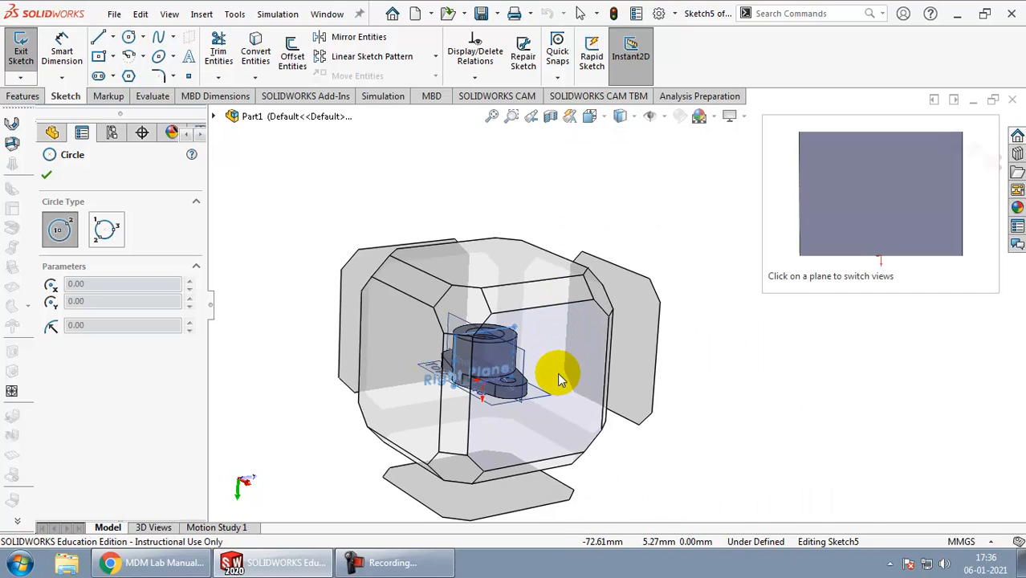
{"action": "left_click", "coordinate": [559, 379]}
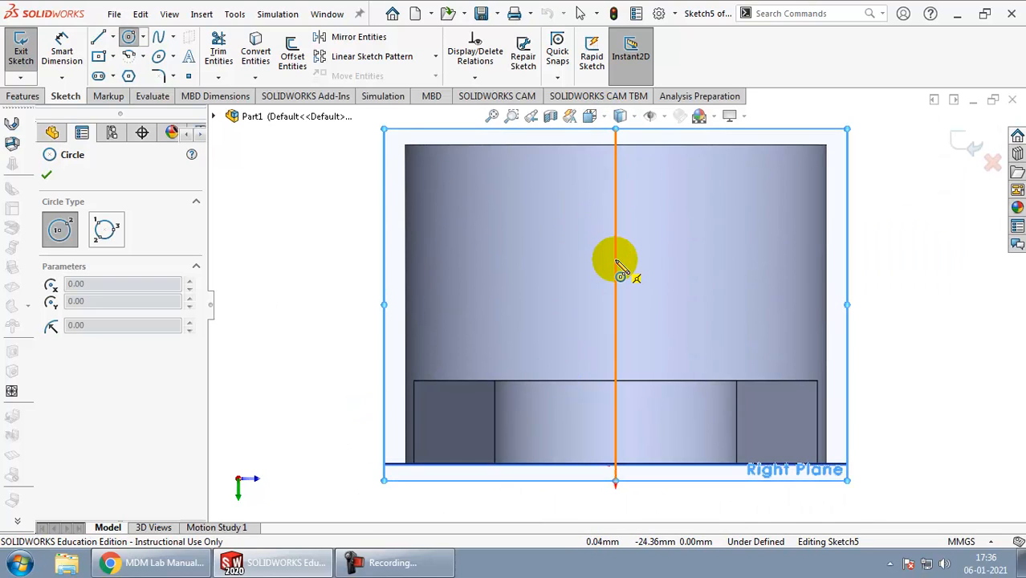
{"action": "left_click", "coordinate": [615, 261]}
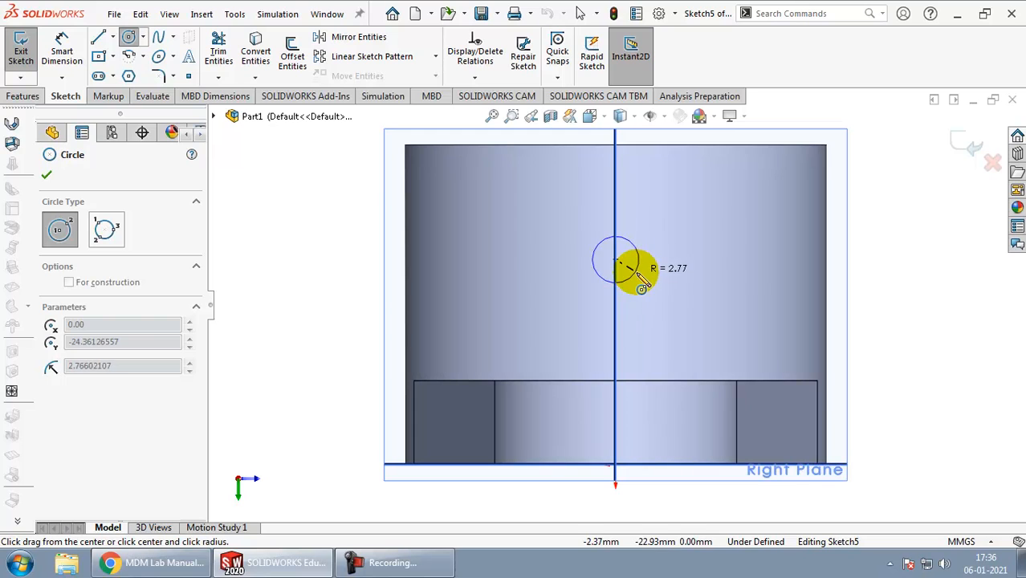
{"action": "left_click", "coordinate": [643, 286]}
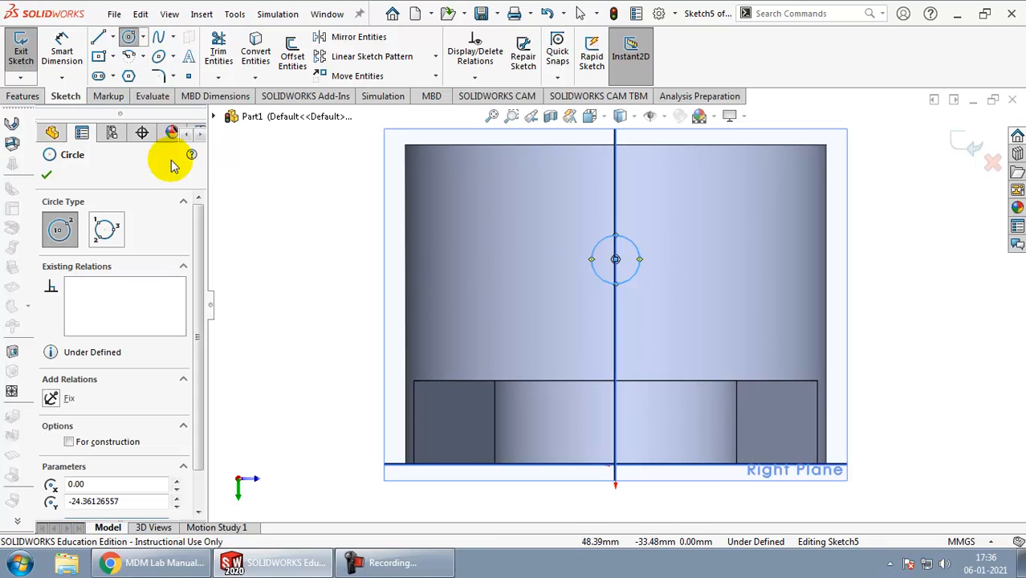
Step: Dimension the circle on the Right Plane to 6 mm diameter
{"action": "left_click", "coordinate": [62, 50]}
{"action": "left_click", "coordinate": [642, 254]}
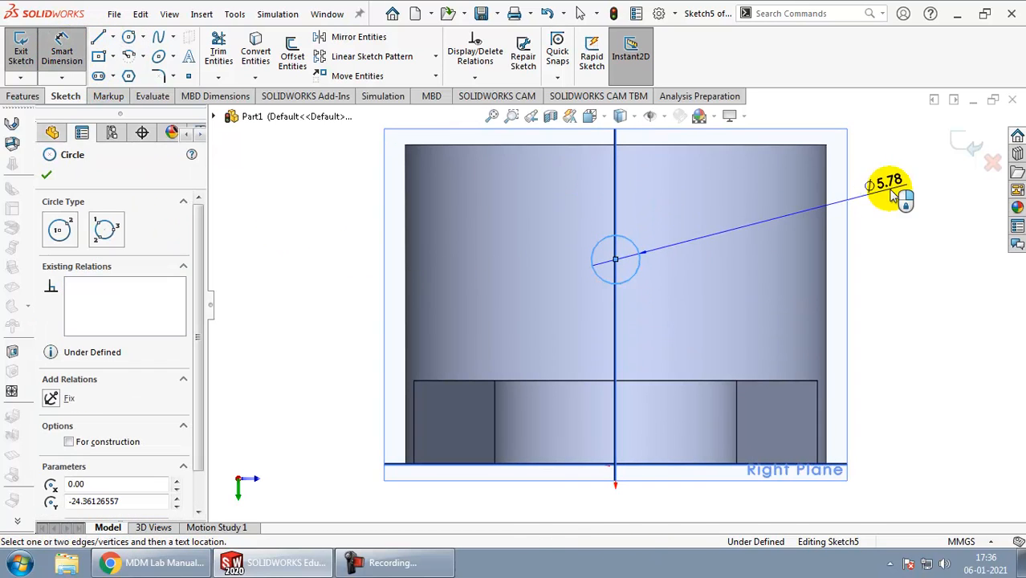
{"action": "left_click", "coordinate": [883, 196]}
{"action": "type", "text": "6"}
{"action": "key", "text": "Return"}
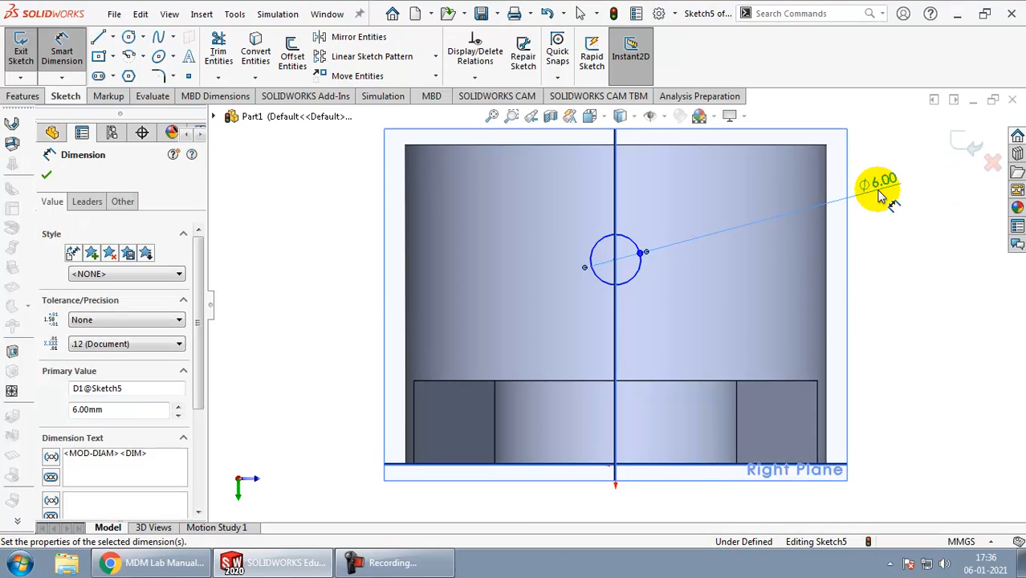
Step: Check the cross hole's height in the lab manual drawing and dimension the 6 mm circle's centre 12 mm below the boss's top edge
{"action": "key", "text": "alt+Tab"}
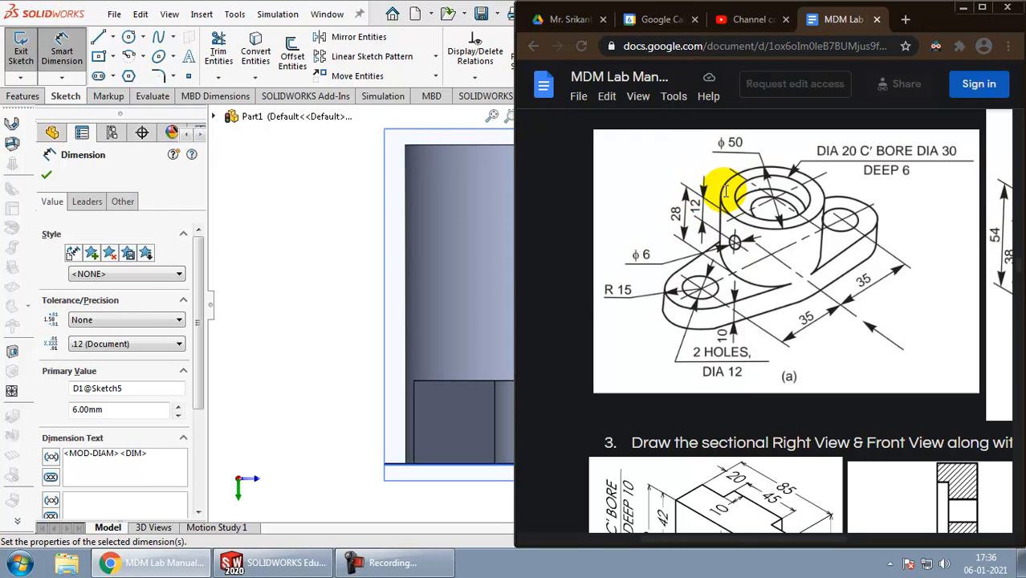
{"action": "key", "text": "alt+Tab"}
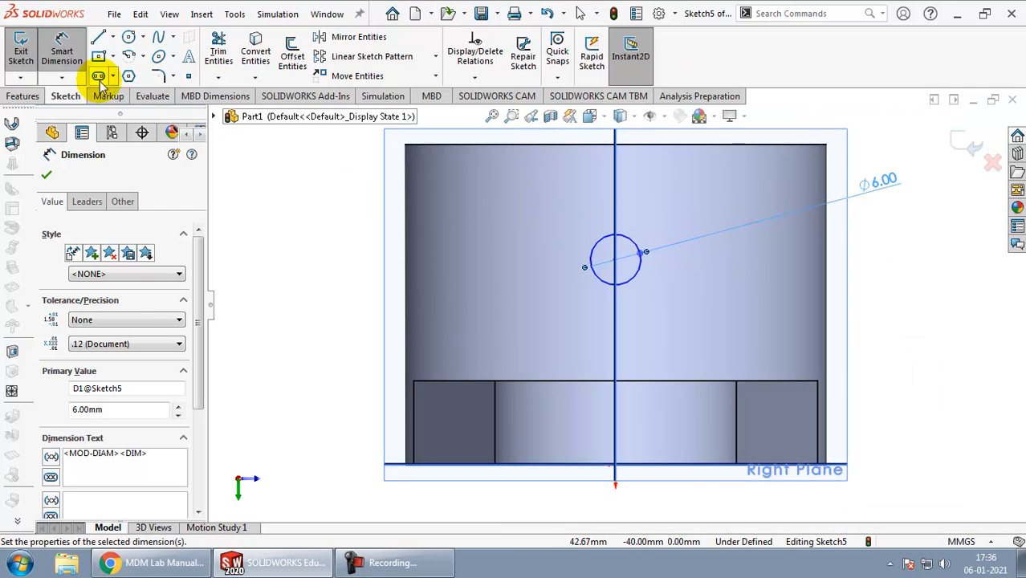
{"action": "left_click", "coordinate": [615, 259]}
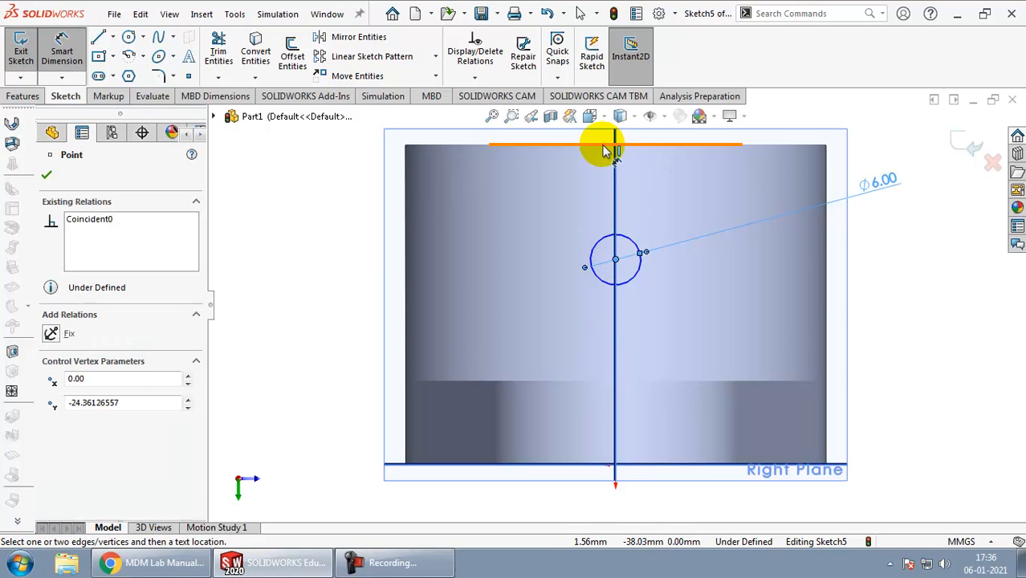
{"action": "left_click", "coordinate": [606, 148]}
{"action": "left_click", "coordinate": [318, 210]}
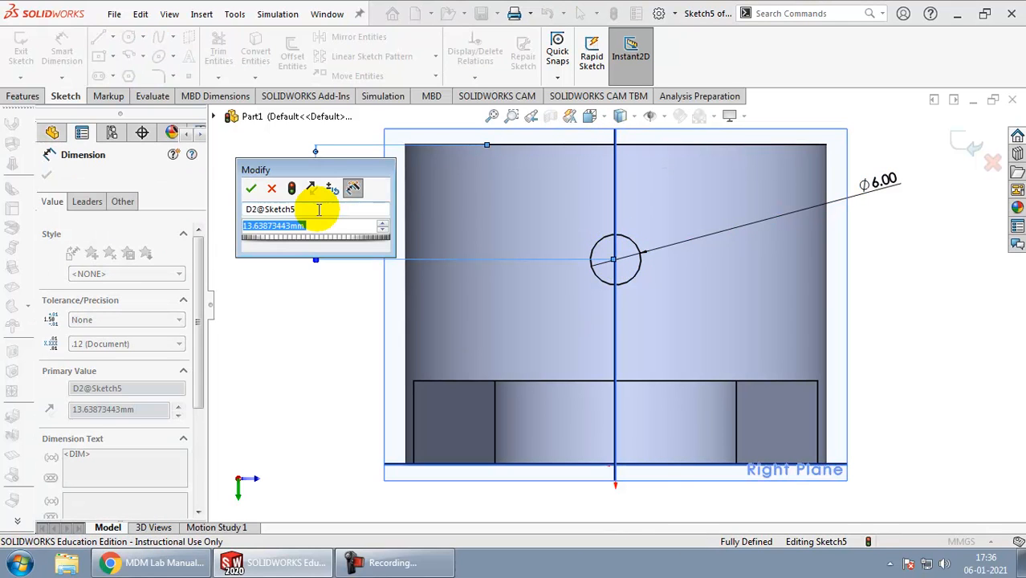
{"action": "type", "text": "12"}
{"action": "key", "text": "Return"}
{"action": "left_click", "coordinate": [305, 329]}
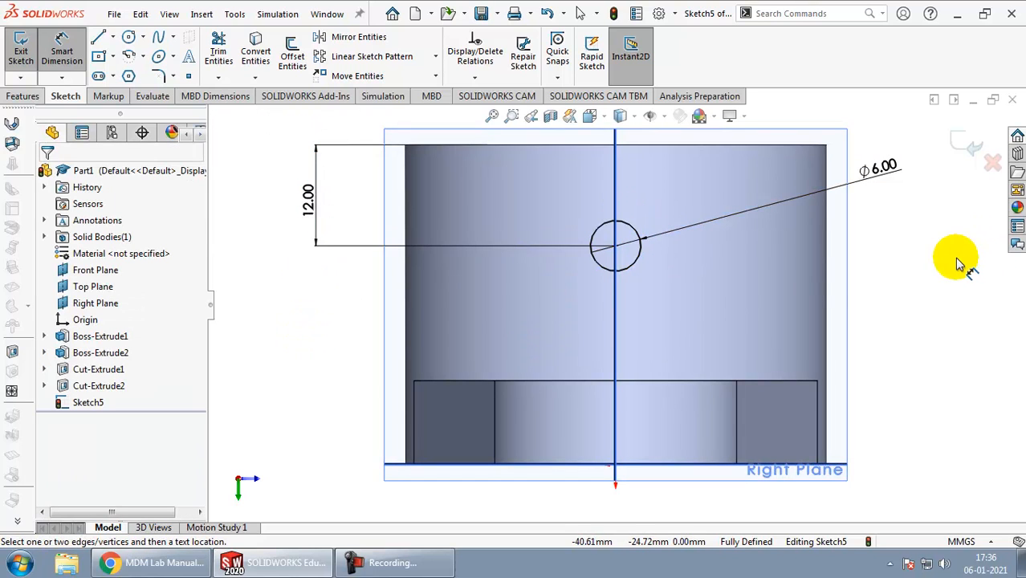
Step: Cut the 6 mm circle from the Right Plane through one side of the boss wall with a Through All Extruded Cut
{"action": "middle_click_drag", "start_coordinate": [927, 245], "coordinate": [888, 287]}
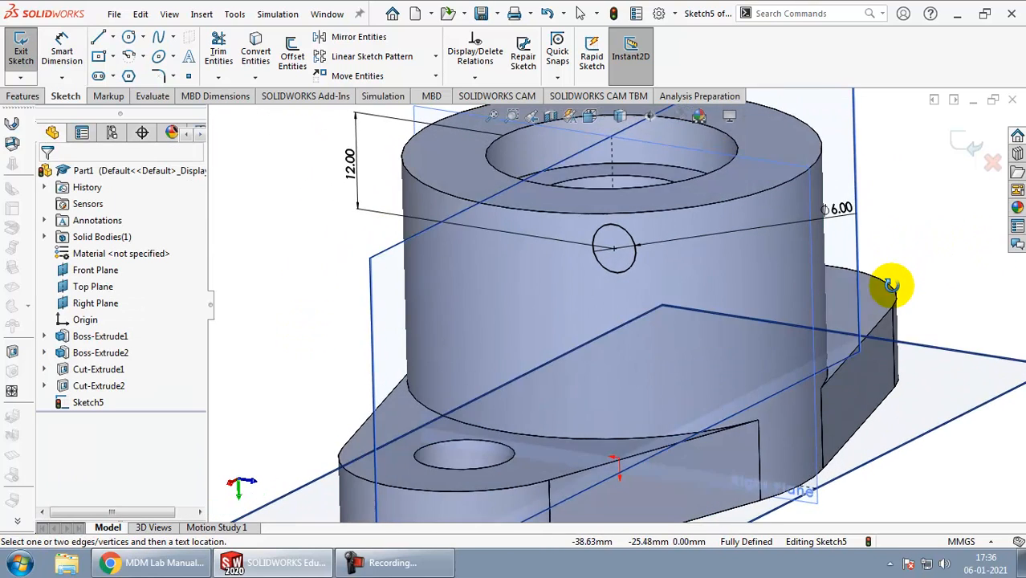
{"action": "left_click", "coordinate": [29, 97]}
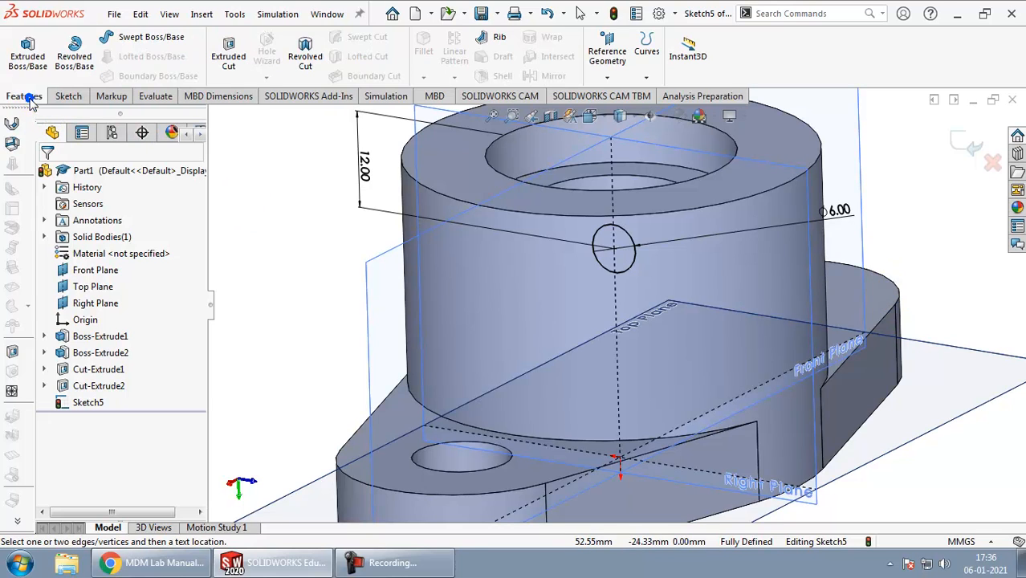
{"action": "left_click", "coordinate": [233, 60]}
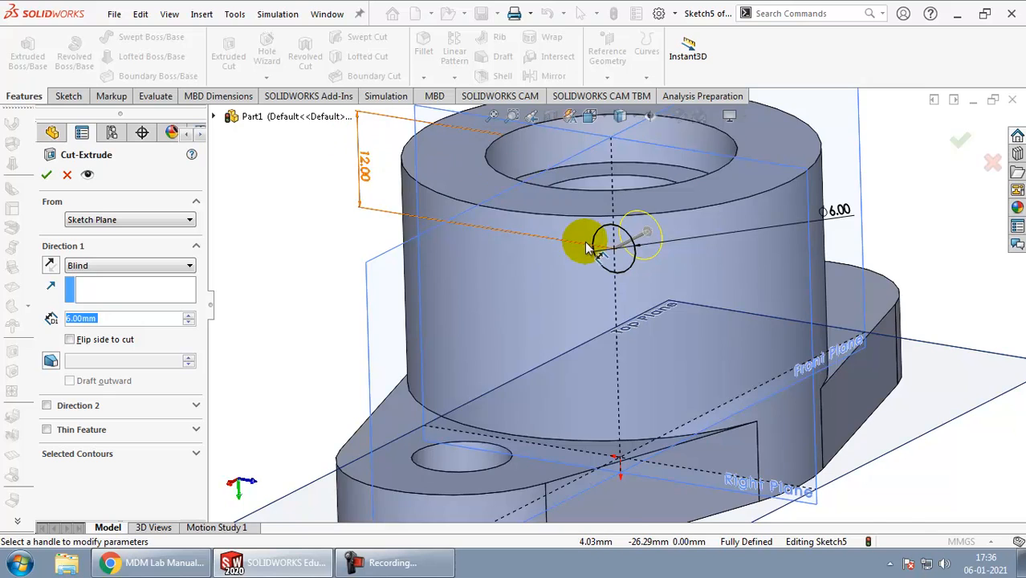
{"action": "scroll", "coordinate": [586, 245], "scroll_direction": "down", "scroll_amount": 3}
{"action": "scroll", "coordinate": [586, 245], "scroll_direction": "up", "scroll_amount": 6}
{"action": "mouse_move", "coordinate": [586, 245]}
{"action": "middle_mouse_down"}
{"action": "mouse_move", "coordinate": [715, 293]}
{"action": "mouse_move", "coordinate": [698, 343]}
{"action": "middle_mouse_up"}
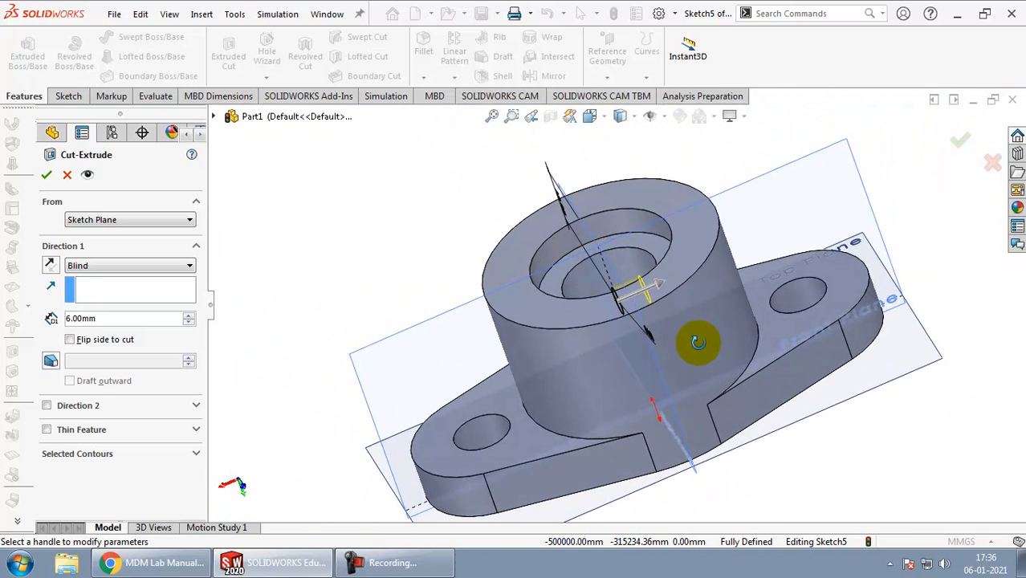
{"action": "left_click", "coordinate": [158, 266]}
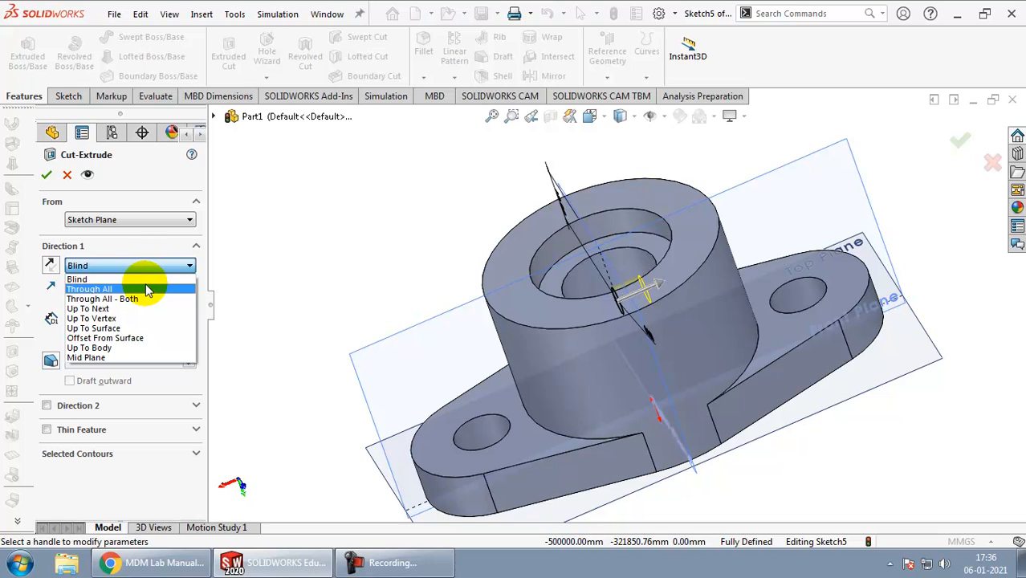
{"action": "left_click", "coordinate": [148, 290]}
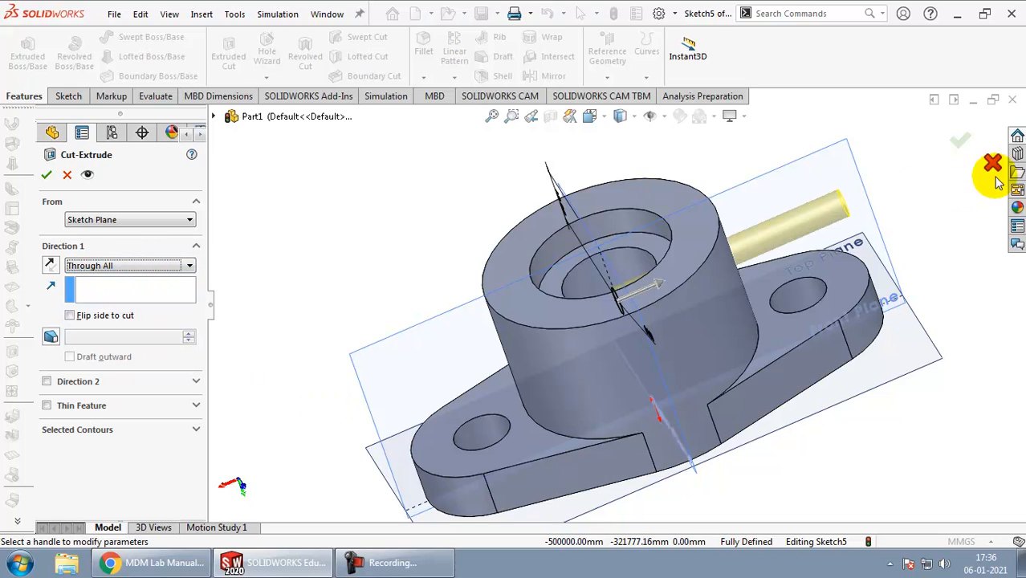
{"action": "left_click", "coordinate": [964, 142]}
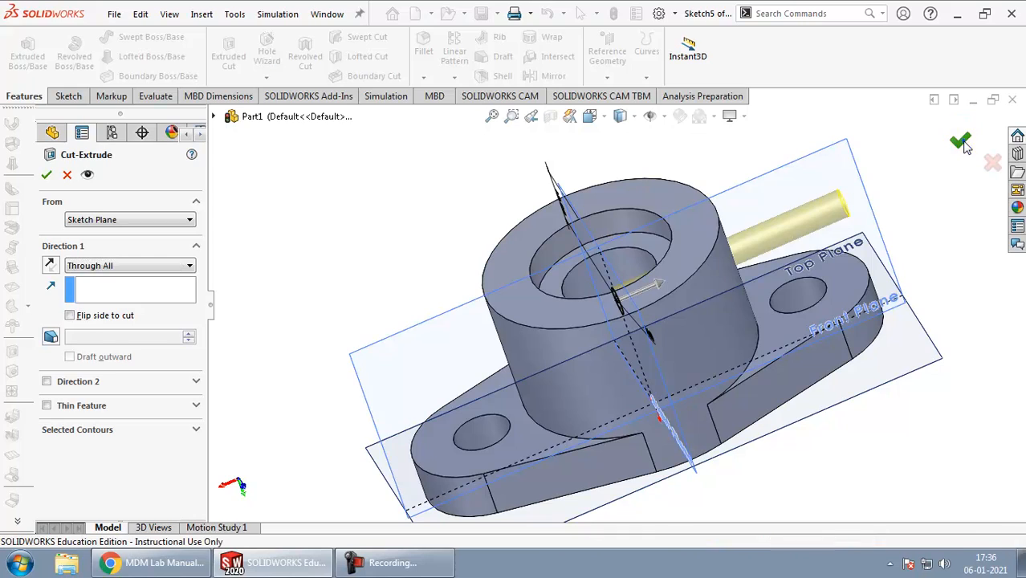
Step: Examine the cross hole in the boss wall from the inside and outside of the bracket
{"action": "left_click", "coordinate": [894, 231]}
{"action": "middle_click_drag", "start_coordinate": [897, 237], "coordinate": [891, 322]}
{"action": "left_click", "coordinate": [891, 321]}
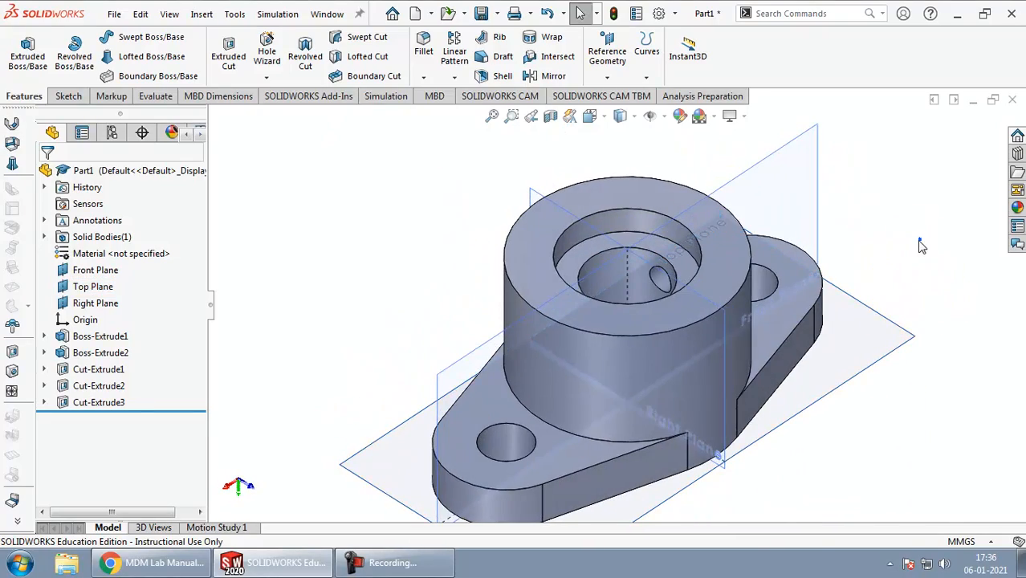
{"action": "middle_click_drag", "start_coordinate": [913, 398], "coordinate": [747, 480]}
{"action": "scroll", "coordinate": [618, 341], "scroll_direction": "up", "scroll_amount": 5}
{"action": "scroll", "coordinate": [840, 255], "scroll_direction": "down", "scroll_amount": 3}
{"action": "middle_click_drag", "start_coordinate": [841, 256], "coordinate": [701, 337]}
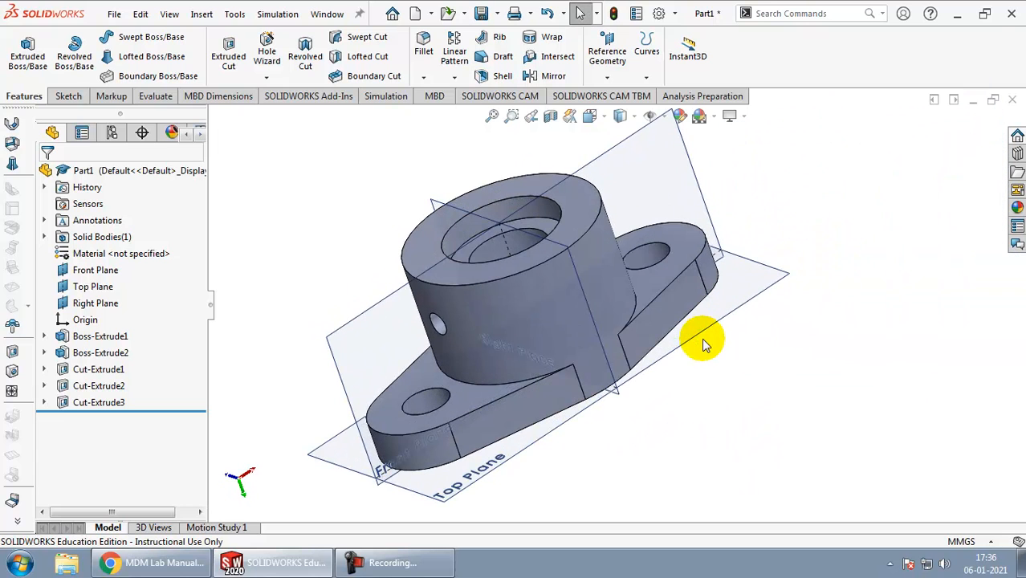